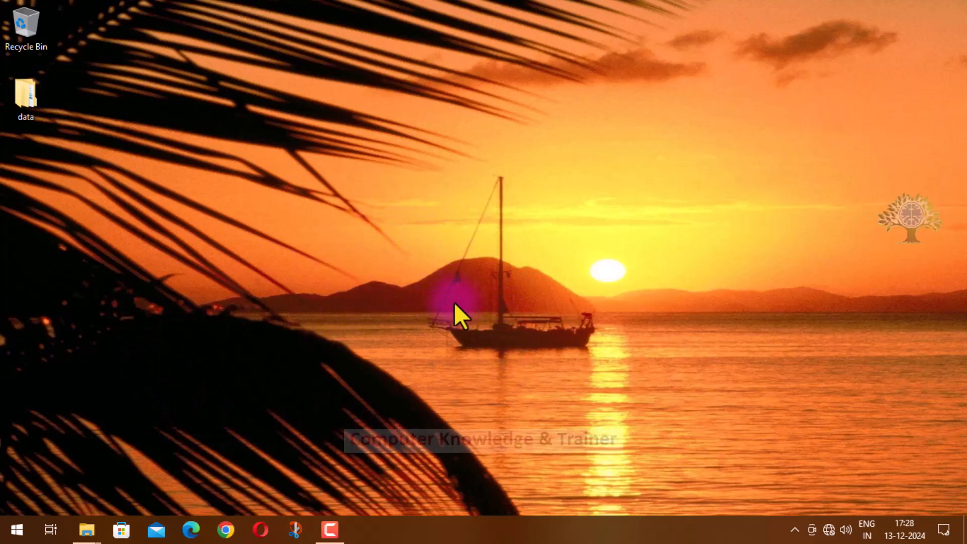
Step: Launch Oracle VM VirtualBox from the installed programs list
click(20, 528)
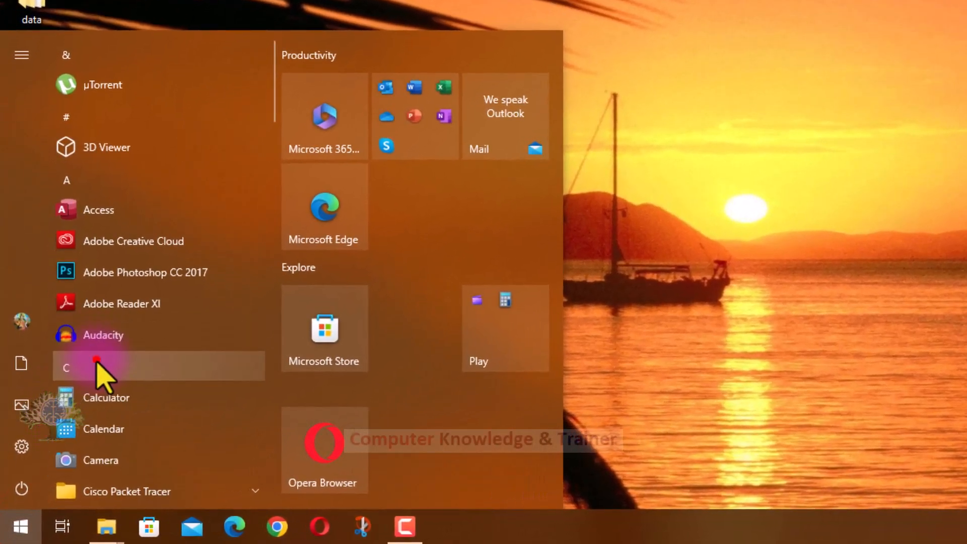
click(96, 363)
click(130, 305)
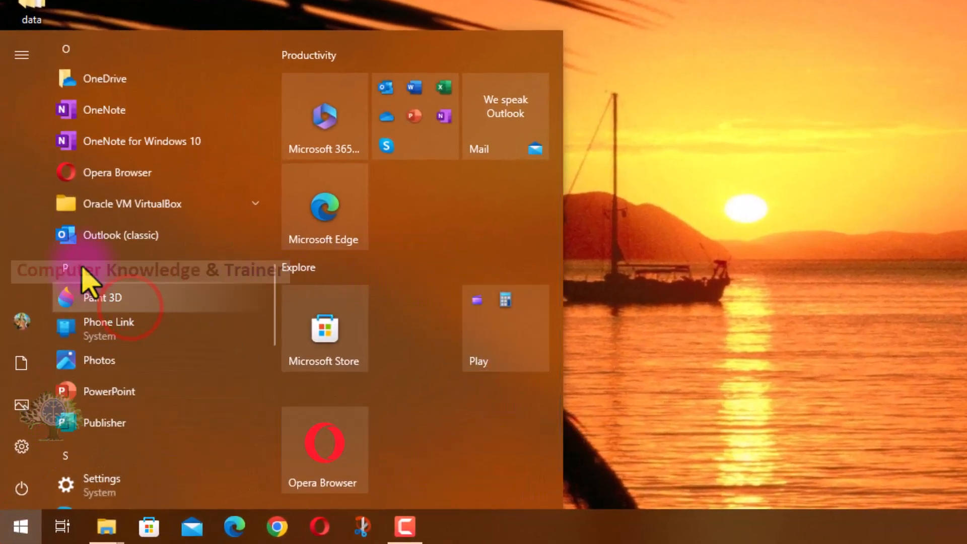
click(101, 207)
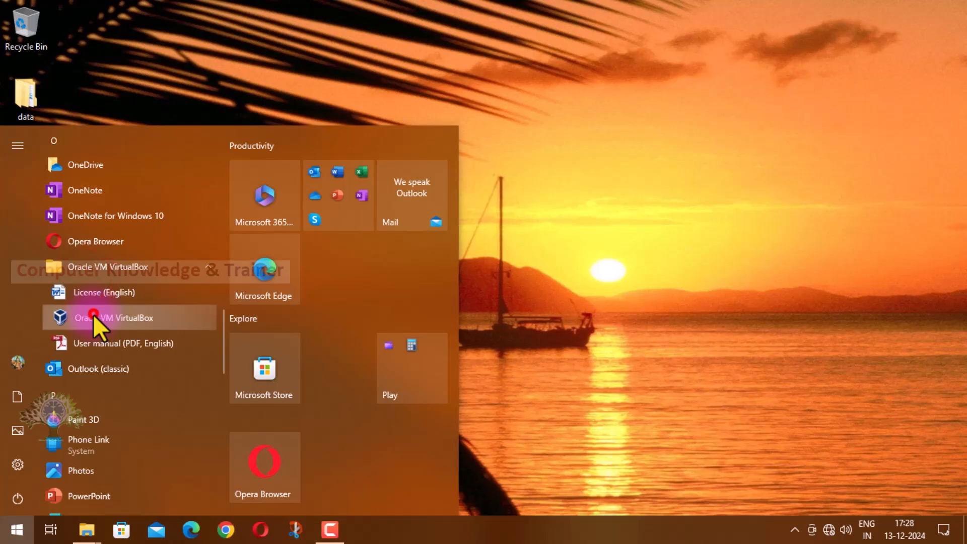
click(93, 314)
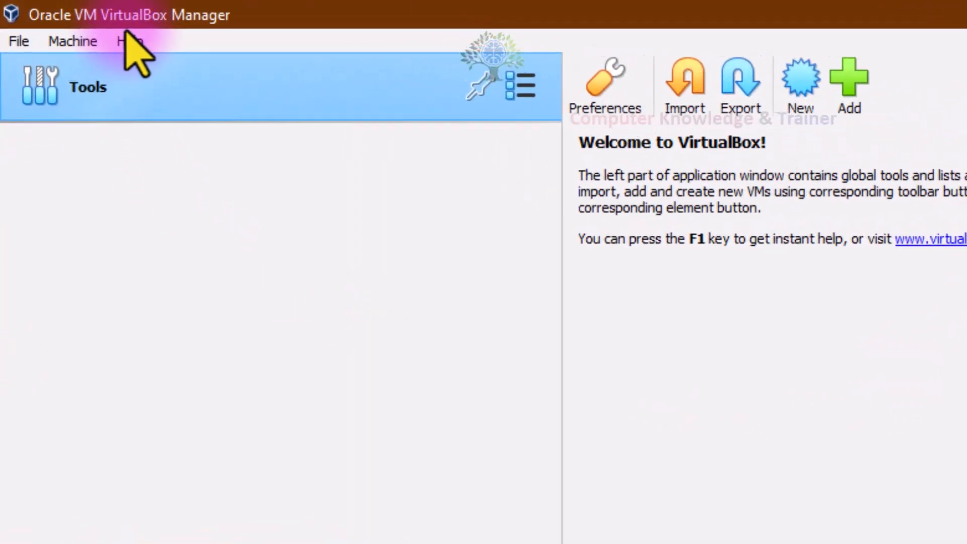
Step: Check the installed VirtualBox version in the program's About information, then close it
click(146, 48)
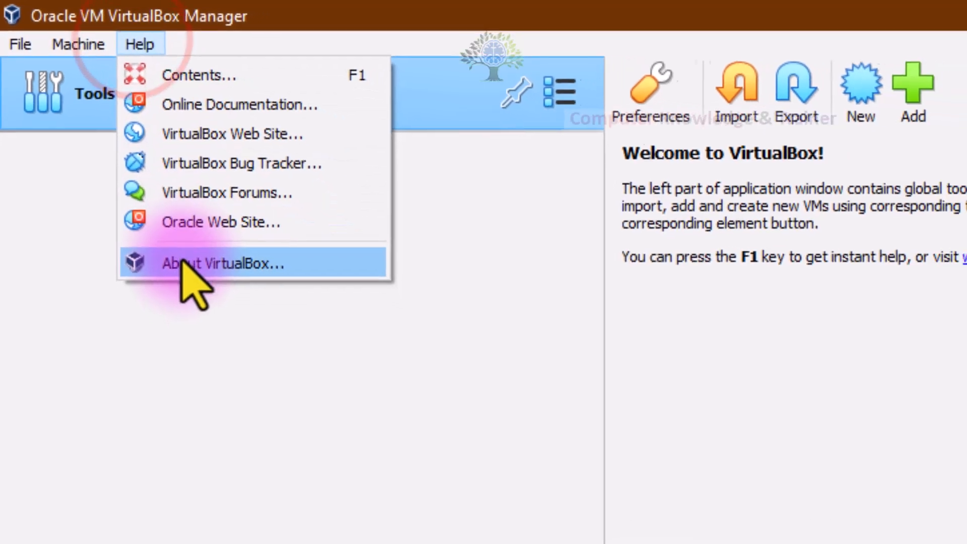
click(211, 286)
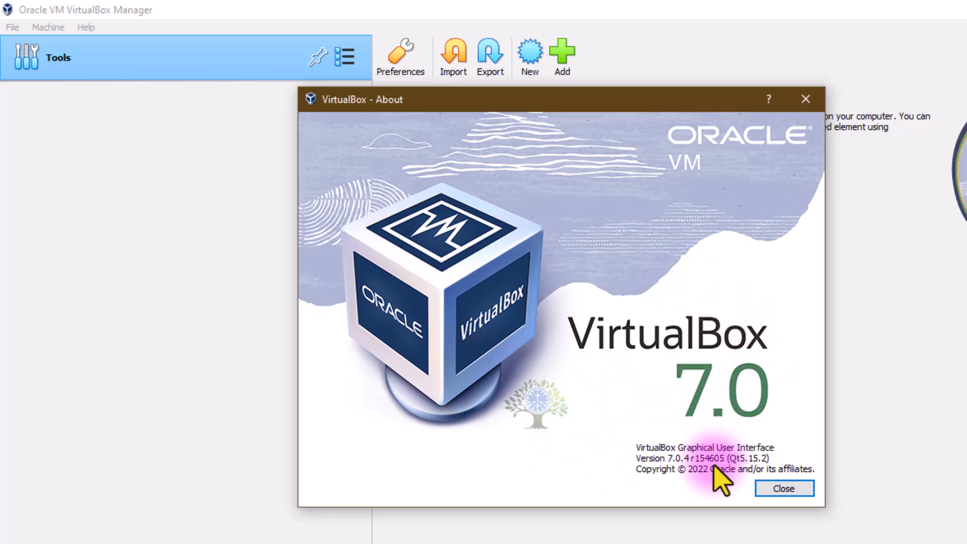
click(771, 489)
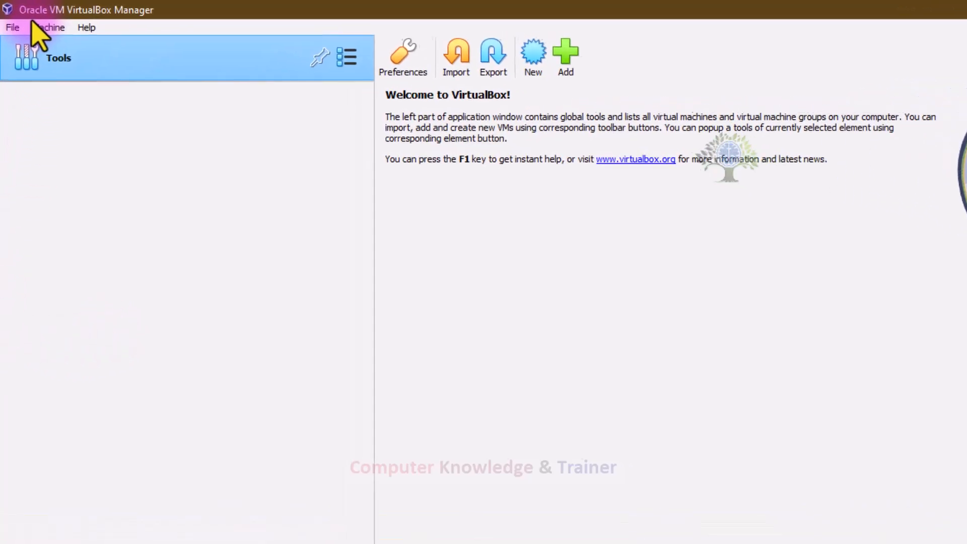
click(42, 31)
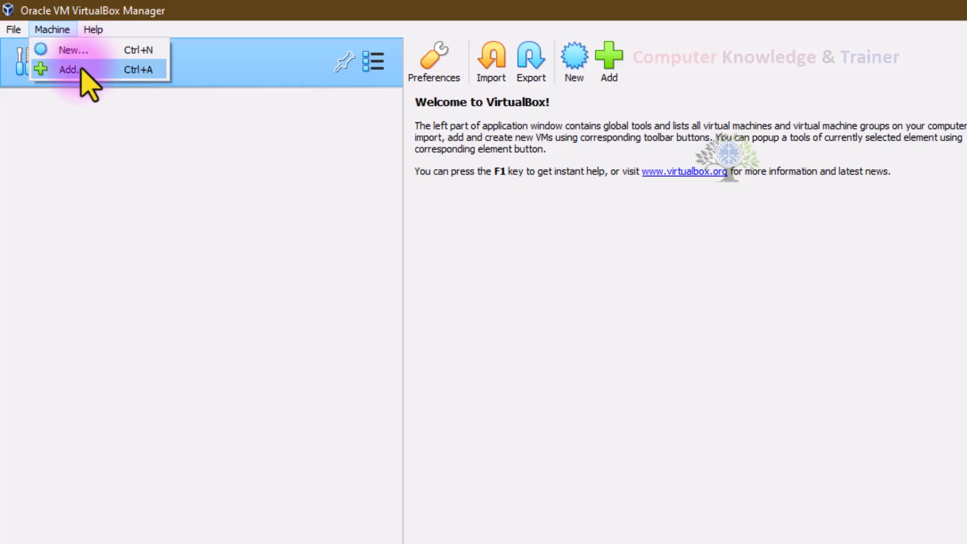
click(14, 31)
click(14, 32)
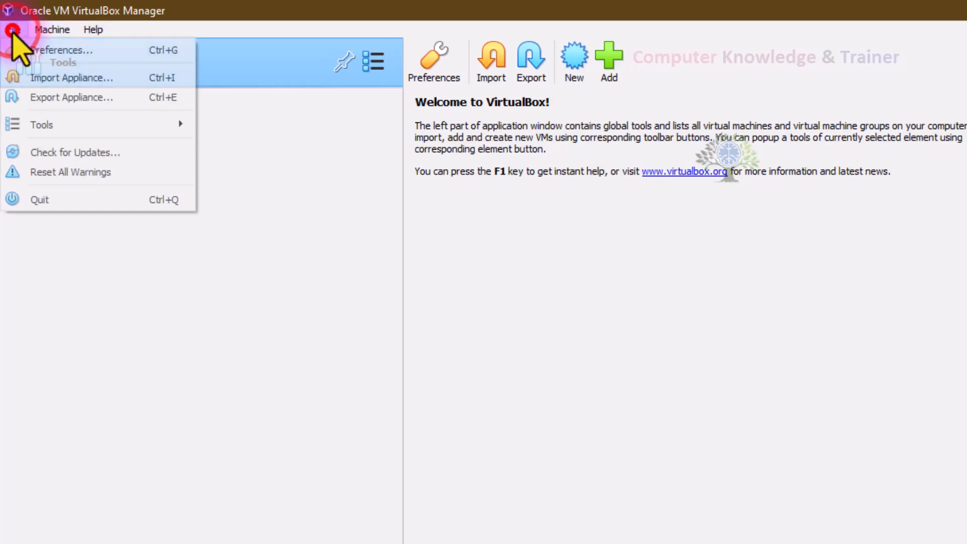
mouse_move(70, 126)
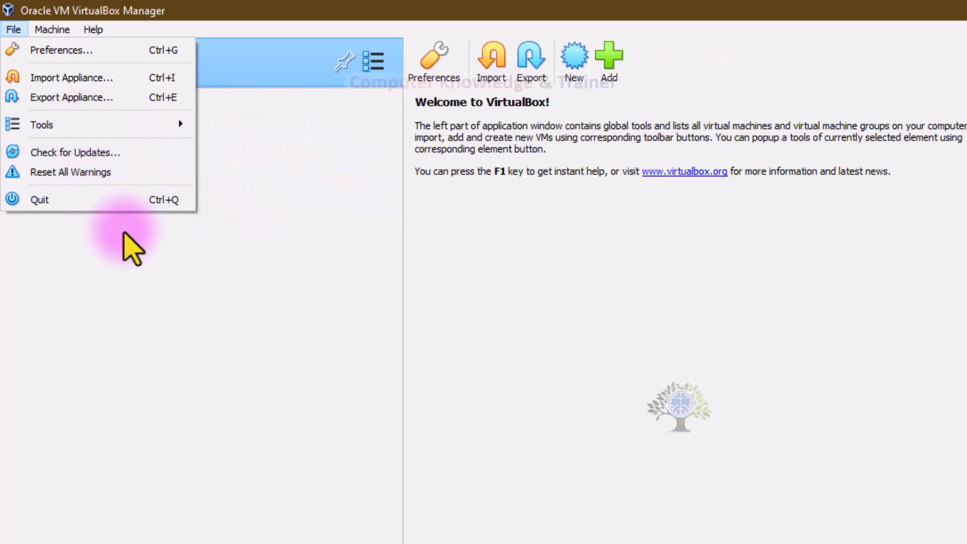
click(141, 250)
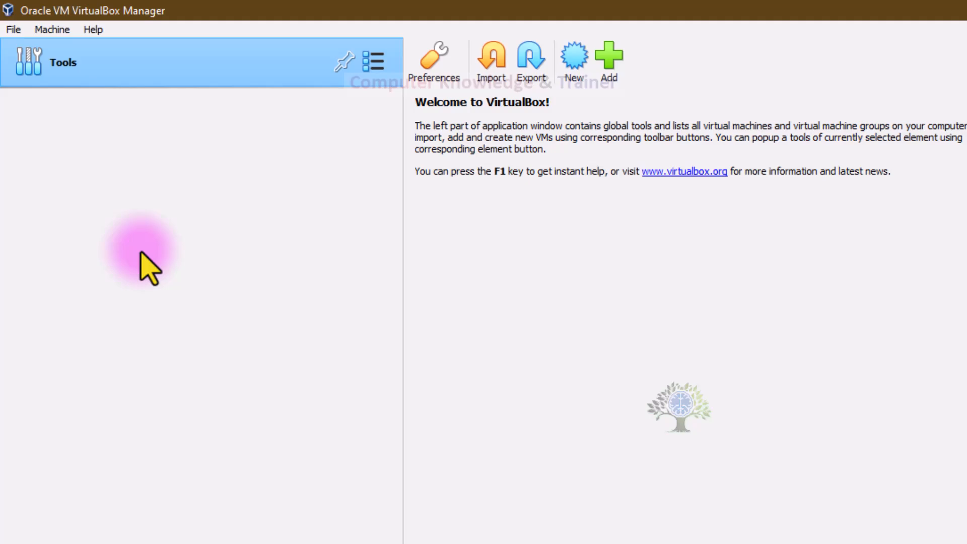
click(391, 323)
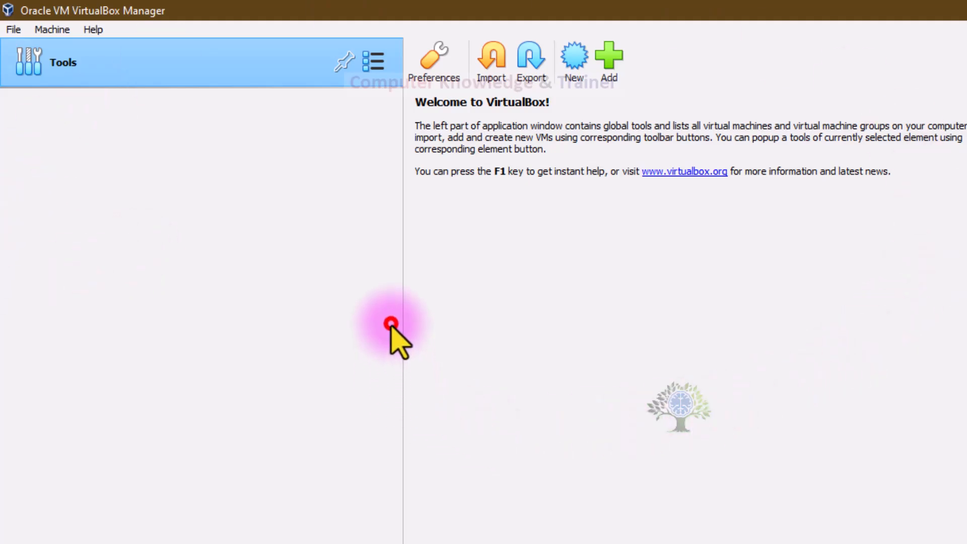
click(496, 312)
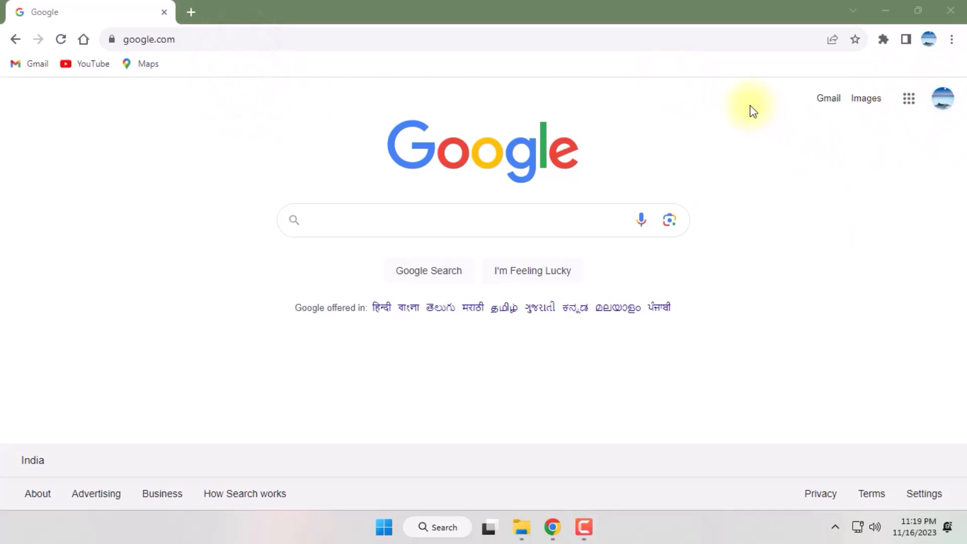
Step: Open YouTube from the Google page in Chrome and enter "computer knowledge and trainer" as the search text
click(906, 101)
click(770, 255)
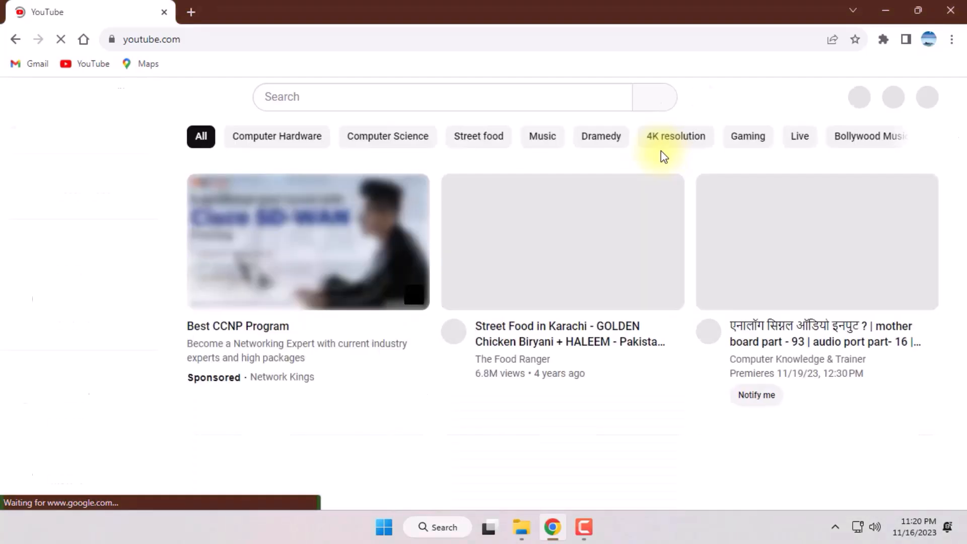
click(346, 96)
text(compute)
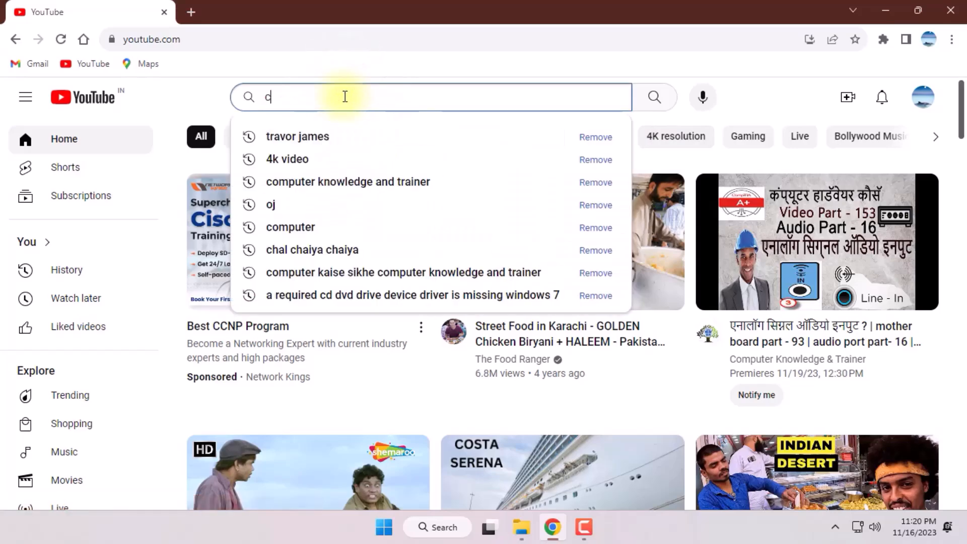
text(r)
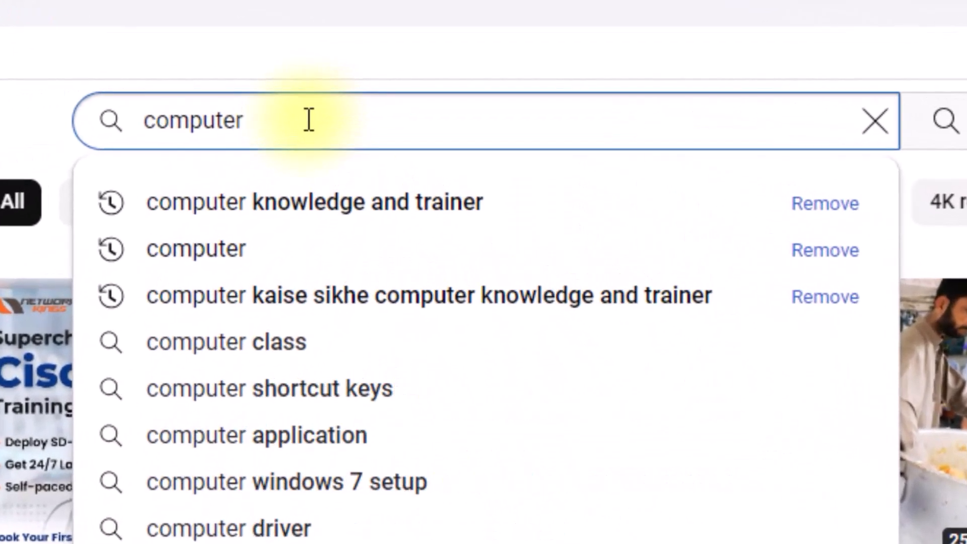
key(Down)
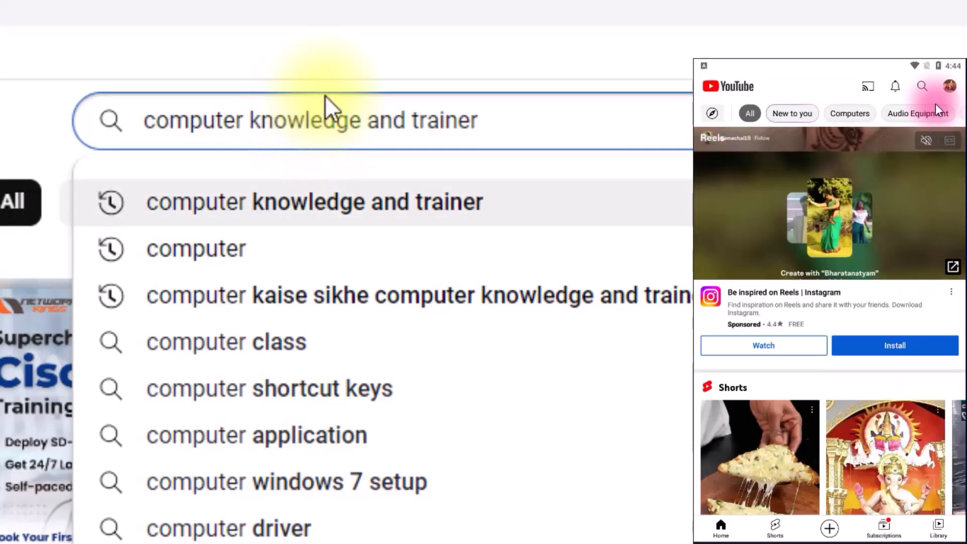
Step: Run the "computer knowledge and trainer" search in the browser and start a search in the mobile YouTube app
click(535, 118)
drag(499, 119, 134, 125)
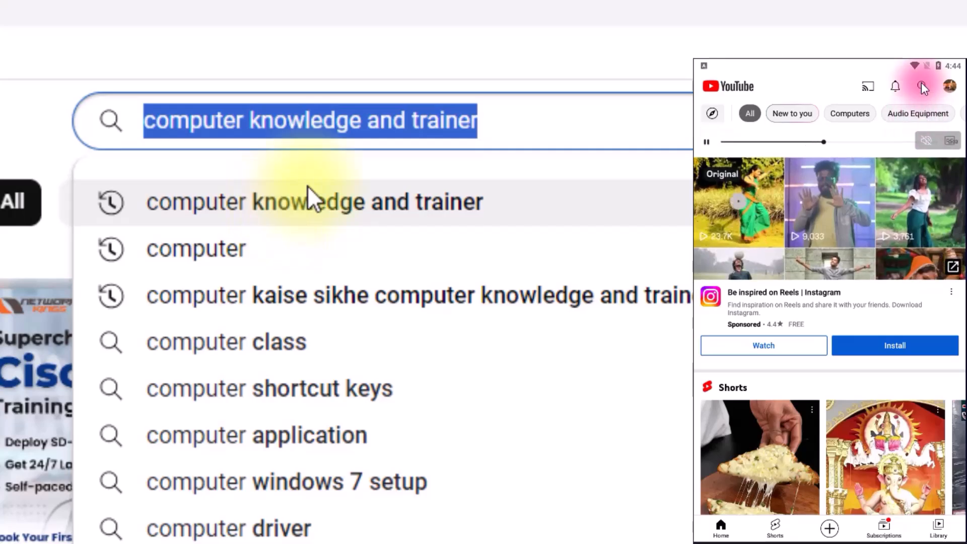
click(556, 114)
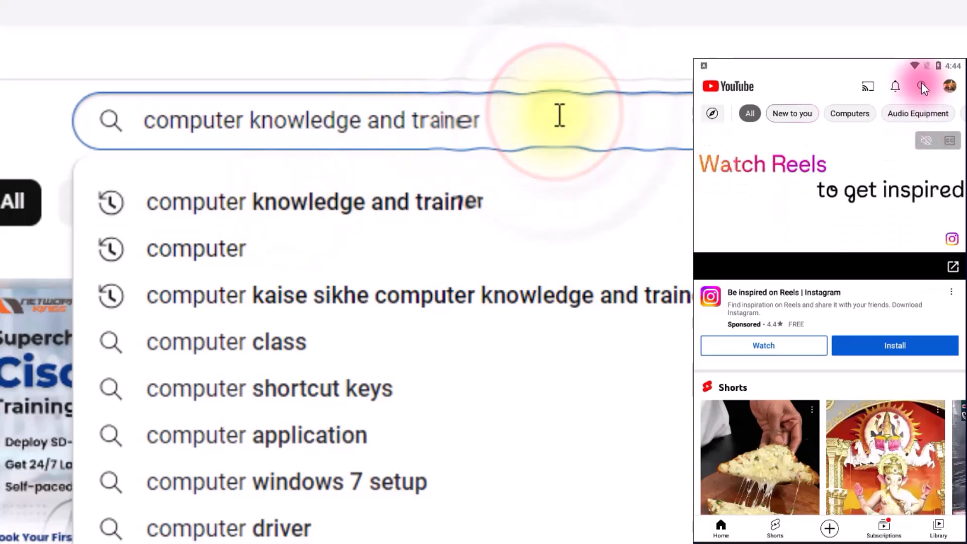
click(922, 87)
key(Return)
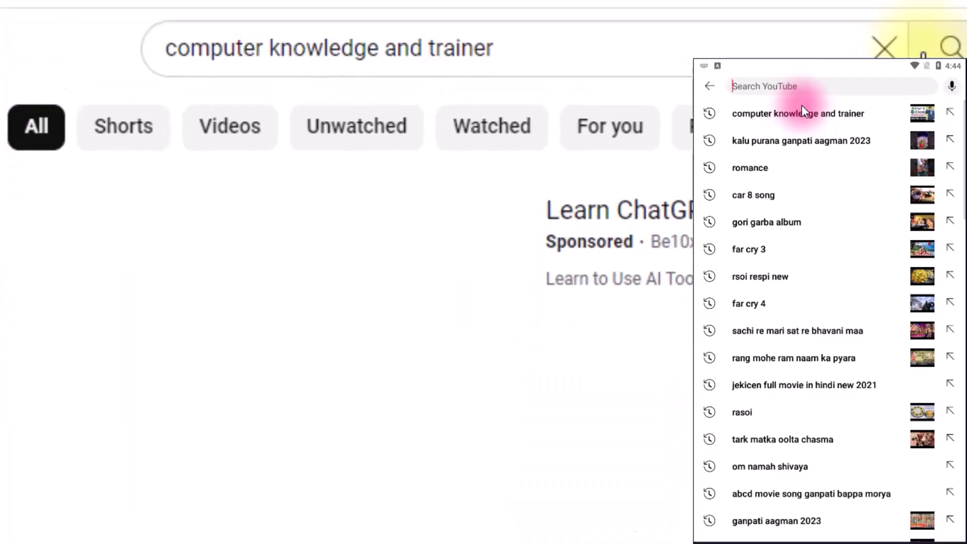
Step: Search the mobile app for "computer knowledge and trainer" and open the Computer Knowledge & Trainer channel in both the browser and the app
text(computer)
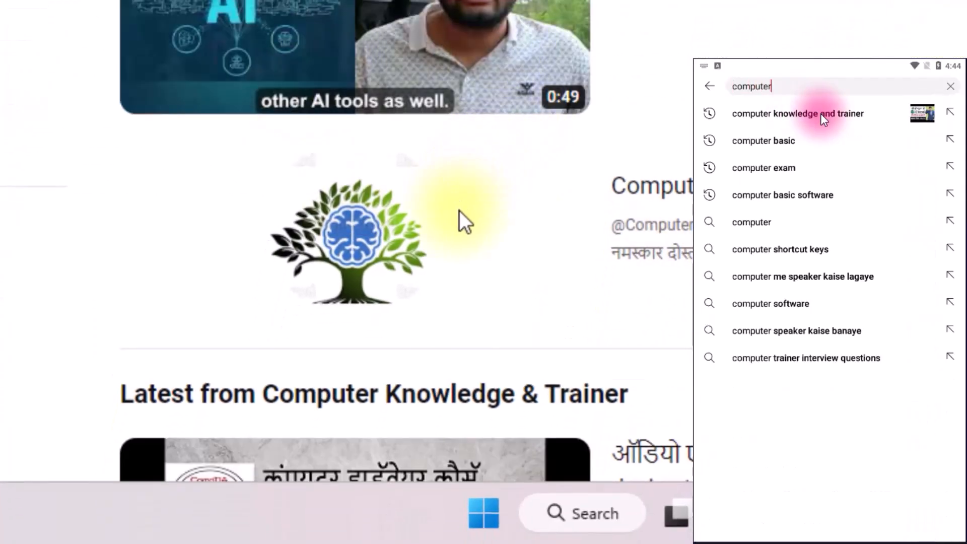
click(949, 112)
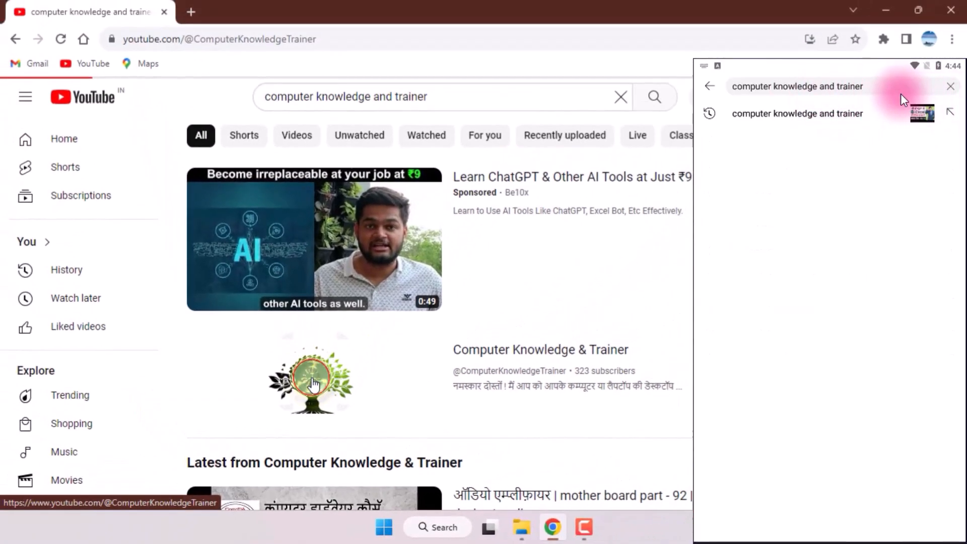
click(335, 310)
key(Return)
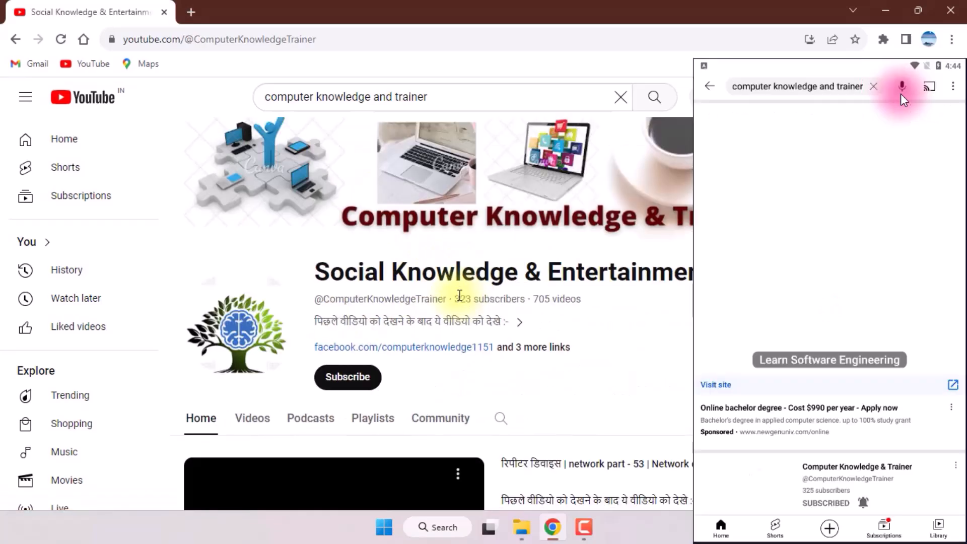
scroll(828, 209, down, 5)
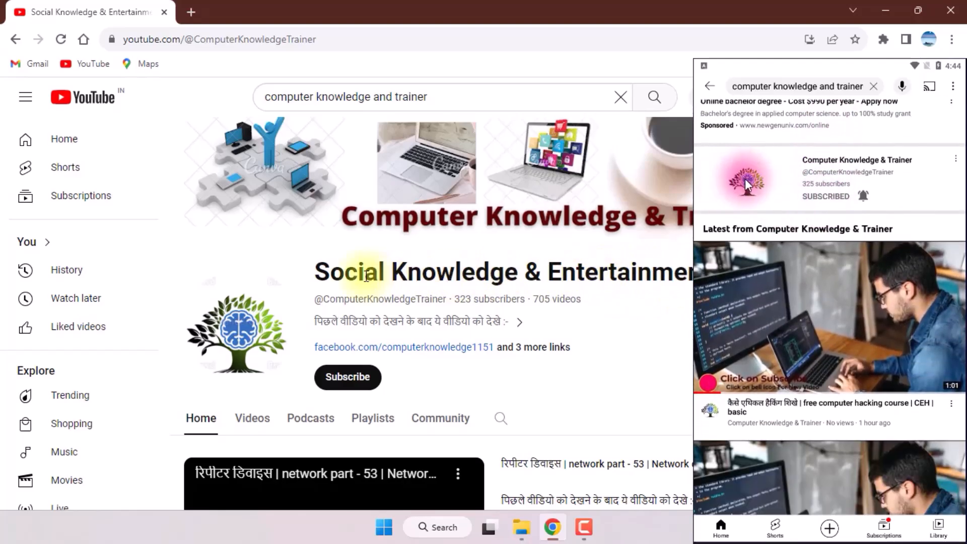
click(745, 178)
Step: Examine the channel's name and browse the videos and course playlists on its home page in the browser
drag(312, 277, 727, 276)
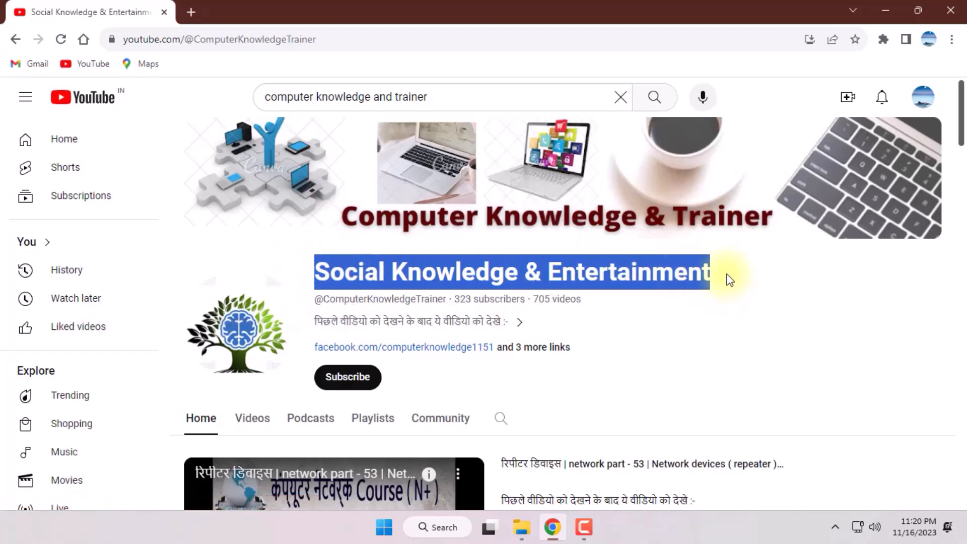
click(725, 275)
scroll(725, 276, down, 3)
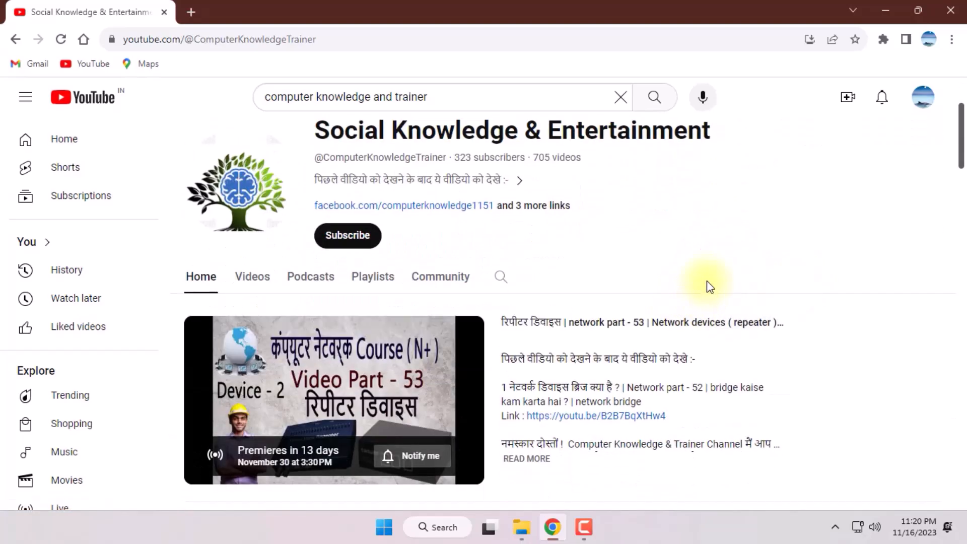
scroll(650, 280, down, 4)
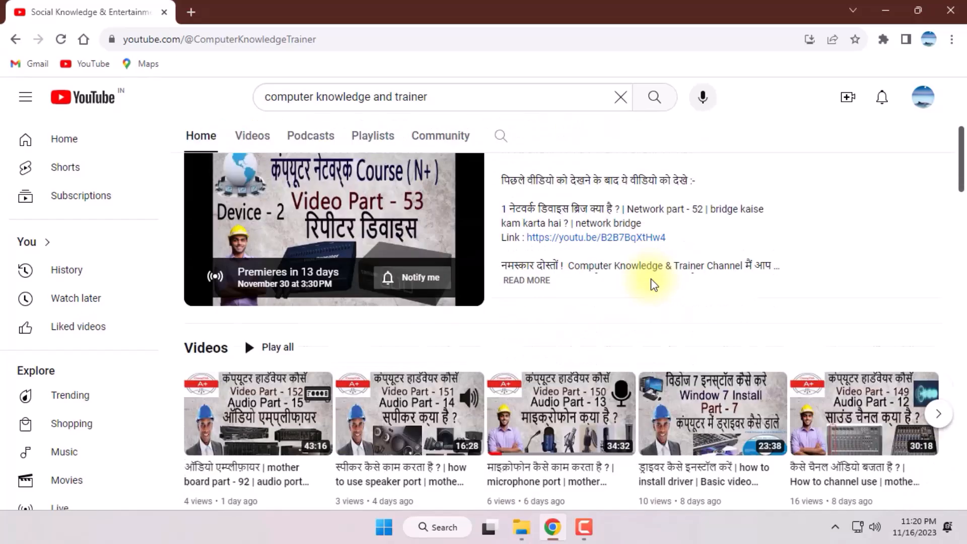
scroll(652, 282, down, 3)
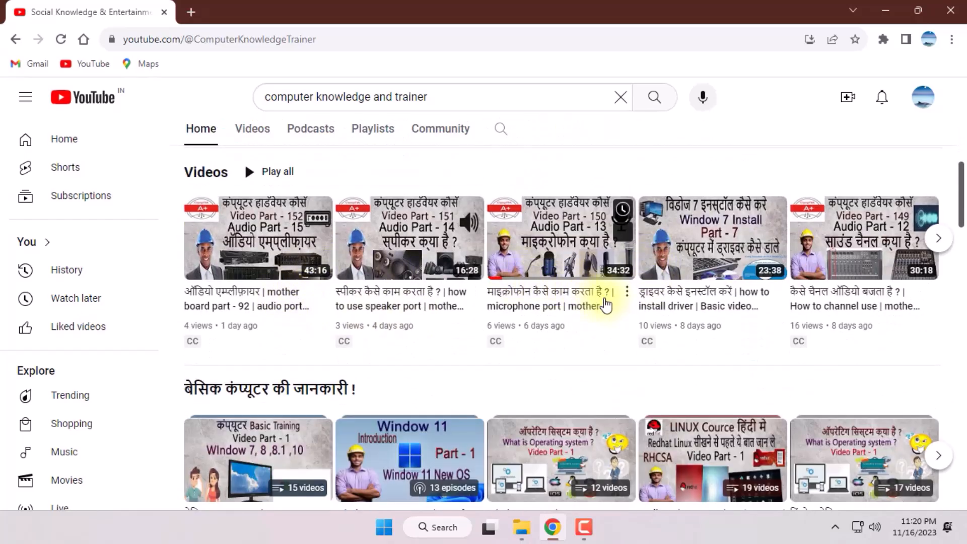
scroll(660, 306, down, 3)
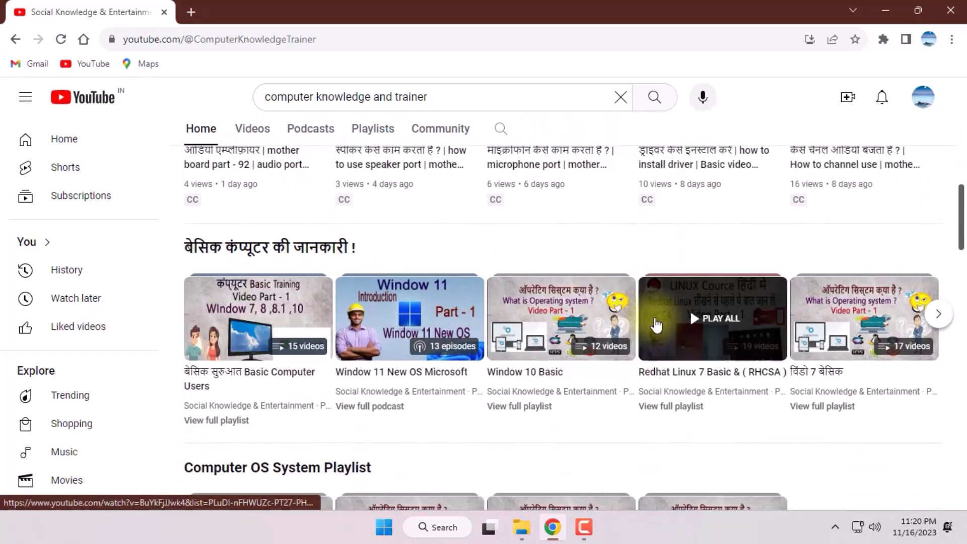
scroll(605, 352, down, 2)
scroll(251, 373, down, 3)
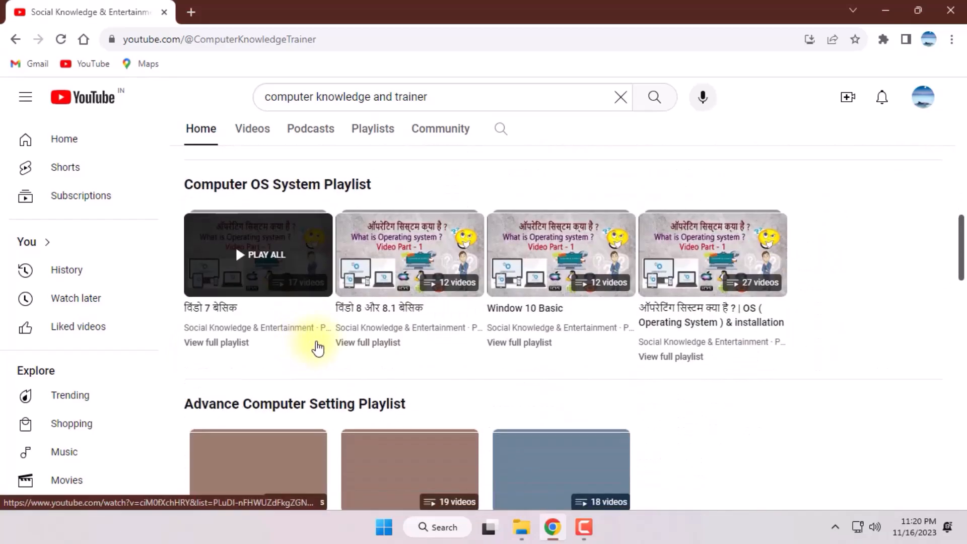
scroll(693, 262, down, 3)
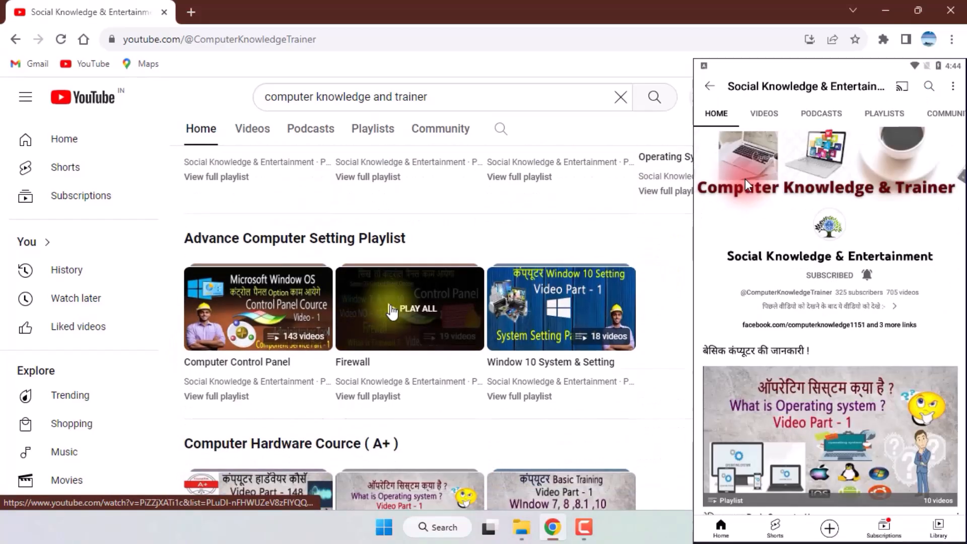
scroll(503, 292, down, 4)
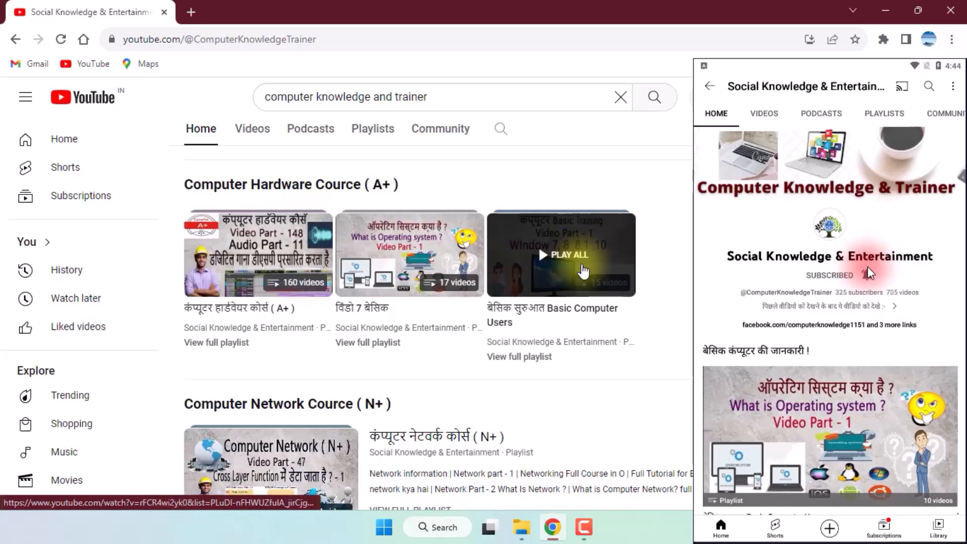
scroll(563, 309, down, 2)
scroll(345, 334, down, 5)
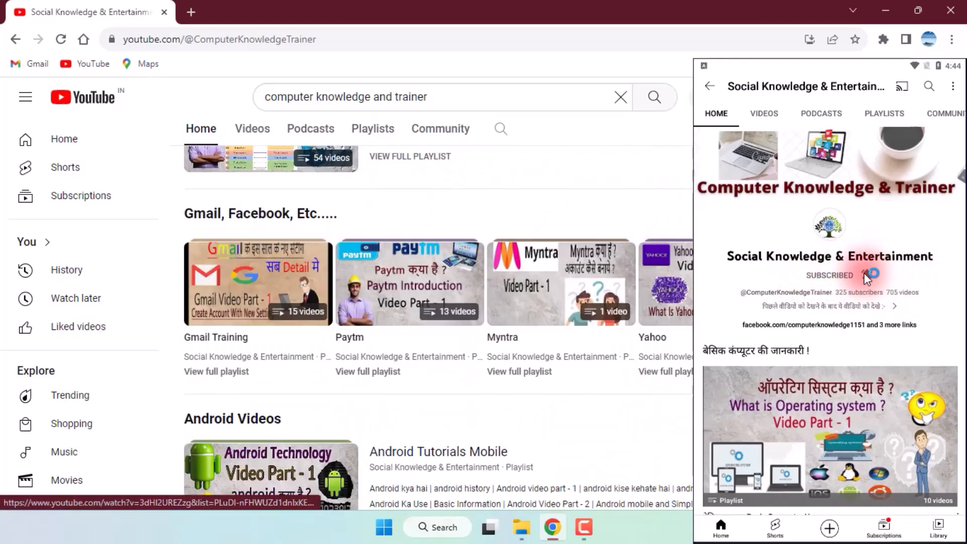
scroll(665, 282, down, 4)
scroll(863, 273, down, 6)
Step: Open the channel's full list of videos in the browser
scroll(793, 175, up, 20)
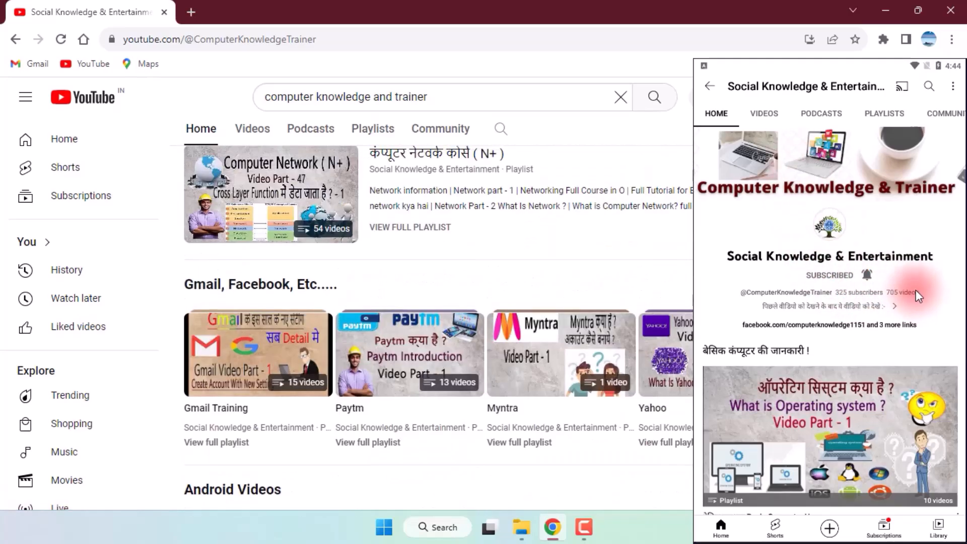
scroll(433, 312, up, 10)
click(259, 217)
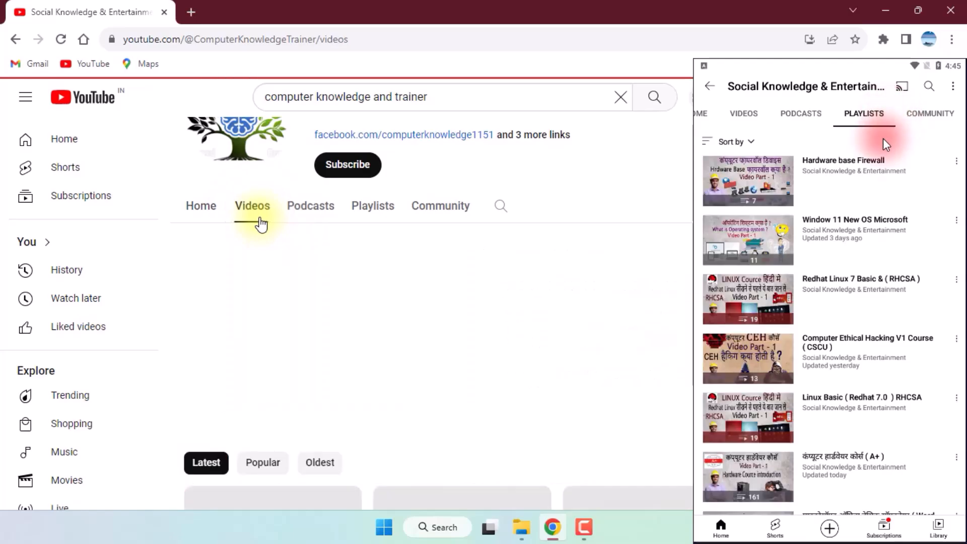
Step: Open the Microsoft Office basics playlist in the mobile app, look through its videos and return to the channel's playlists
drag(873, 365, 827, 190)
scroll(693, 395, down, 7)
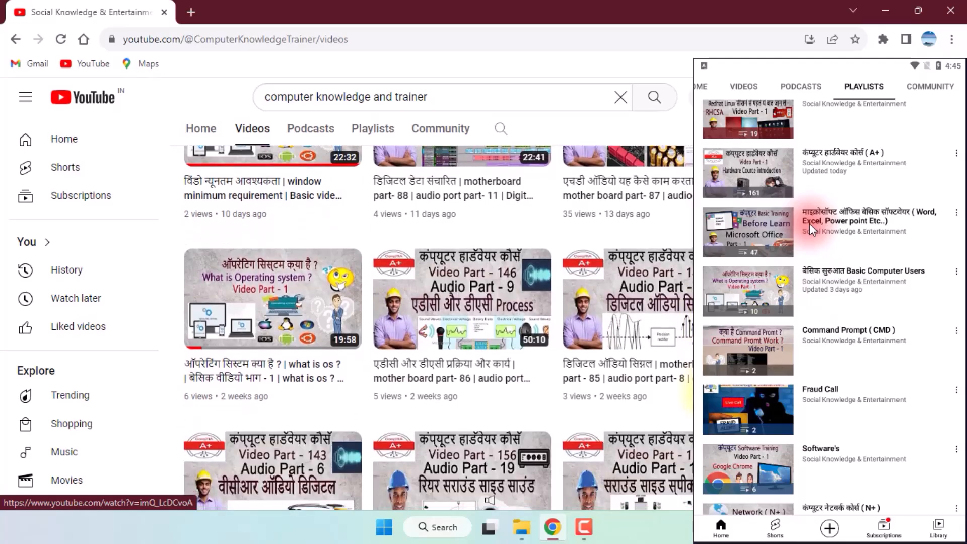
click(808, 222)
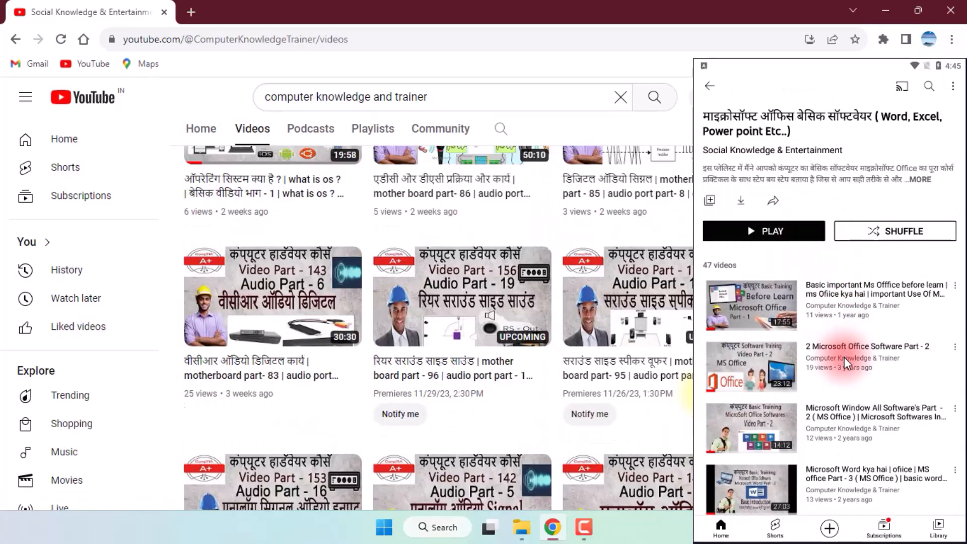
scroll(844, 361, down, 6)
scroll(825, 205, down, 4)
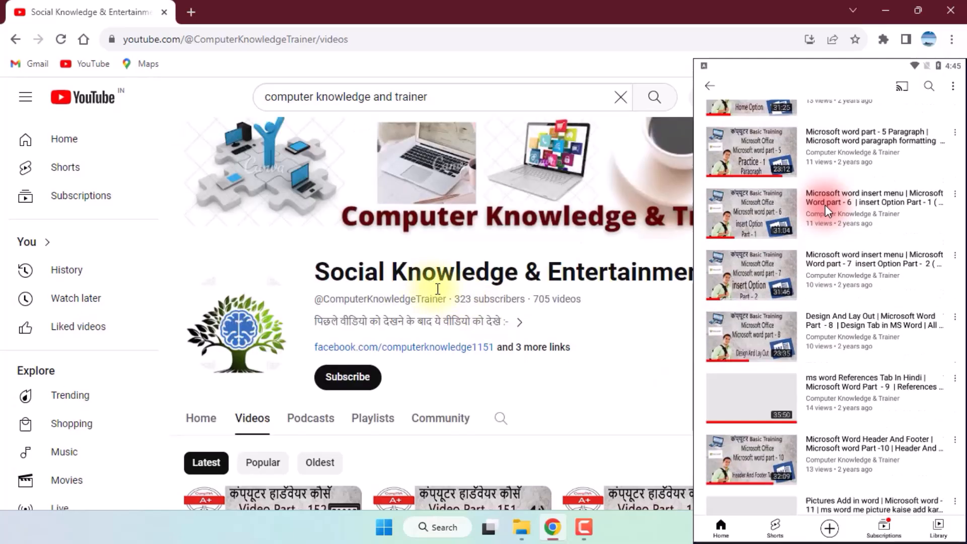
scroll(825, 205, up, 4)
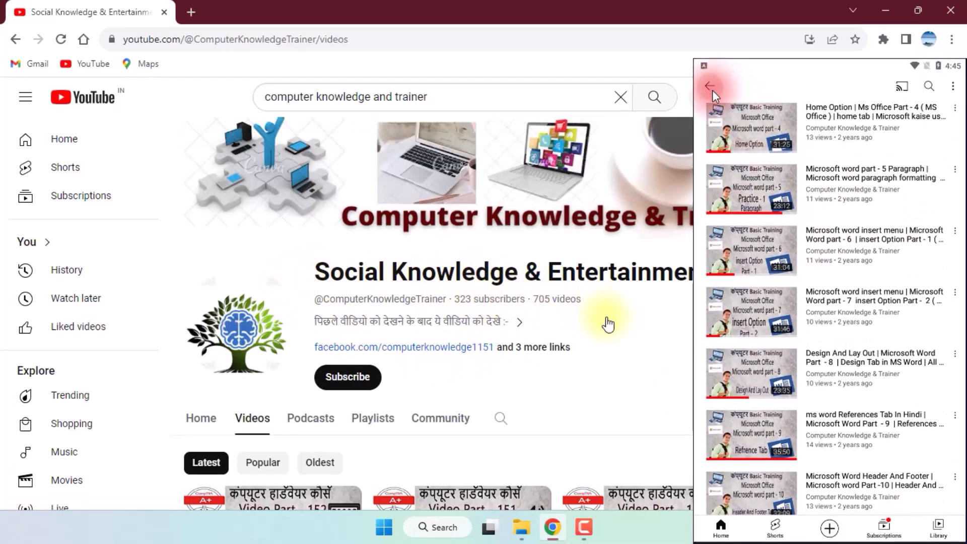
click(712, 86)
scroll(862, 219, up, 3)
scroll(862, 217, up, 3)
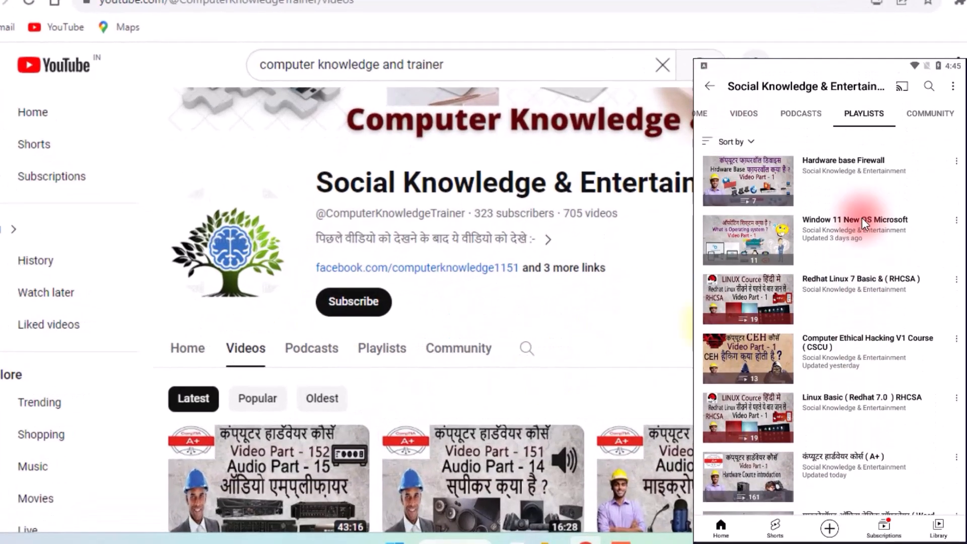
Step: View the Hardware base Firewall playlist in the mobile app, and subscribe to the channel in the browser with All notifications
click(771, 176)
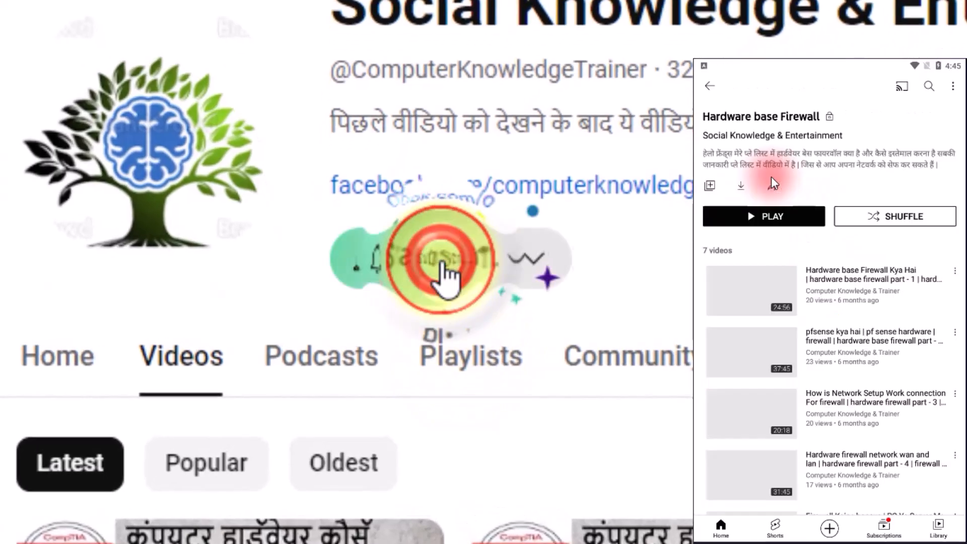
scroll(836, 317, down, 2)
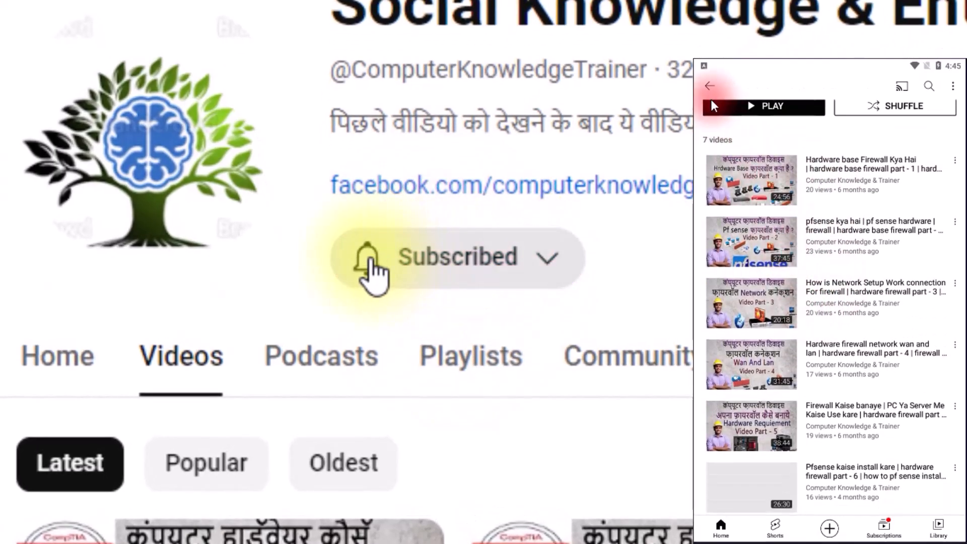
click(369, 266)
click(711, 87)
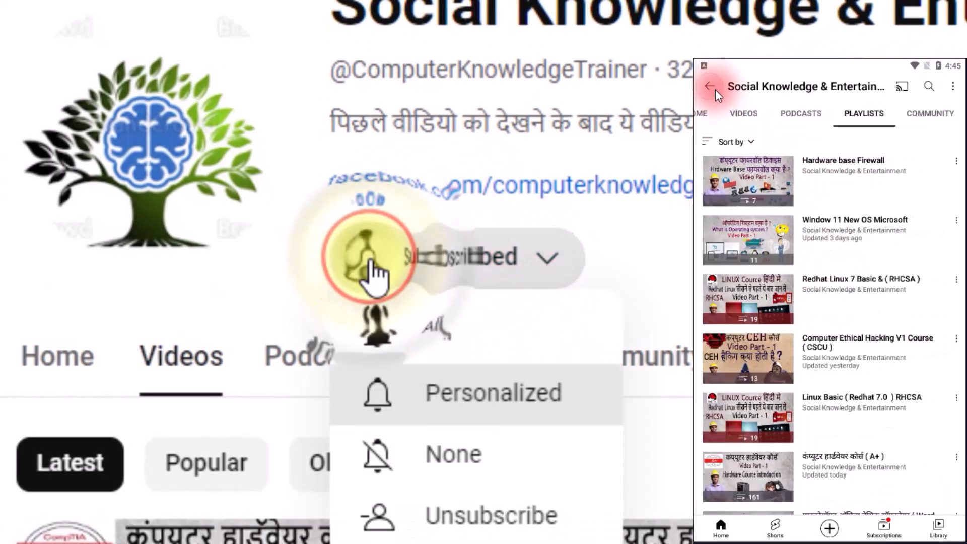
Step: Look through the videos of the Computer Ethical Hacking V1 Course (CSCU) playlist in the mobile app, and return to the playlists
click(839, 355)
scroll(835, 288, down, 8)
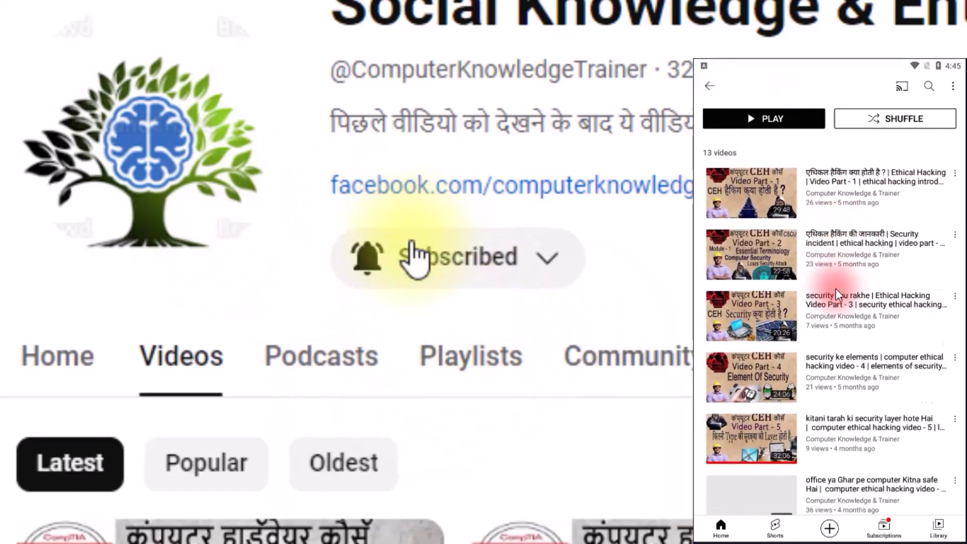
scroll(835, 289, down, 3)
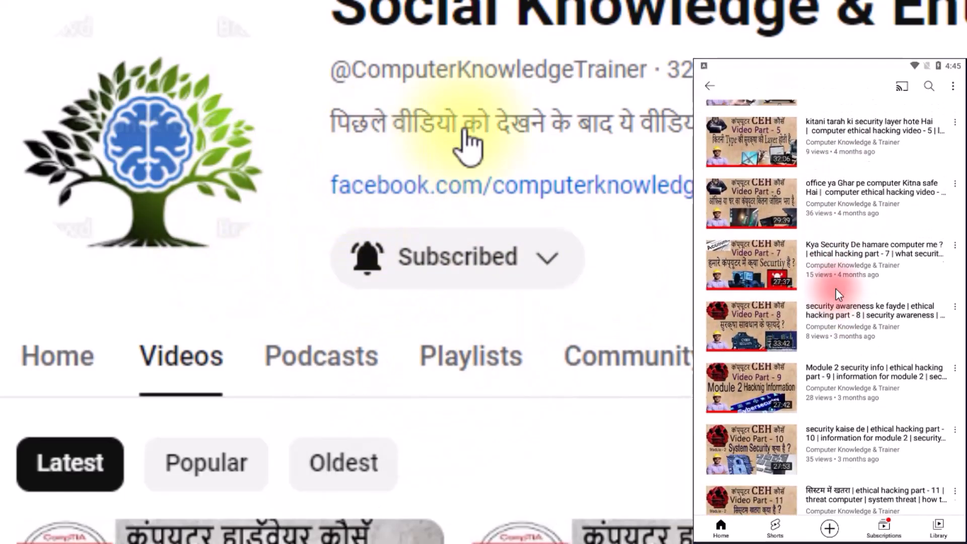
scroll(835, 288, up, 10)
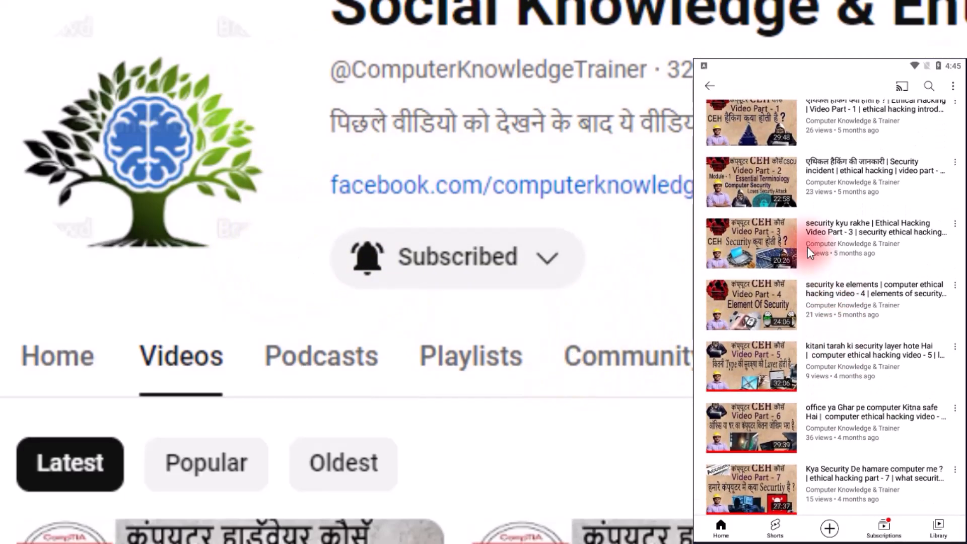
scroll(807, 246, up, 5)
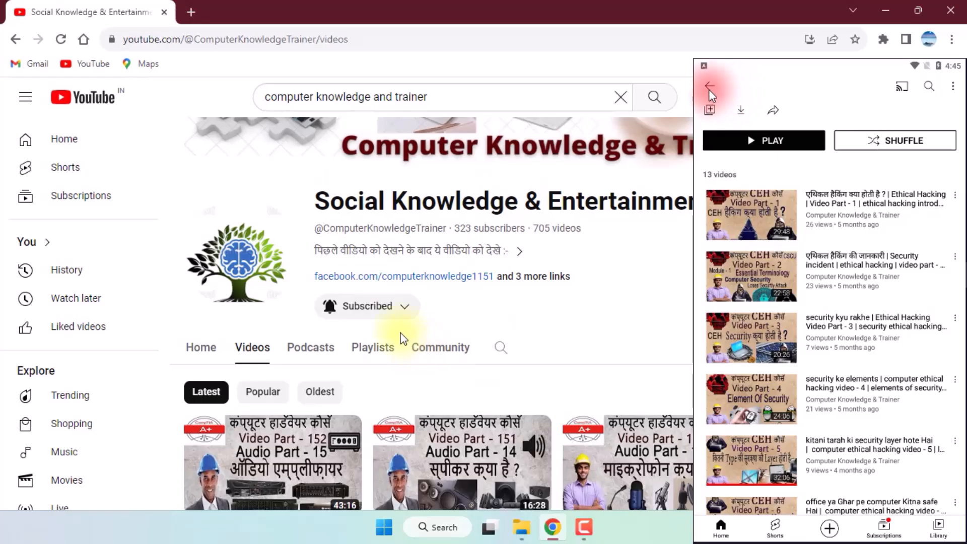
click(708, 89)
scroll(842, 316, down, 7)
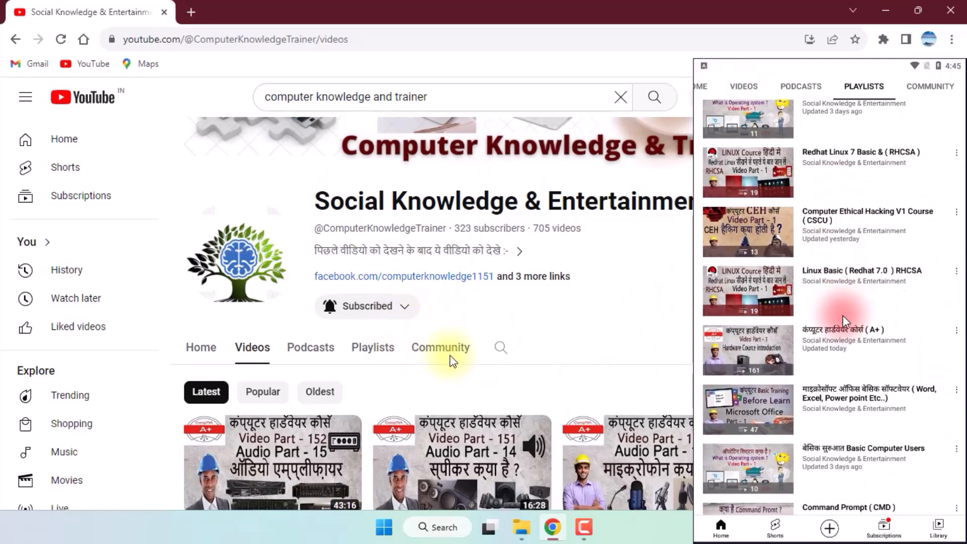
scroll(823, 352, up, 7)
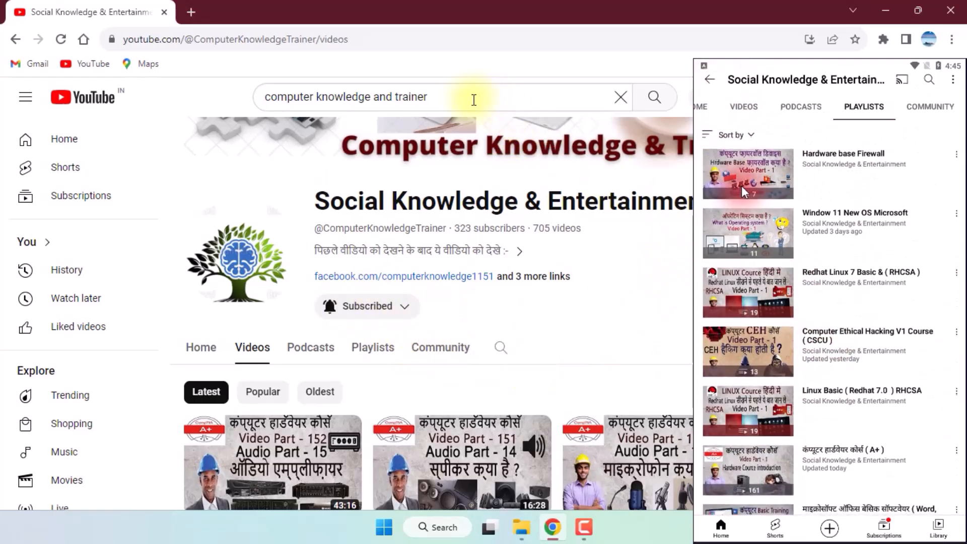
Step: Highlight the search phrase "computer knowledge and trainer" in the browser and view the channel's home page in the mobile app
drag(432, 96, 259, 102)
click(704, 113)
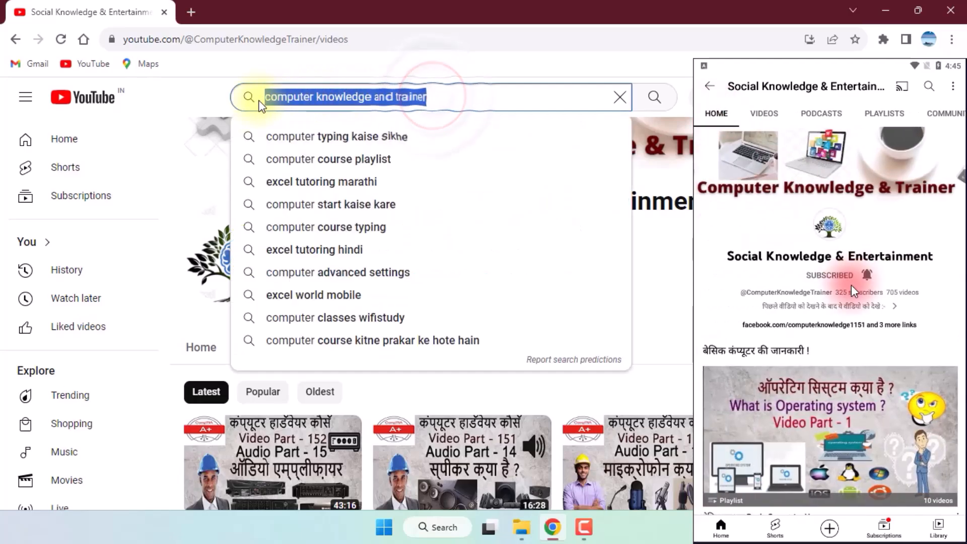
scroll(851, 285, down, 10)
click(682, 304)
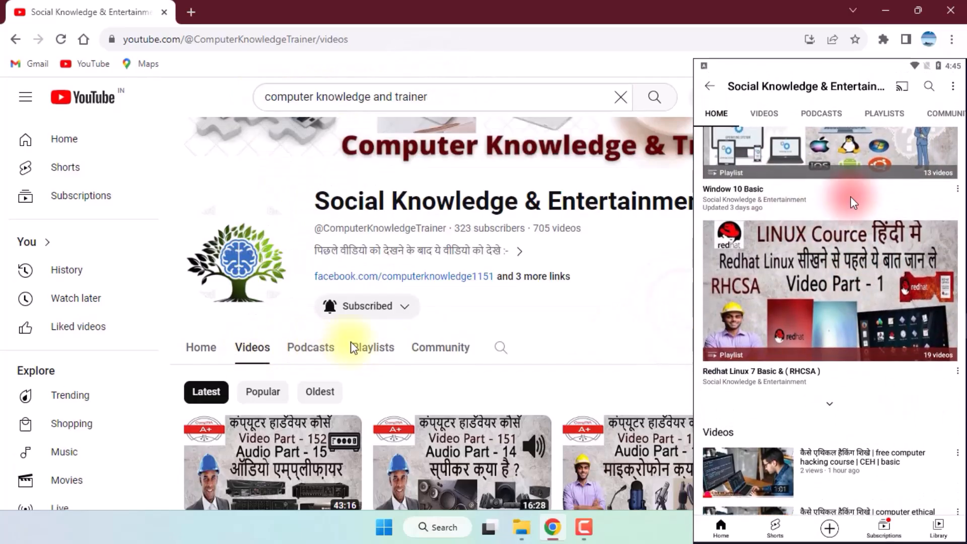
Step: Open the channel's playlists in the browser and browse its list of videos in the mobile app
click(356, 346)
scroll(864, 250, up, 8)
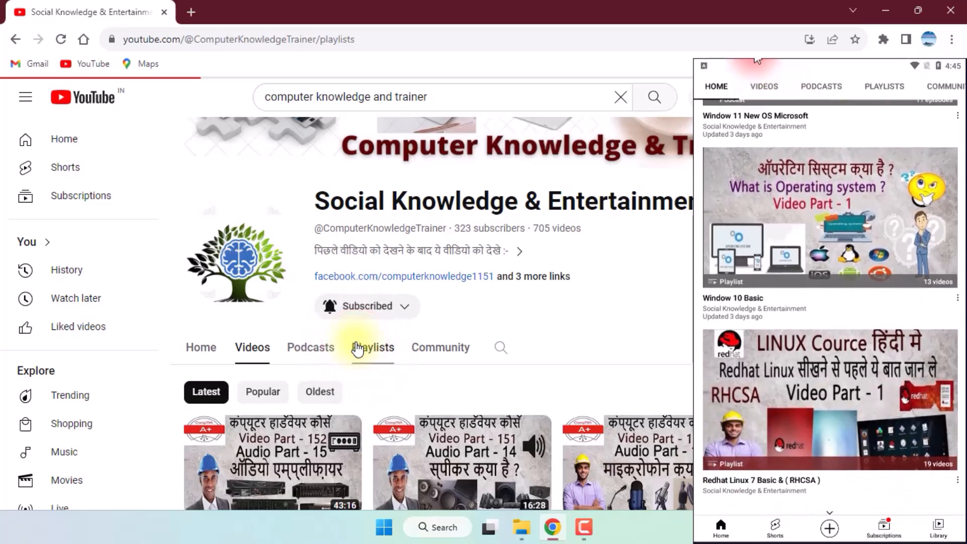
click(765, 81)
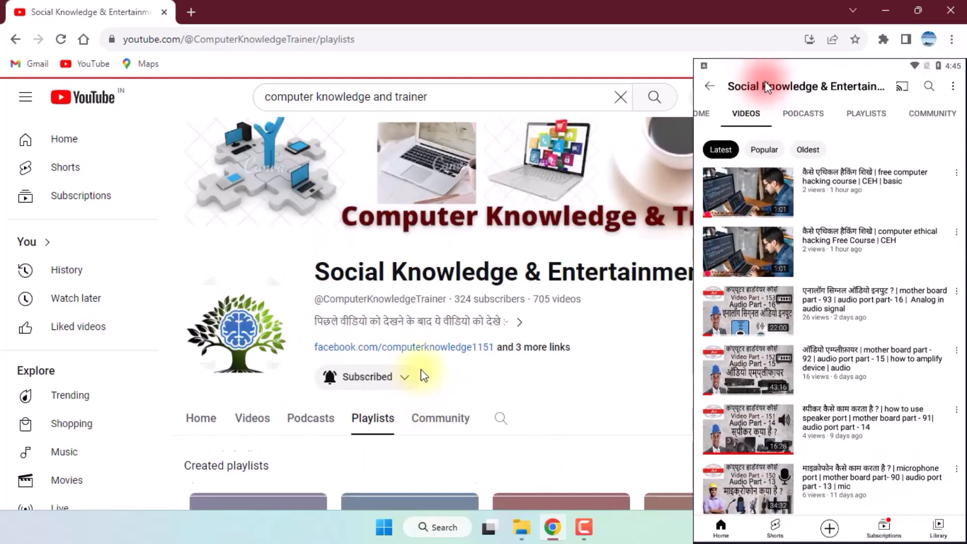
scroll(911, 346, down, 10)
scroll(912, 351, down, 10)
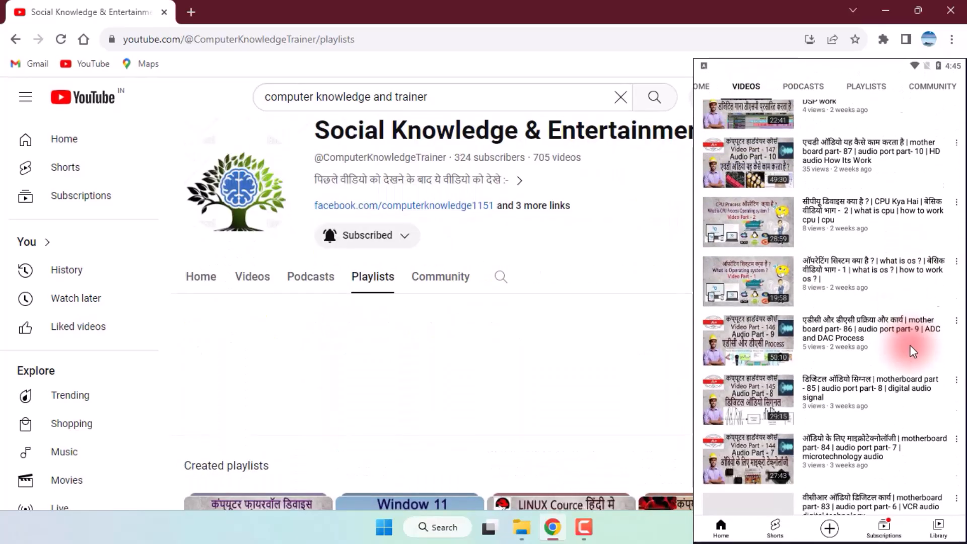
scroll(913, 351, down, 10)
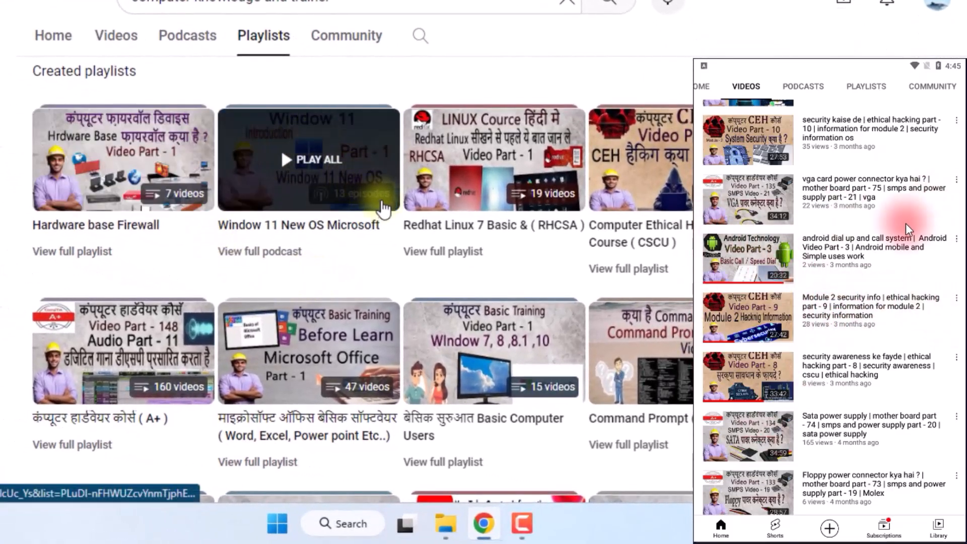
scroll(844, 280, up, 10)
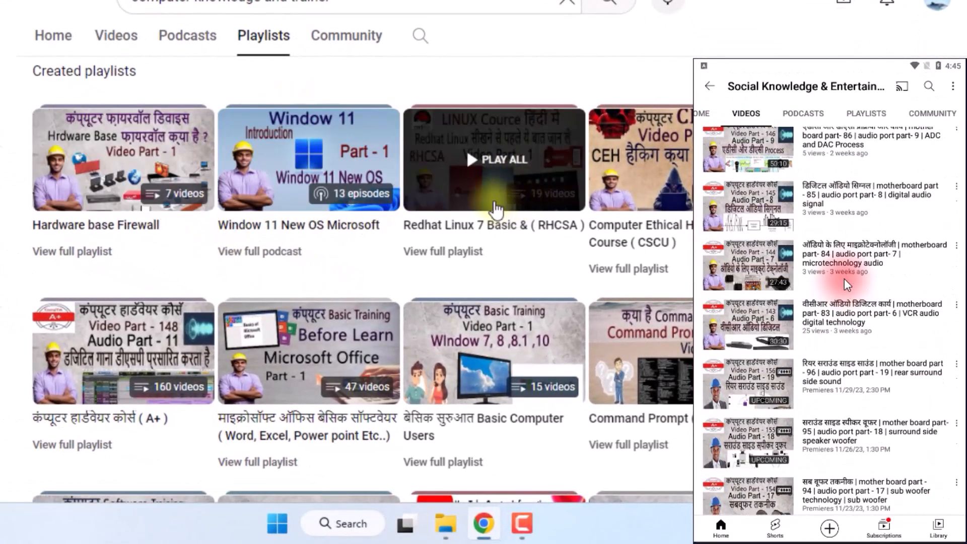
scroll(844, 279, up, 5)
scroll(923, 204, down, 1)
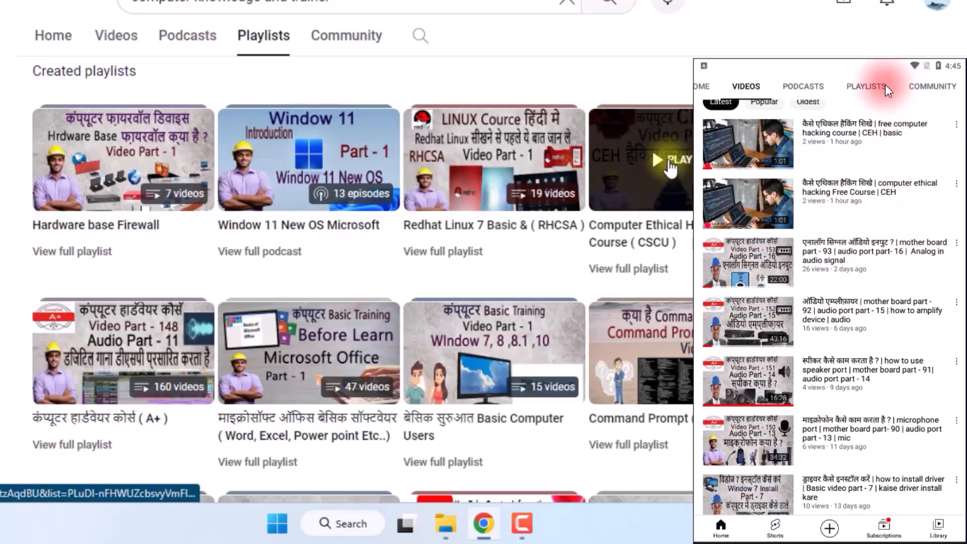
Step: Look over the channel's playlists and home page in the mobile app alongside the created playlists in the browser
click(882, 86)
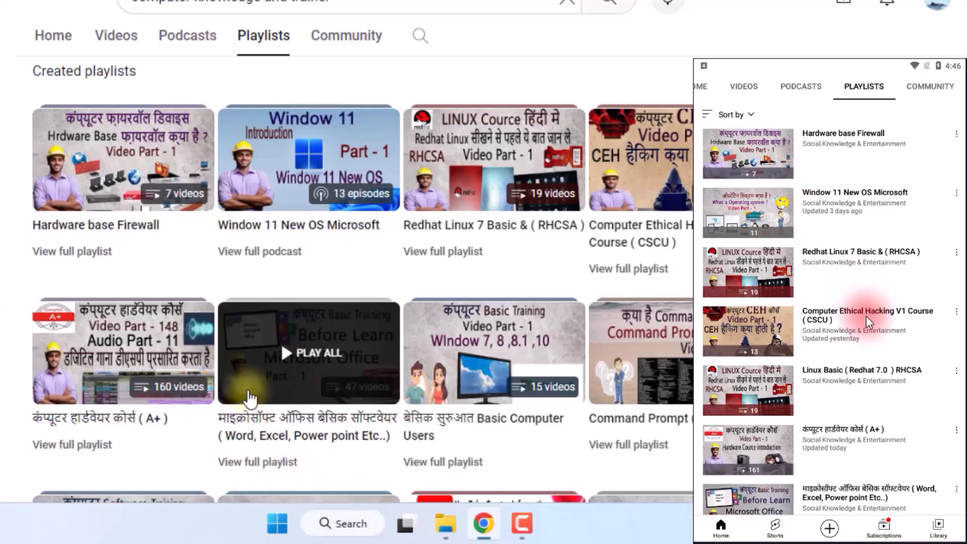
drag(778, 174, 804, 263)
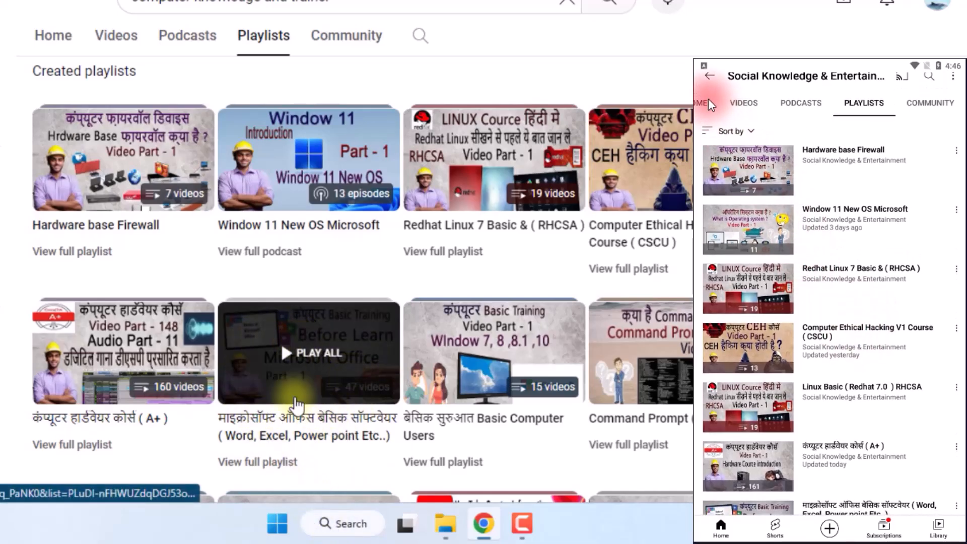
click(702, 110)
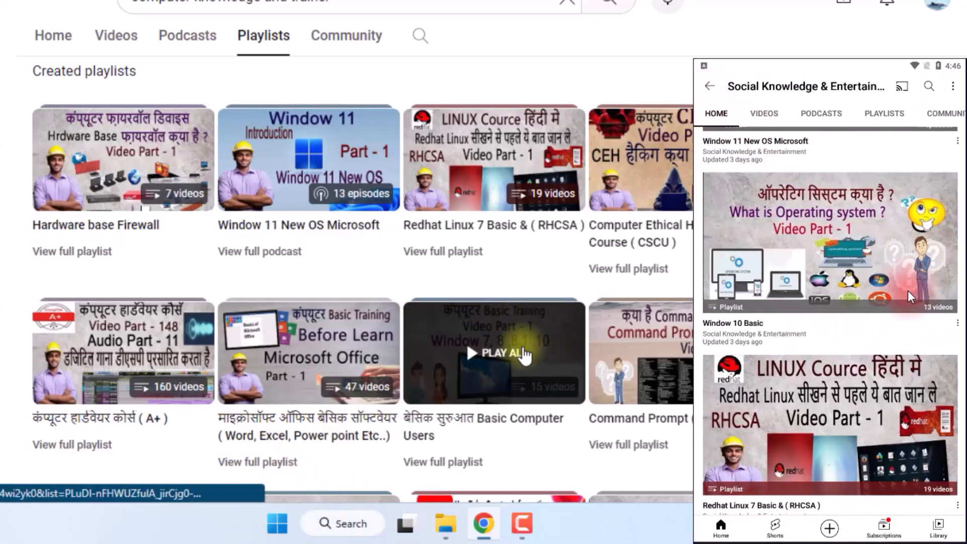
scroll(898, 302, up, 5)
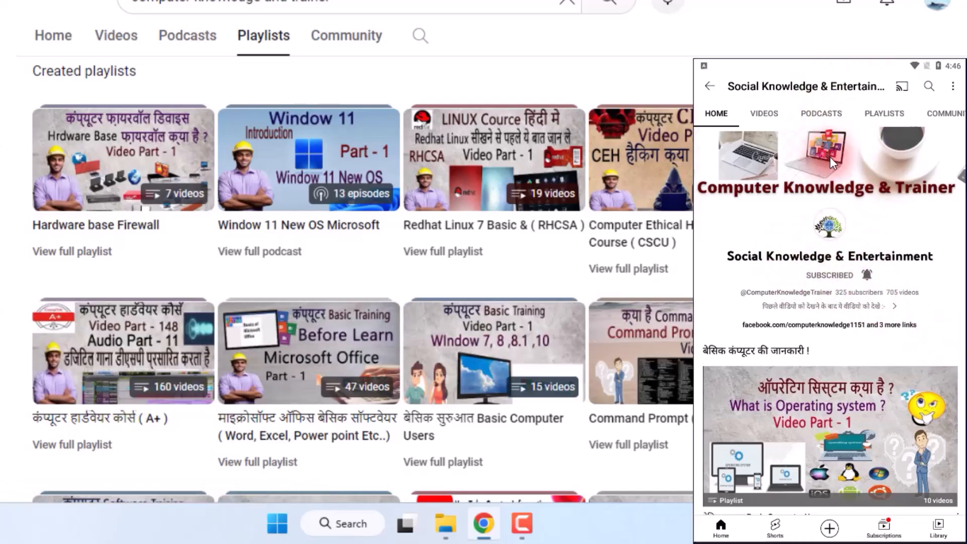
scroll(353, 277, down, 5)
scroll(352, 277, down, 1)
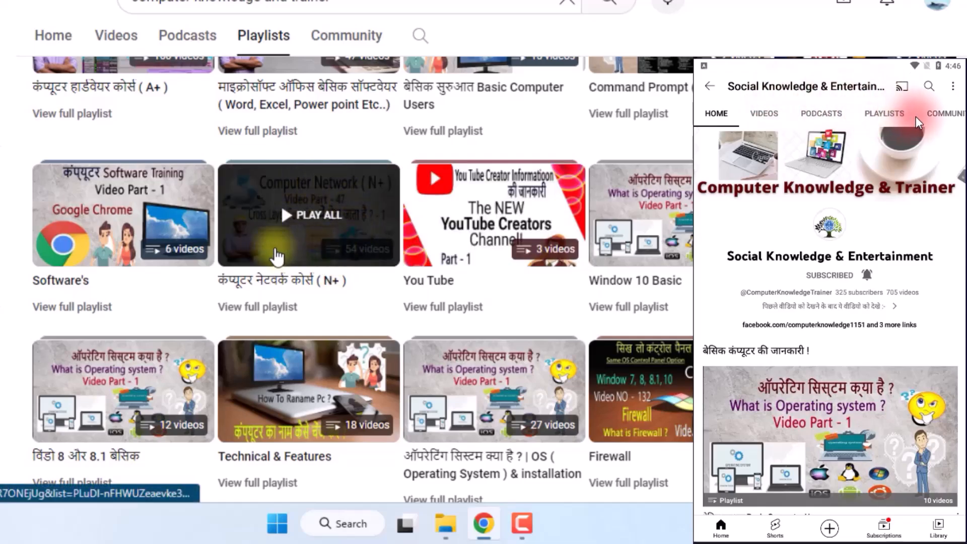
click(887, 117)
scroll(872, 239, down, 5)
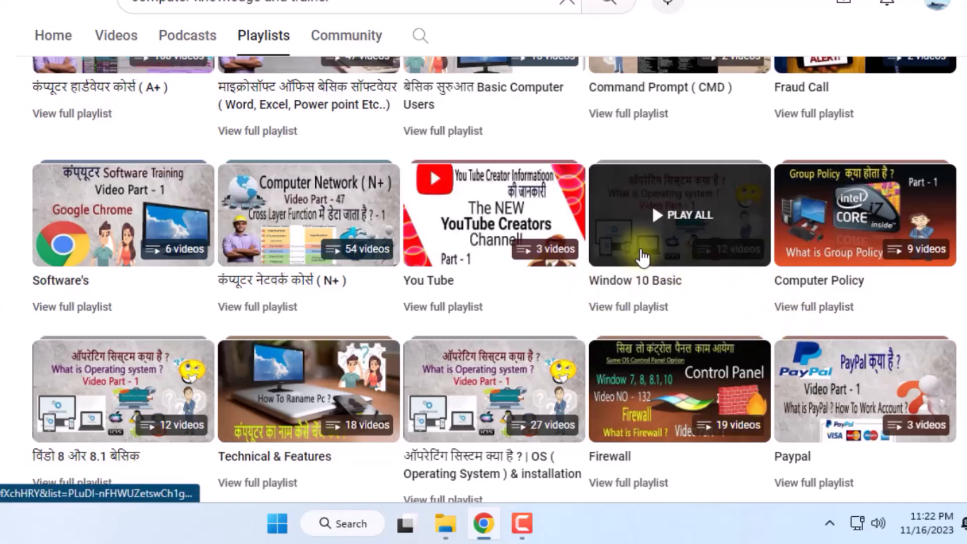
Step: Examine all of the channel's created playlists in the browser, from Hardware base Firewall through Computer Control Panel and Window 10 System & Setting
scroll(930, 302, down, 3)
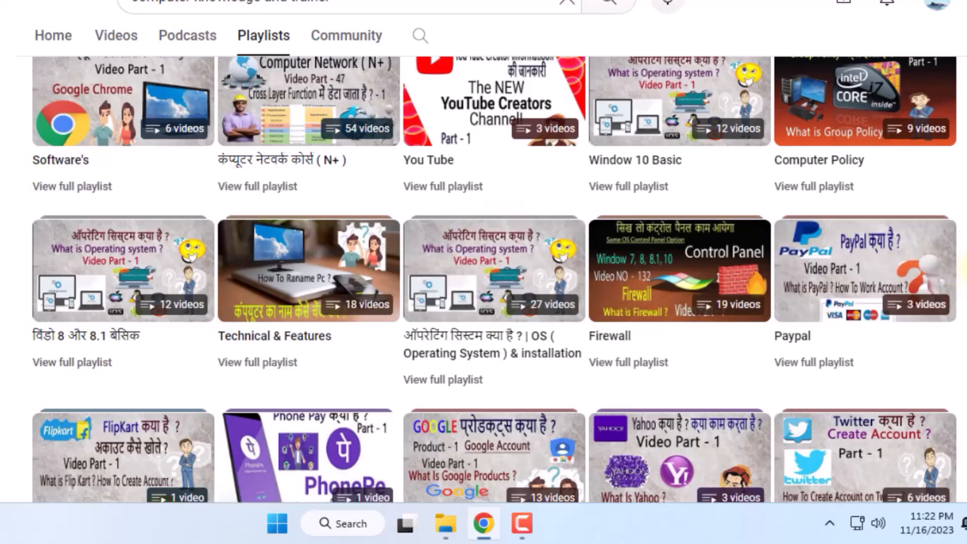
scroll(962, 274, down, 8)
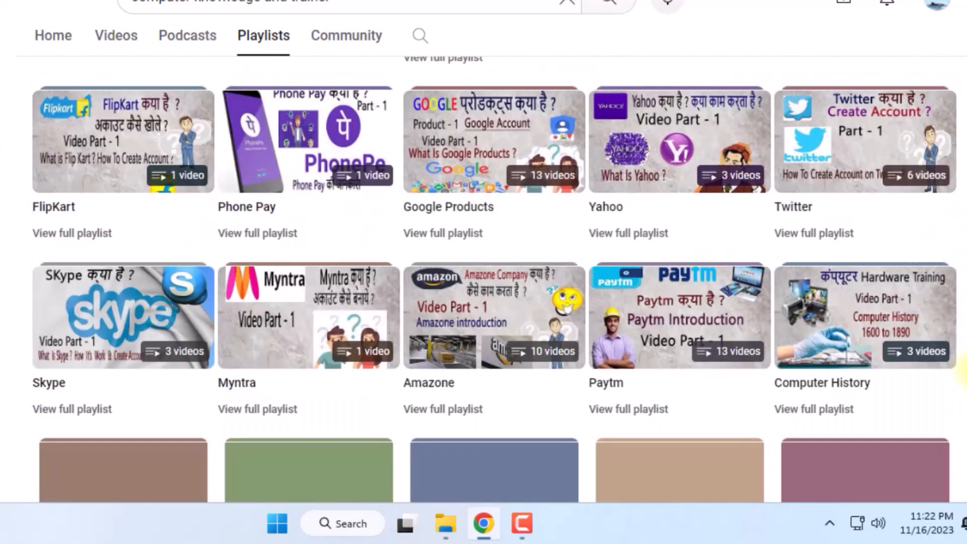
drag(965, 371, 966, 365)
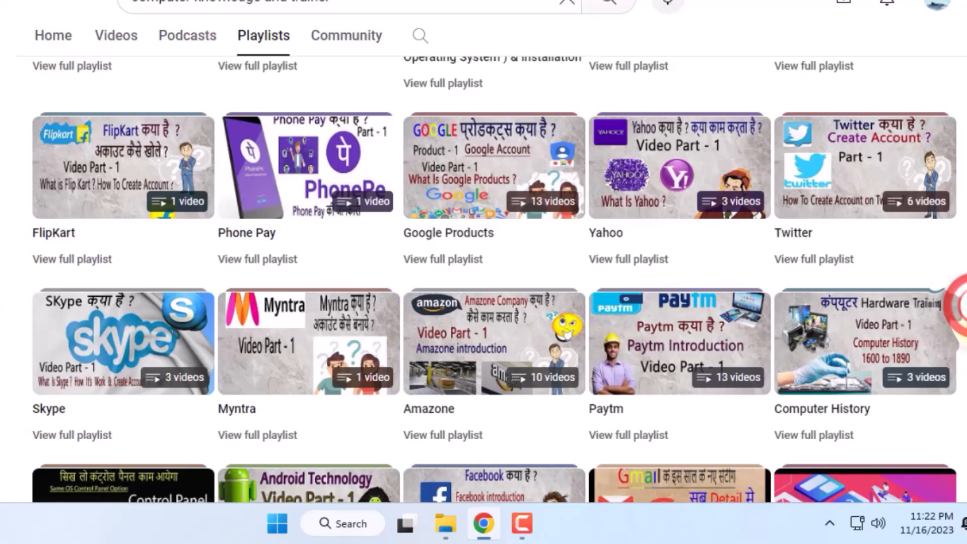
scroll(963, 317, down, 6)
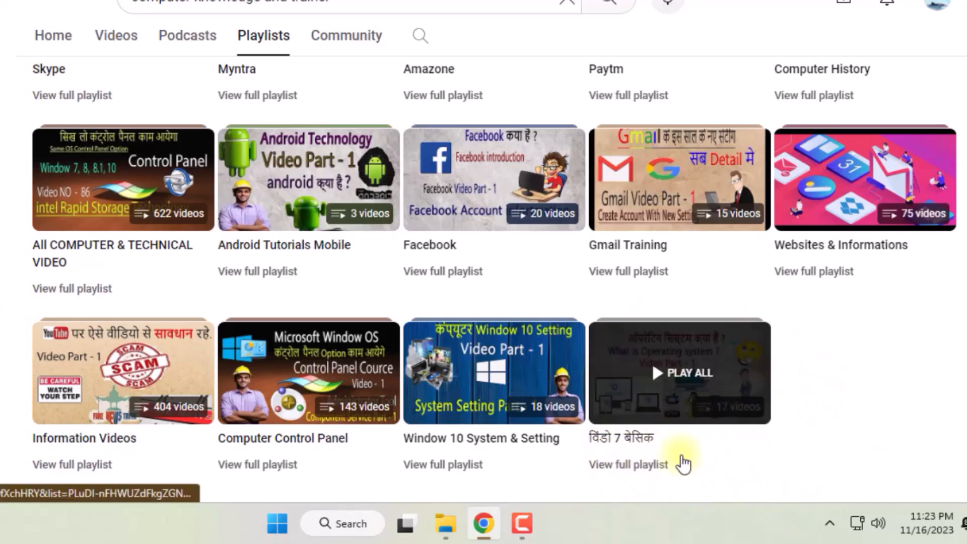
scroll(683, 463, up, 10)
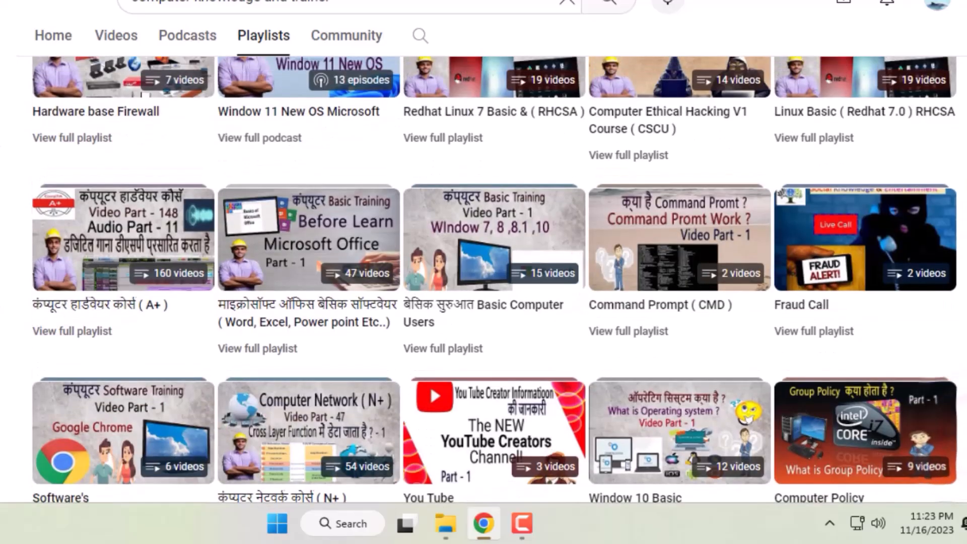
scroll(483, 277, up, 4)
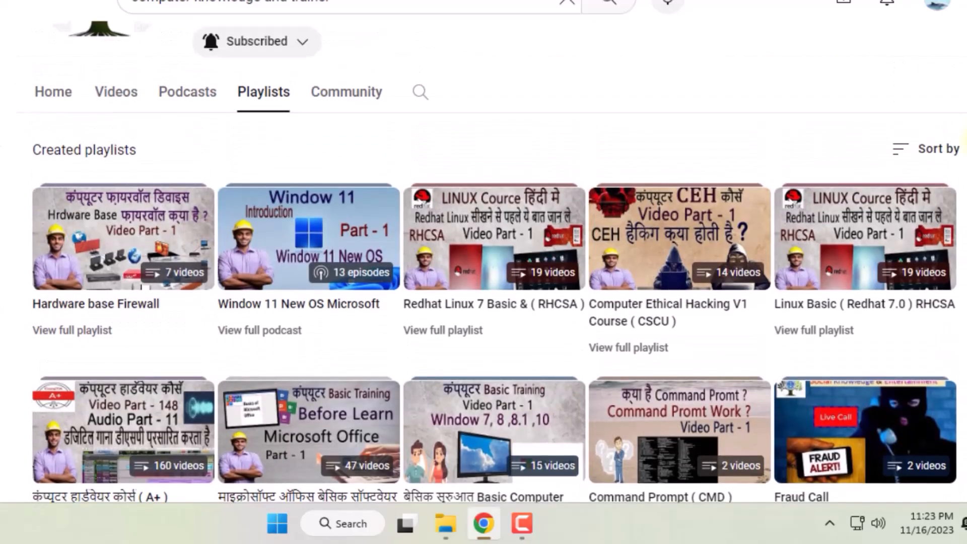
mouse_move(328, 410)
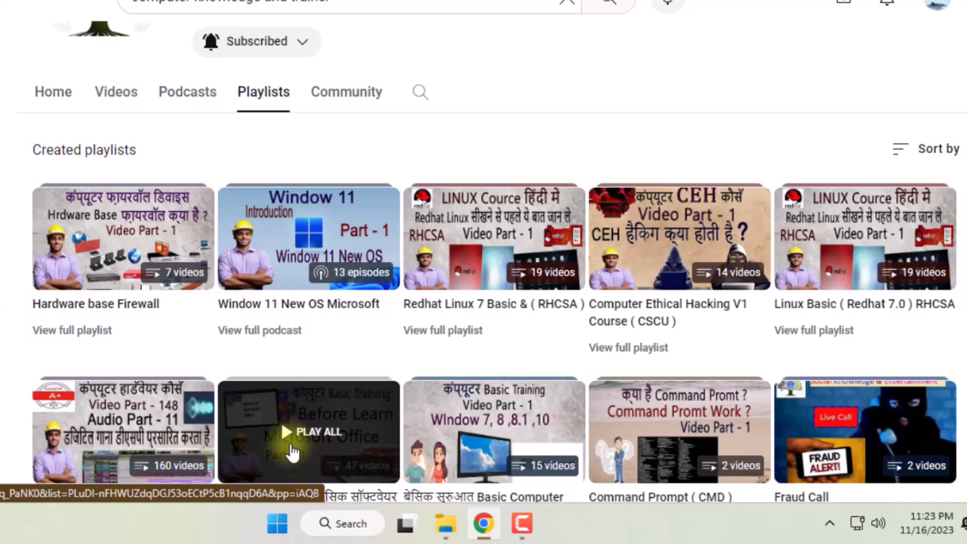
scroll(947, 211, down, 3)
drag(966, 156, 965, 398)
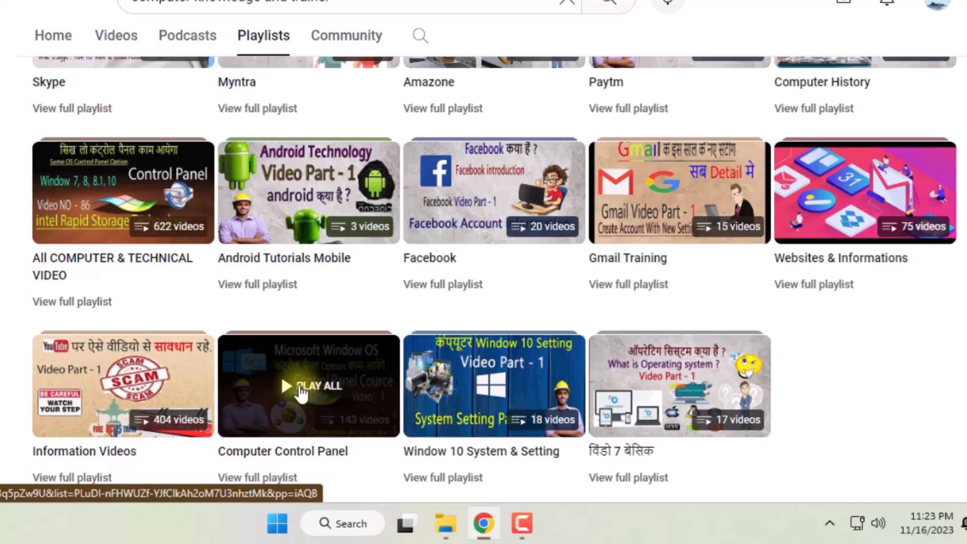
Step: Look back over the channel's created playlists, from the final row up to the channel's banner and links
scroll(957, 436, up, 10)
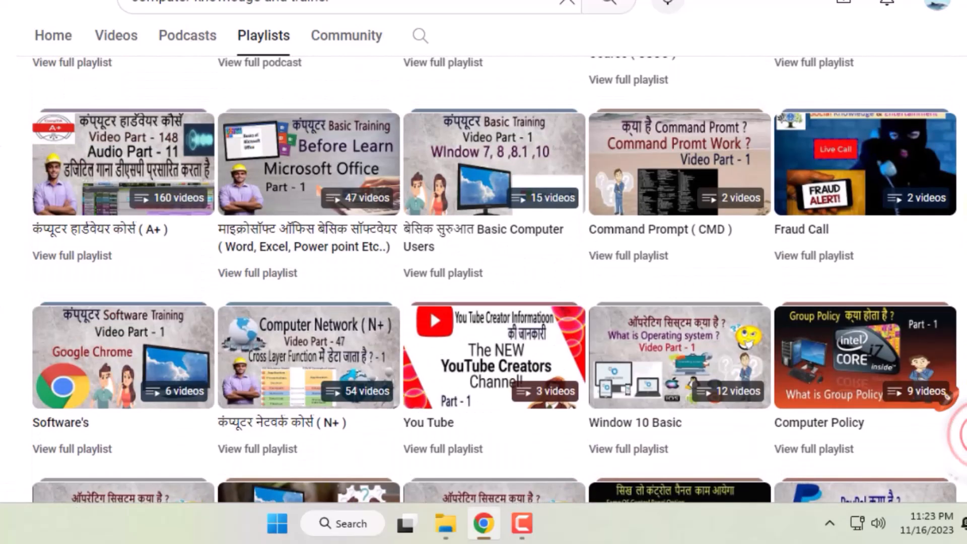
scroll(959, 434, up, 1)
mouse_move(901, 403)
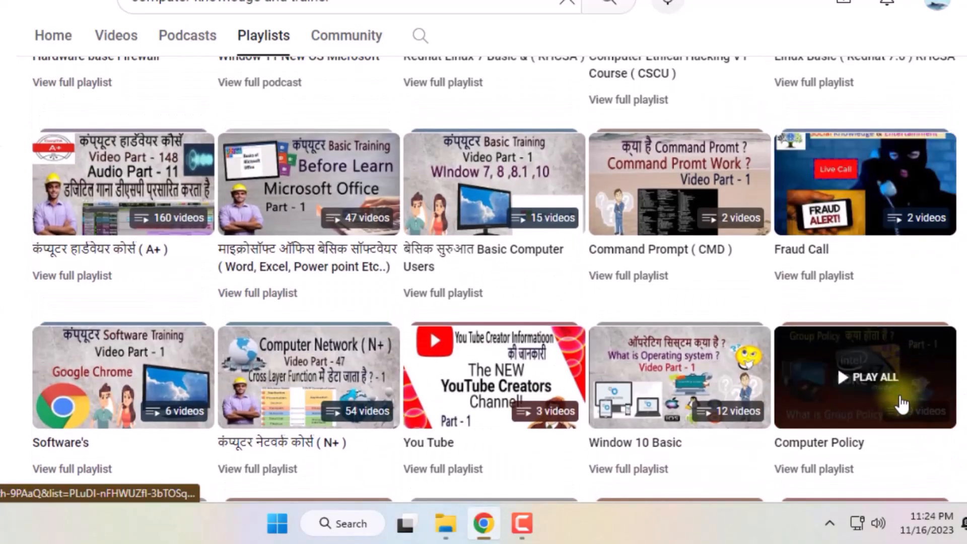
mouse_move(64, 199)
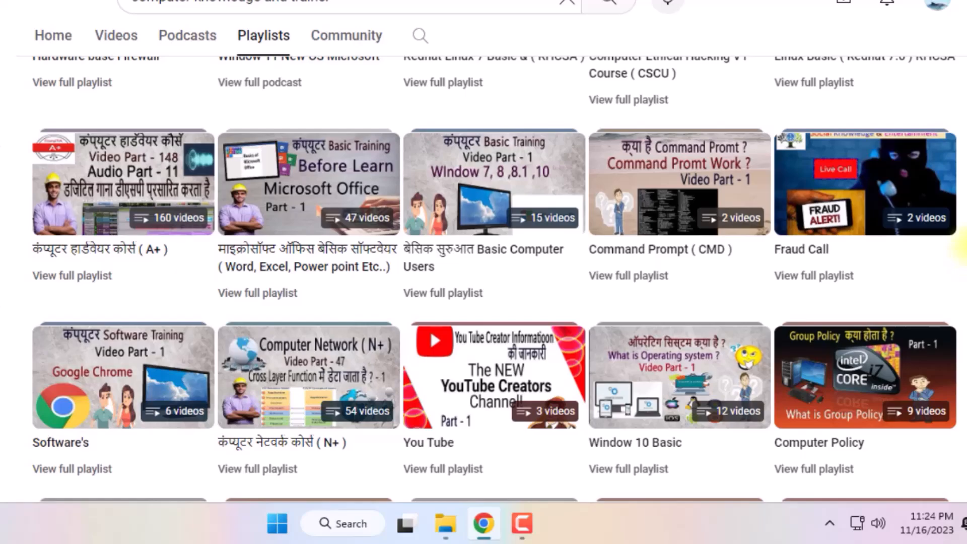
scroll(954, 240, up, 3)
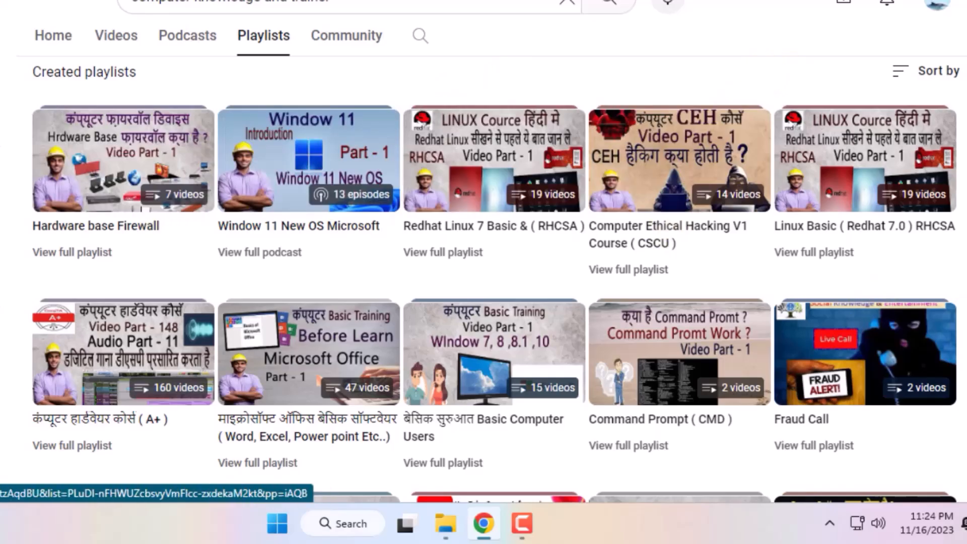
scroll(483, 302, up, 4)
scroll(484, 261, up, 4)
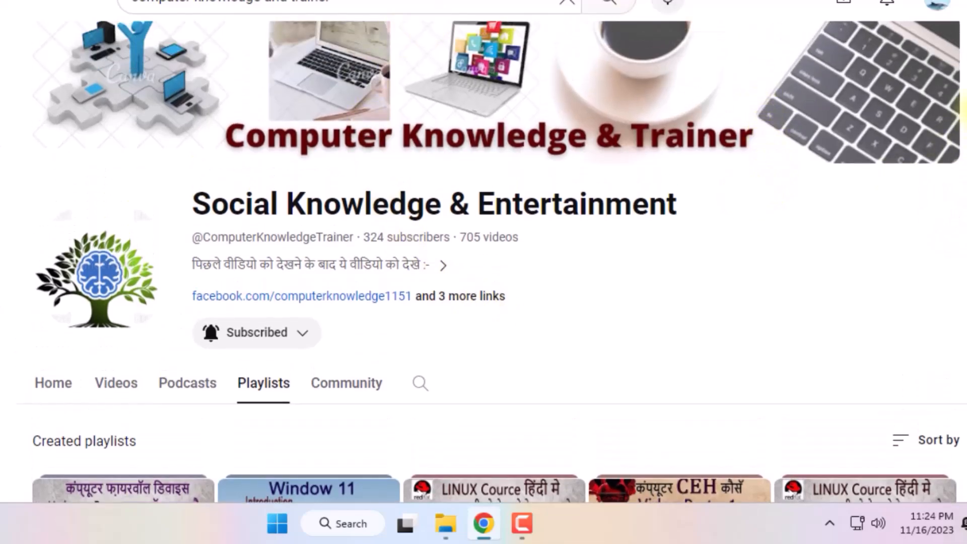
scroll(965, 94, up, 1)
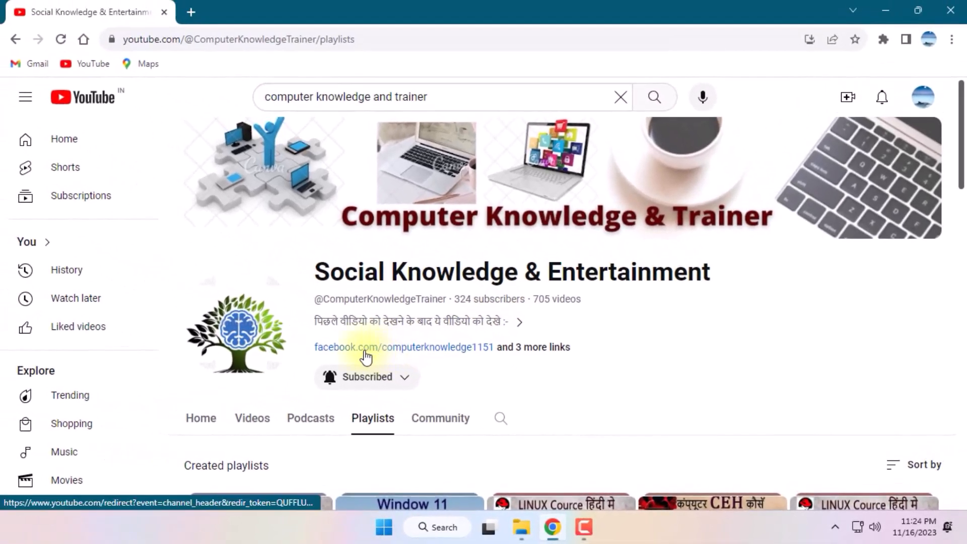
Step: Open the channel's linked Facebook page, look it over, and return to the YouTube playlists
click(369, 353)
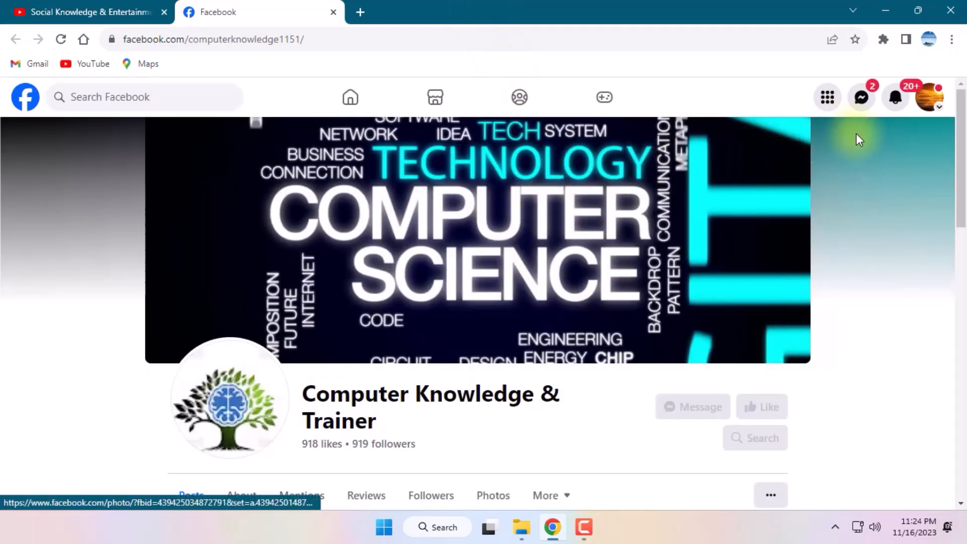
drag(958, 137, 958, 135)
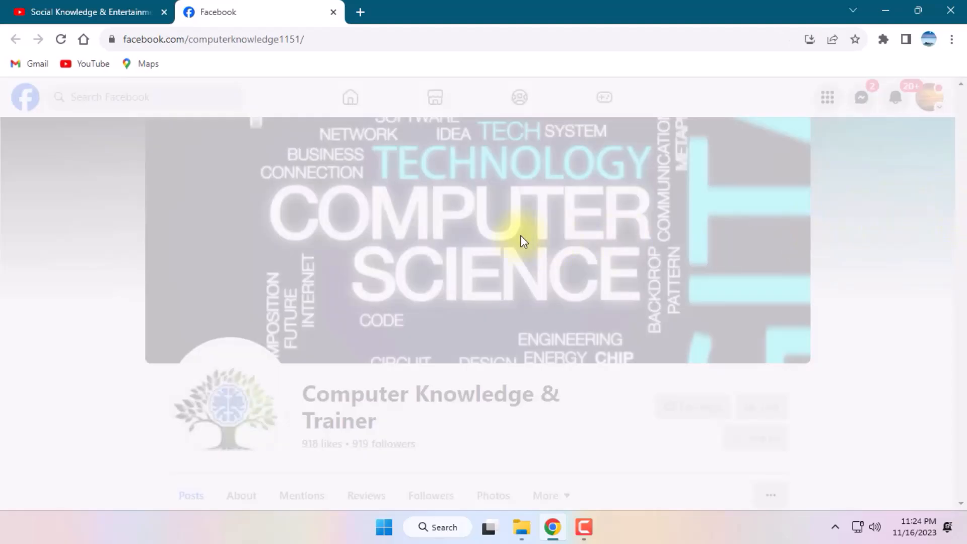
click(110, 10)
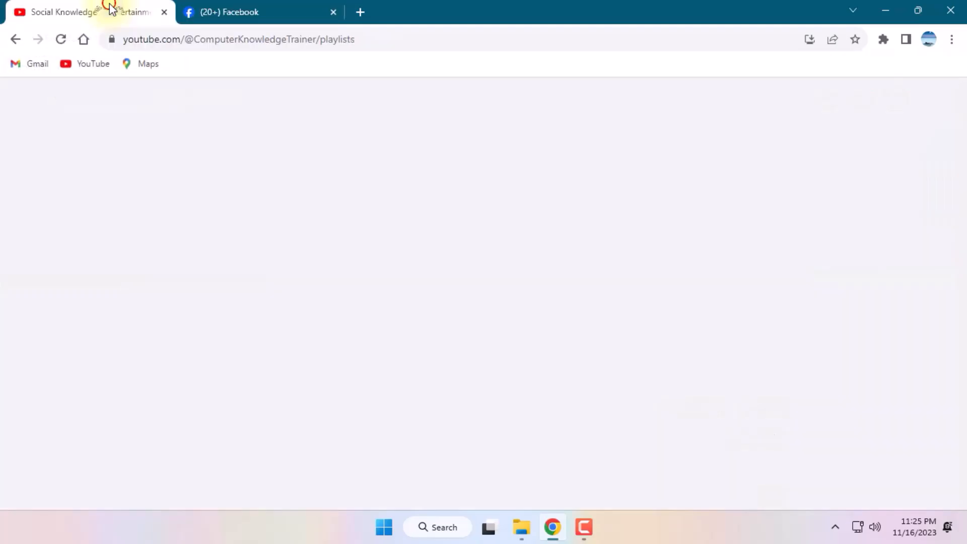
click(224, 7)
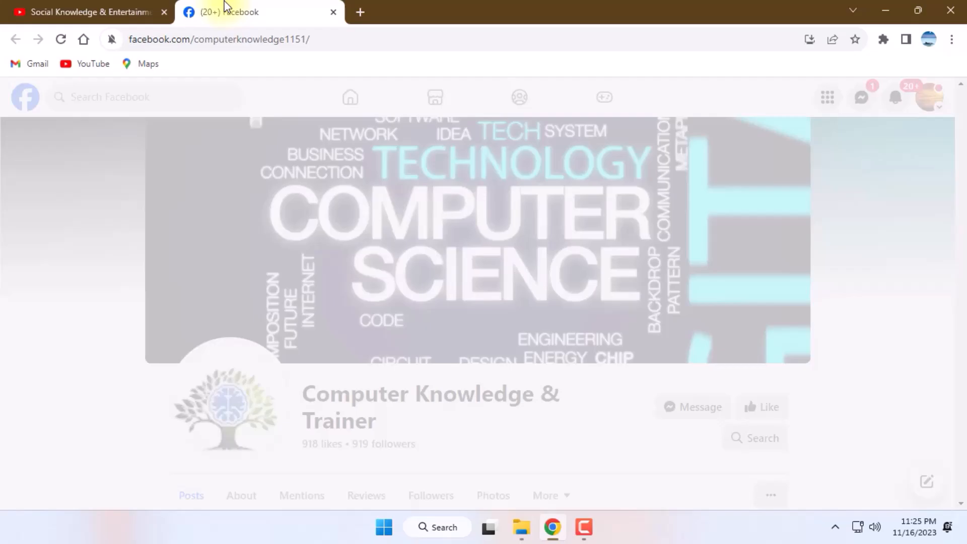
click(255, 130)
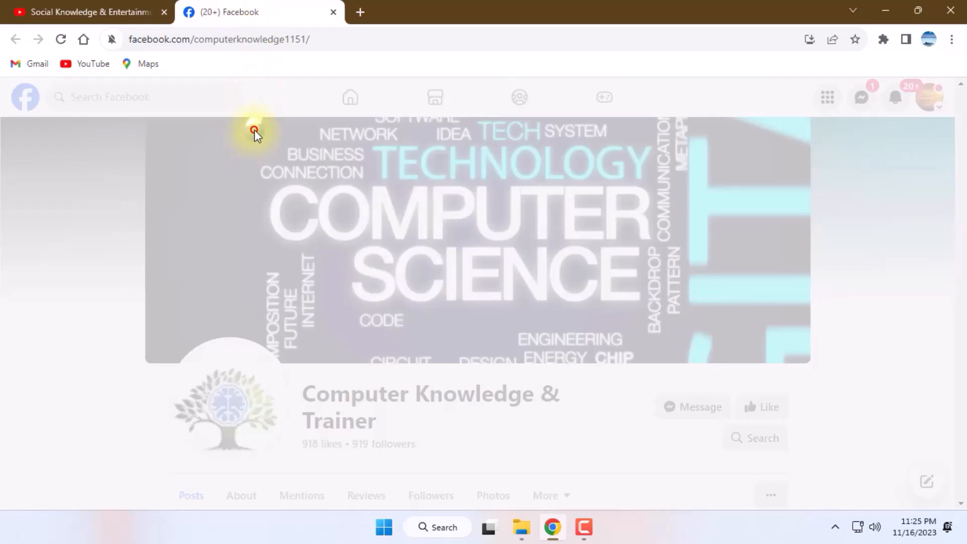
drag(960, 132, 939, 187)
click(15, 10)
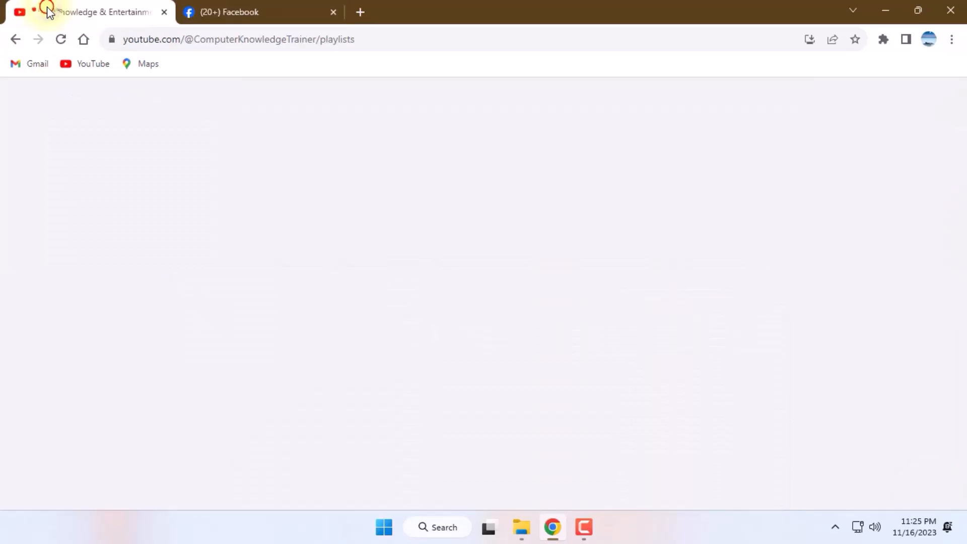
Step: Review the created playlists from the end of the list upward and open the channel's home page
drag(959, 177, 963, 499)
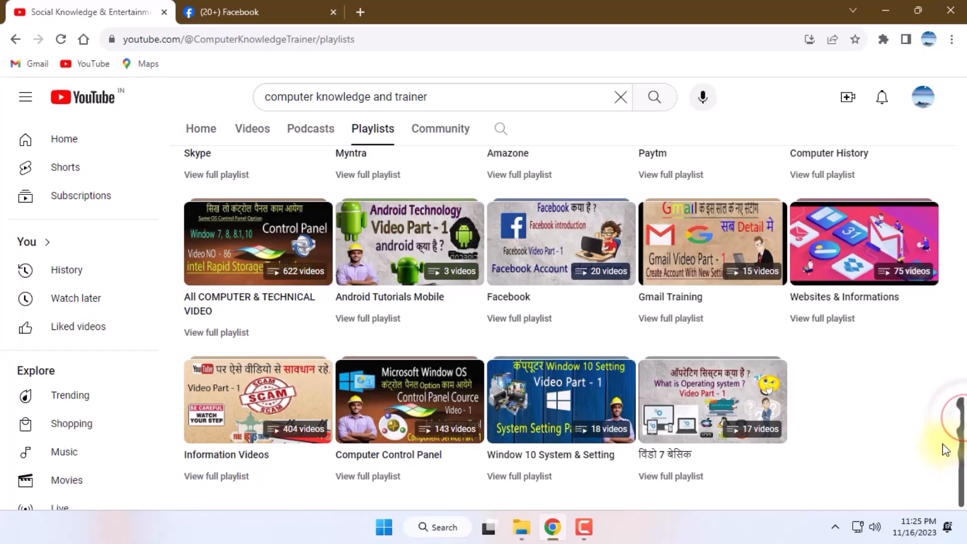
scroll(903, 396, up, 20)
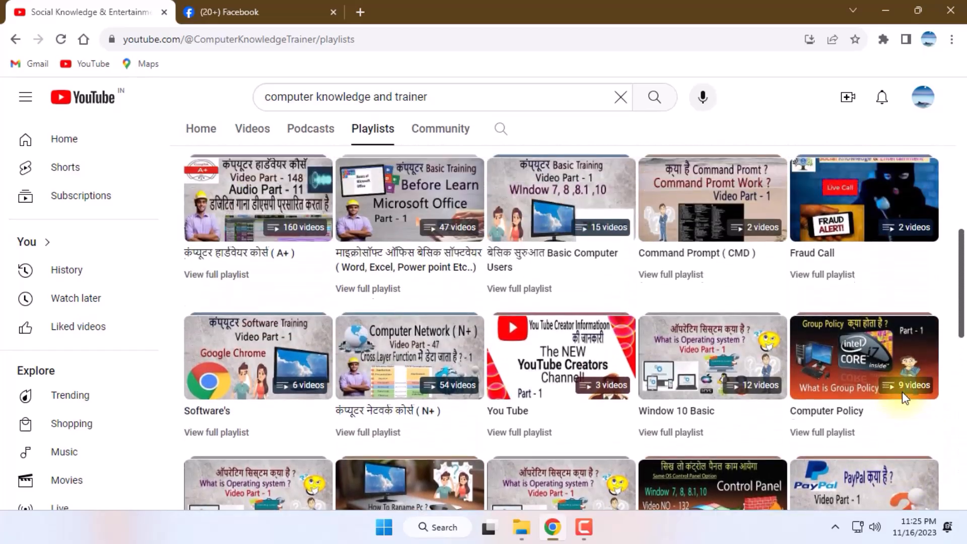
scroll(901, 398, up, 3)
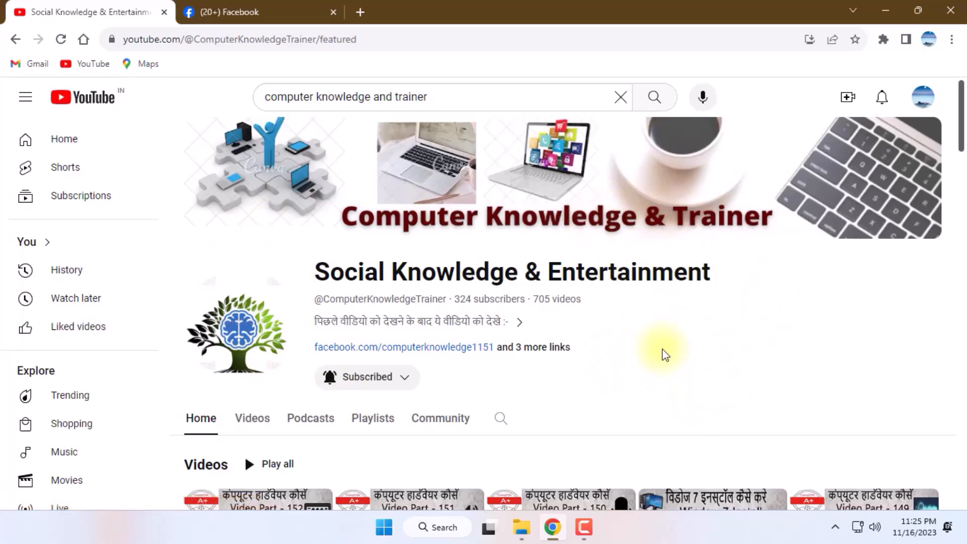
Step: Play the Basic Computer Users playlist from the home page's All Playlist section and view the video's description and comments
scroll(709, 344, down, 6)
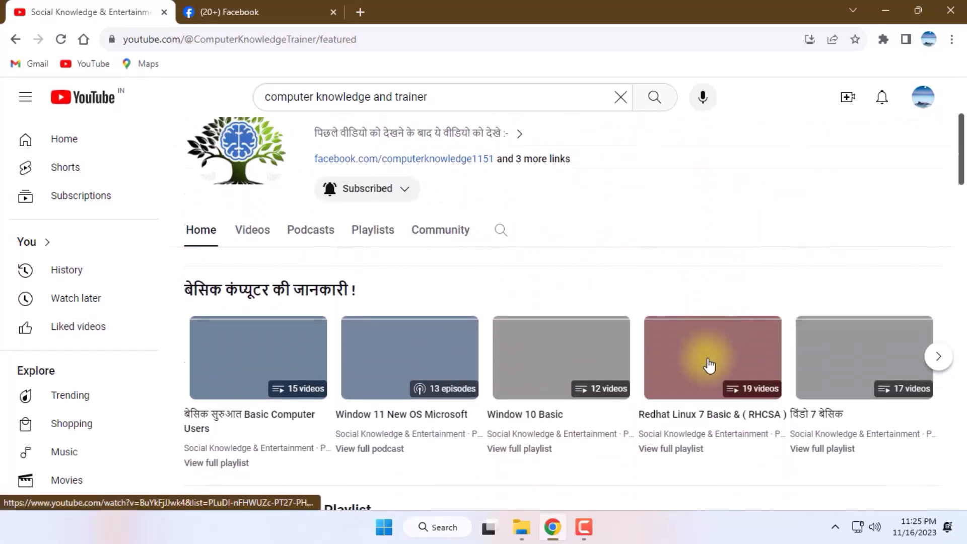
scroll(677, 373, down, 5)
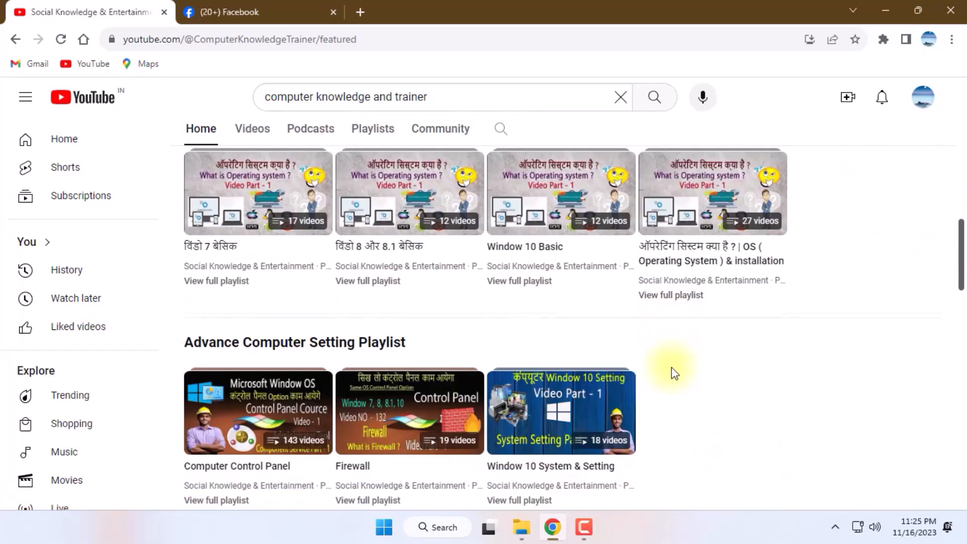
scroll(672, 371, down, 5)
scroll(674, 373, down, 4)
scroll(670, 364, down, 11)
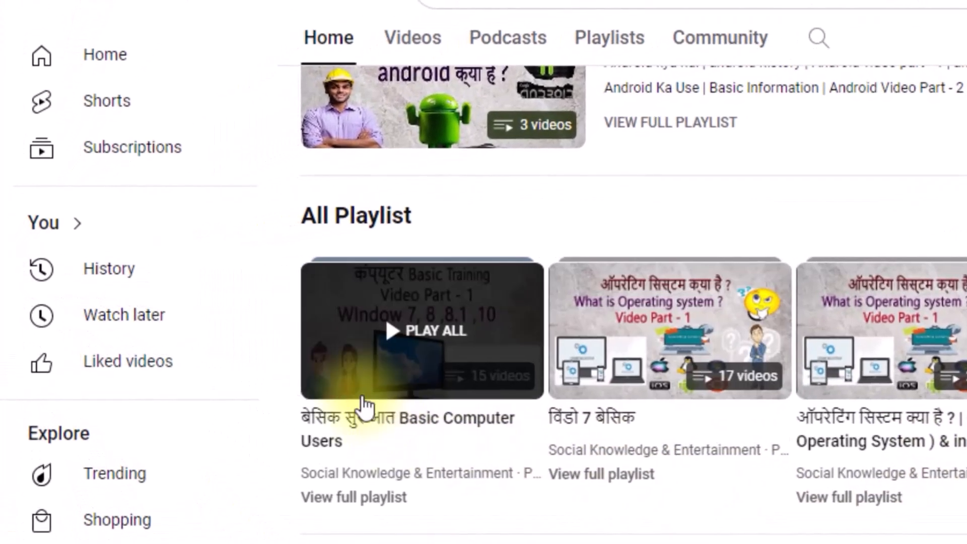
click(405, 341)
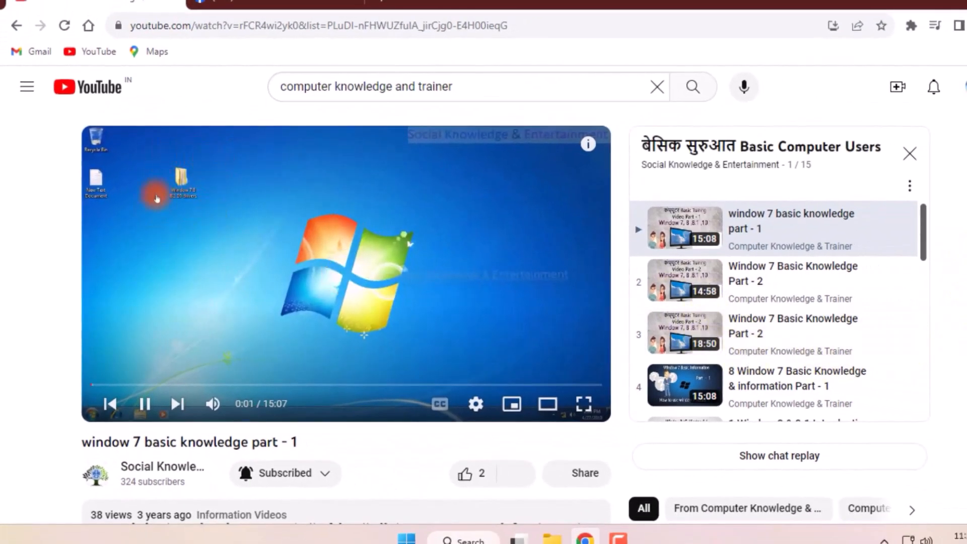
scroll(504, 302, down, 3)
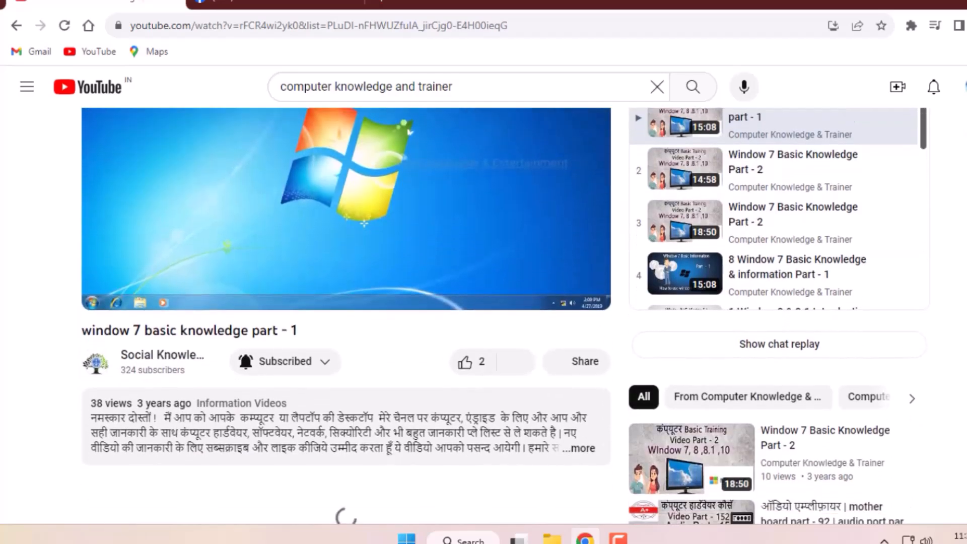
scroll(504, 303, down, 2)
scroll(504, 303, down, 1)
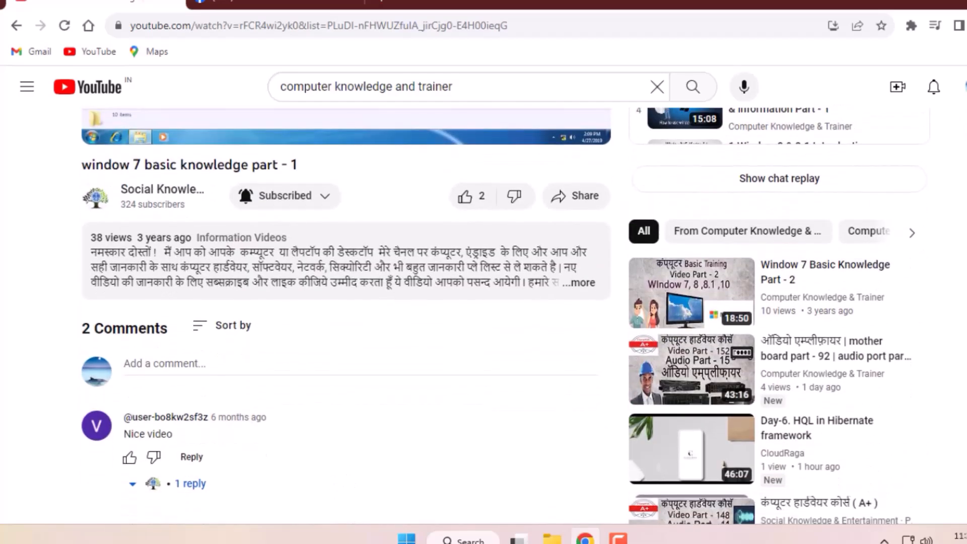
Step: Return to the channel's home page, close the mini player, and highlight the channel name Social Knowledge & Entertainment
click(16, 25)
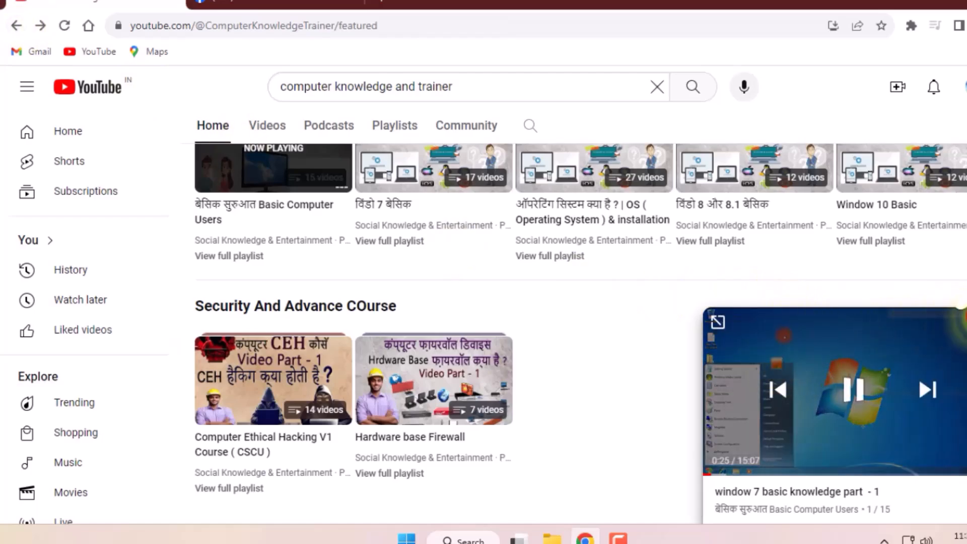
click(966, 322)
scroll(526, 341, up, 8)
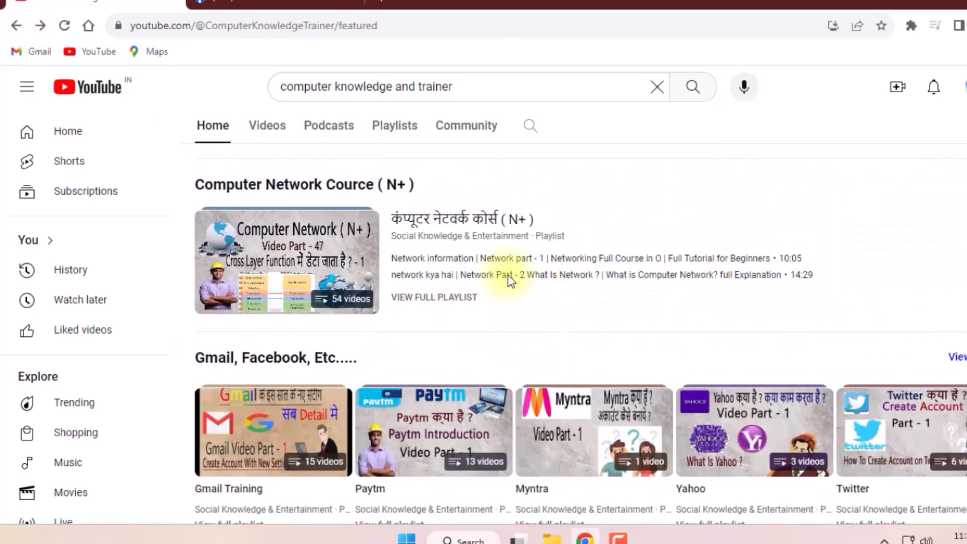
scroll(585, 315, up, 6)
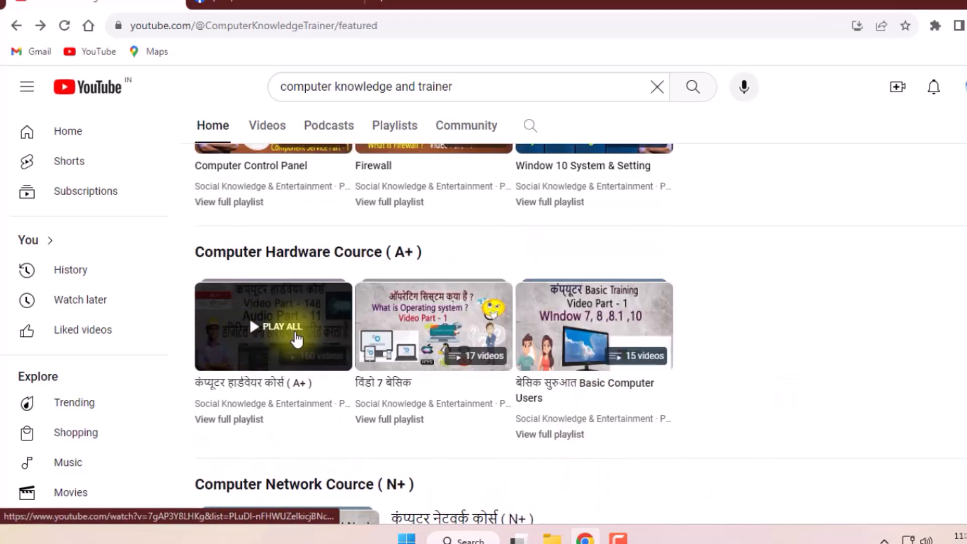
scroll(594, 327, up, 12)
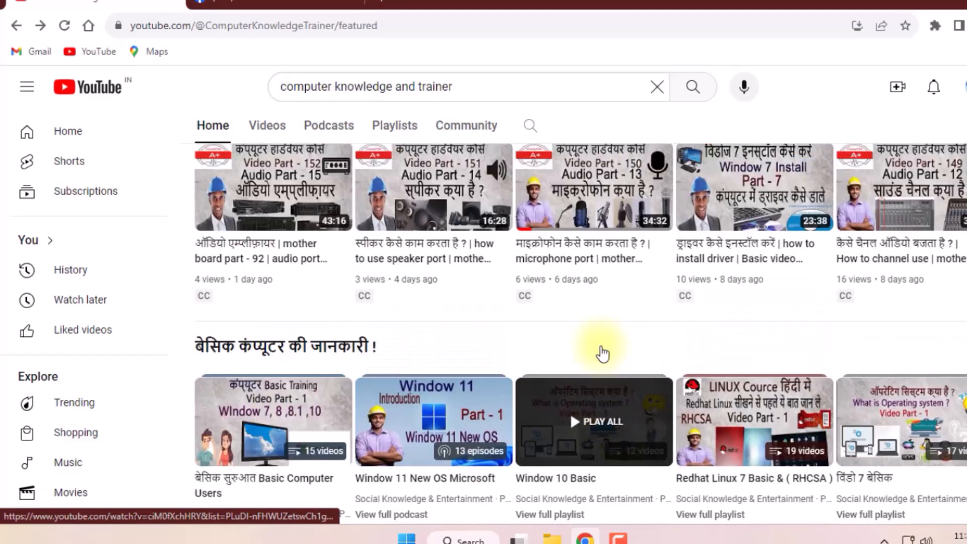
scroll(603, 354, up, 7)
drag(755, 274, 337, 268)
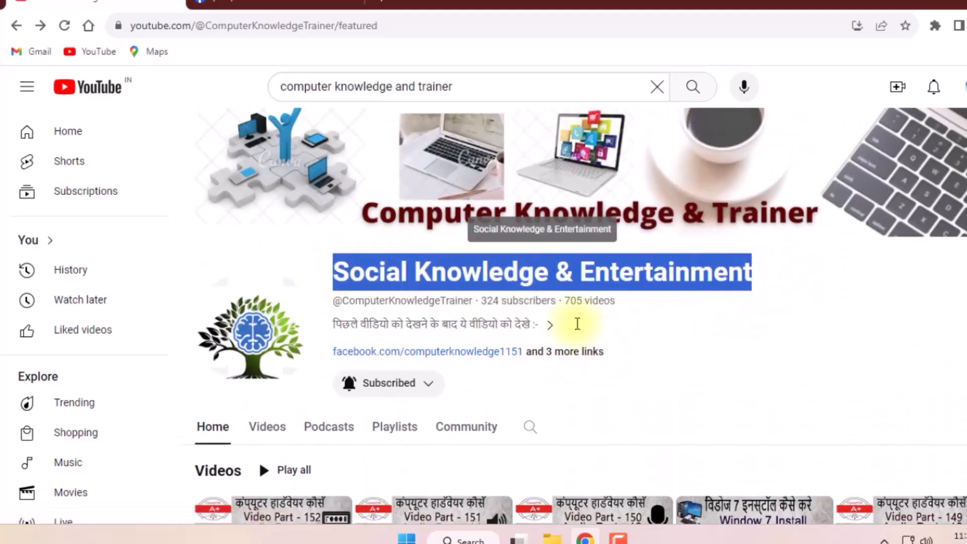
click(794, 297)
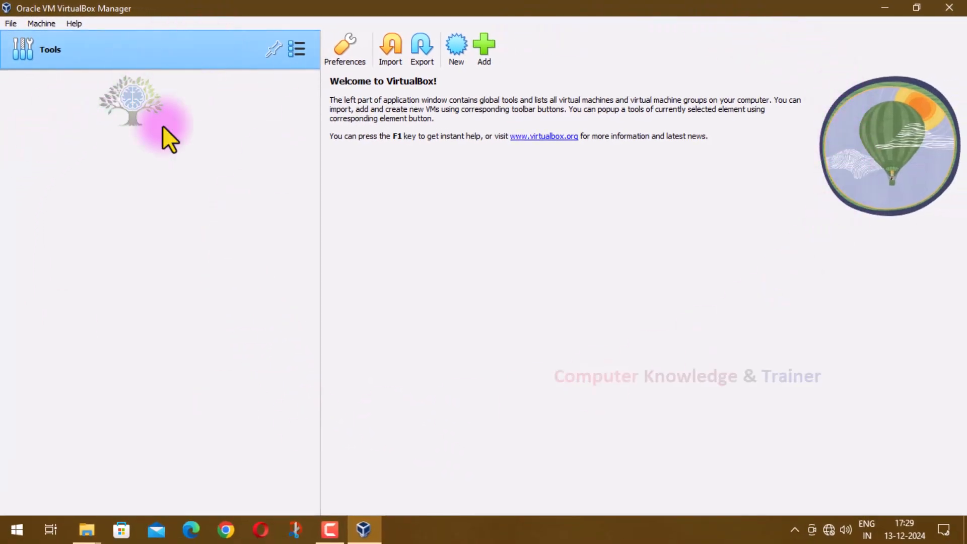
click(11, 527)
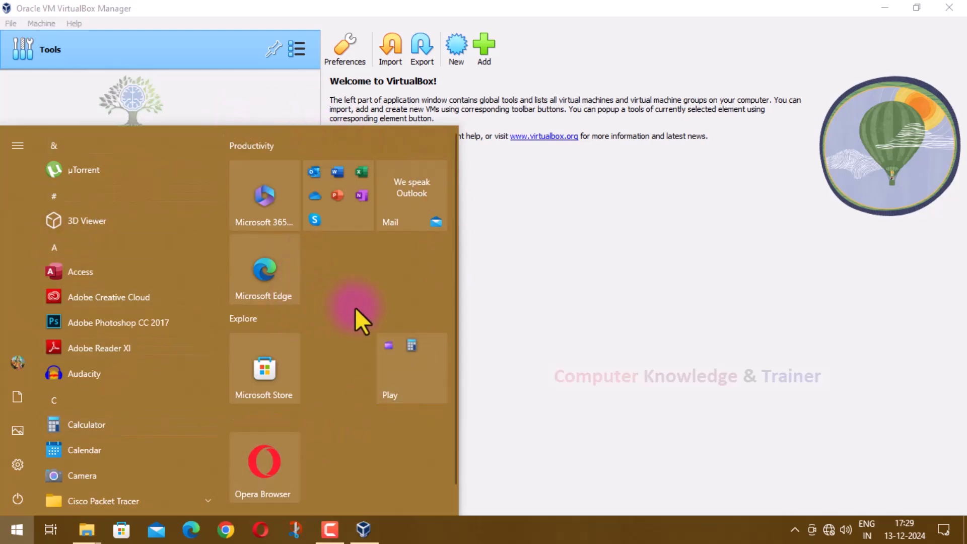
click(632, 235)
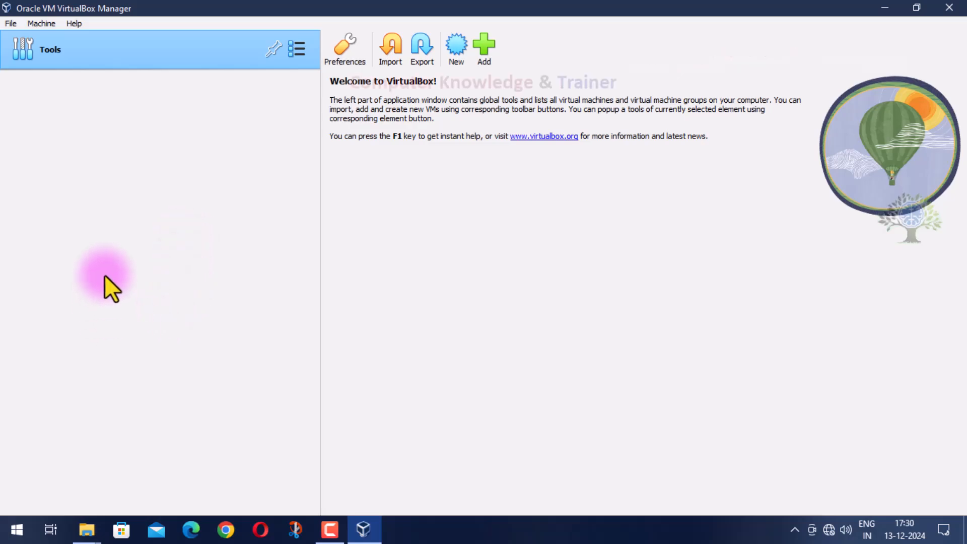
Step: Start creating a new virtual machine and open the folder chooser for its location, cancelling without picking a folder
click(459, 50)
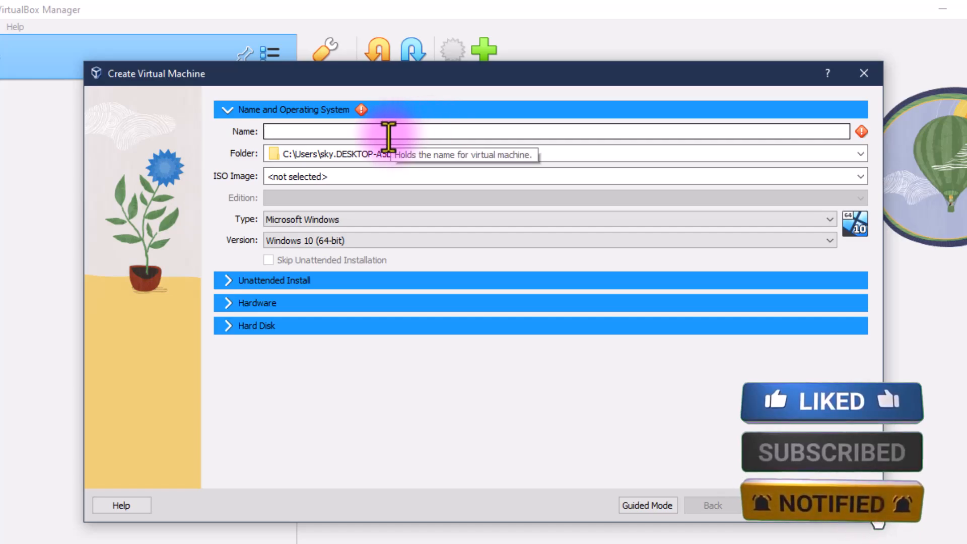
click(861, 153)
click(648, 179)
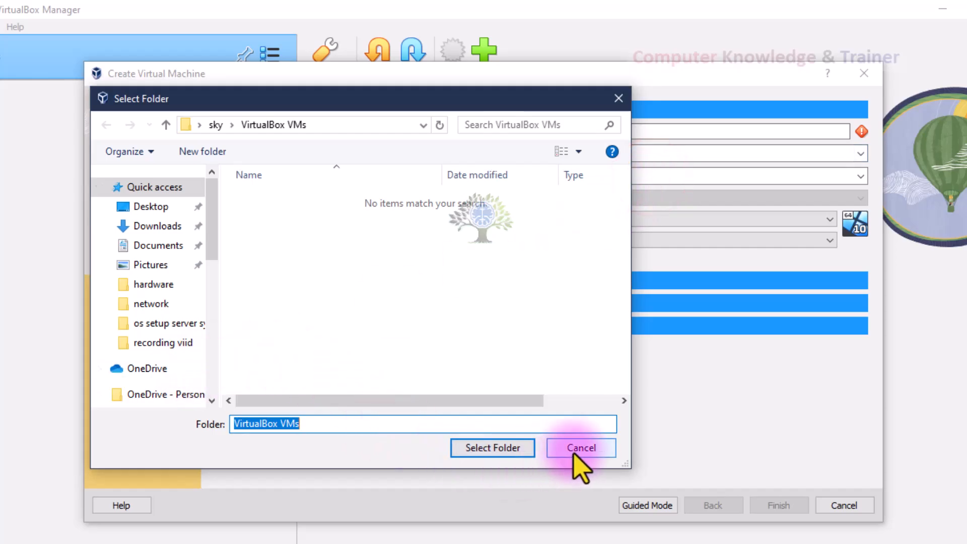
click(573, 450)
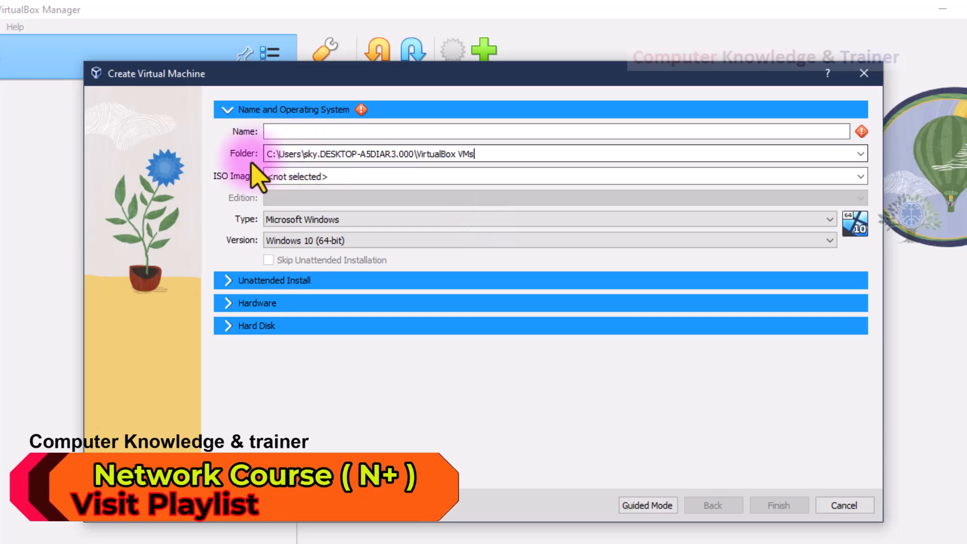
Step: Highlight the VirtualBox VMs part of the new machine's folder path
click(270, 157)
click(267, 156)
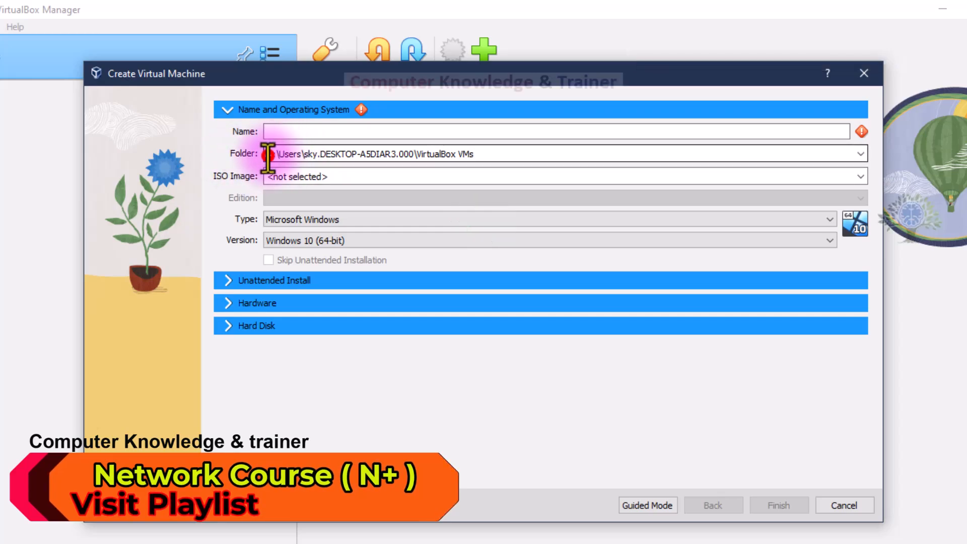
drag(359, 153, 469, 154)
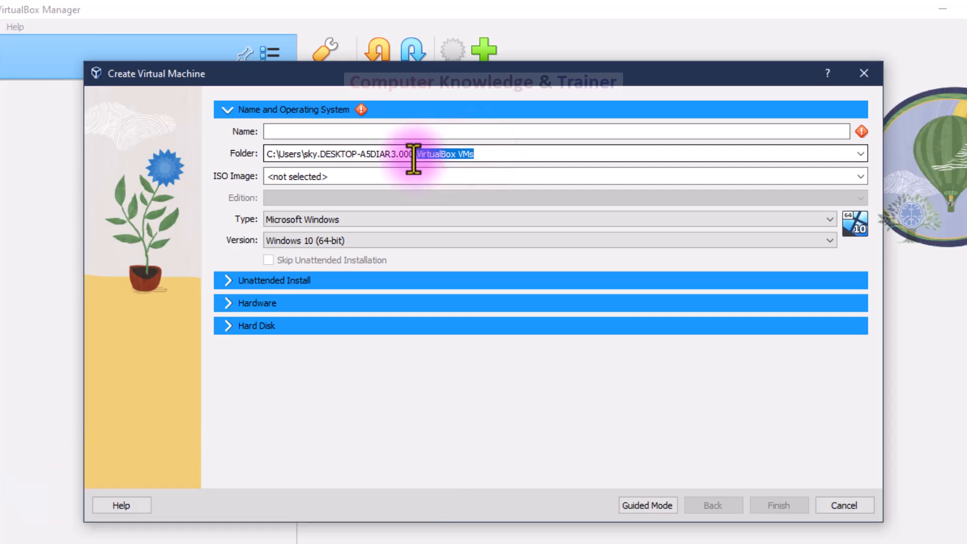
Step: Review the ISO image field and the available operating system types and versions, keeping the current selections
click(271, 177)
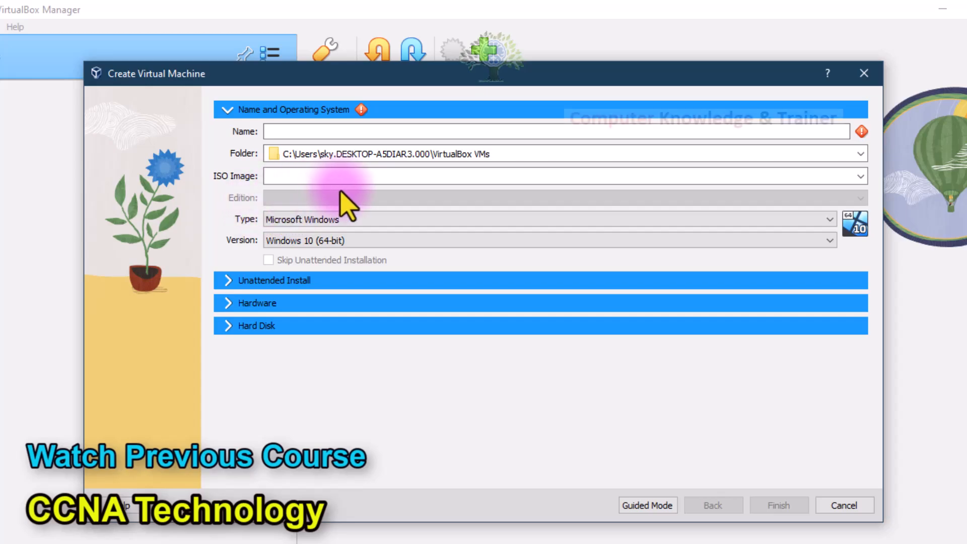
click(481, 221)
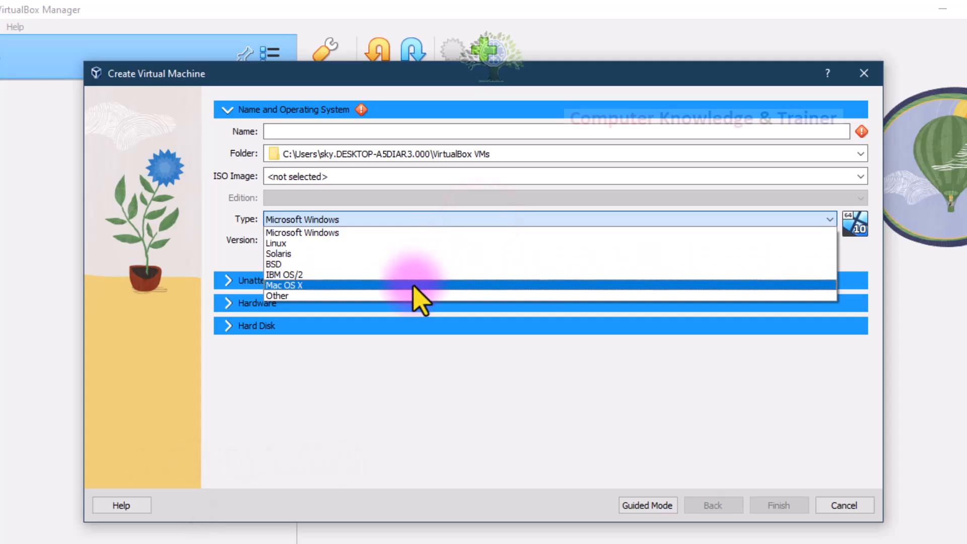
click(216, 218)
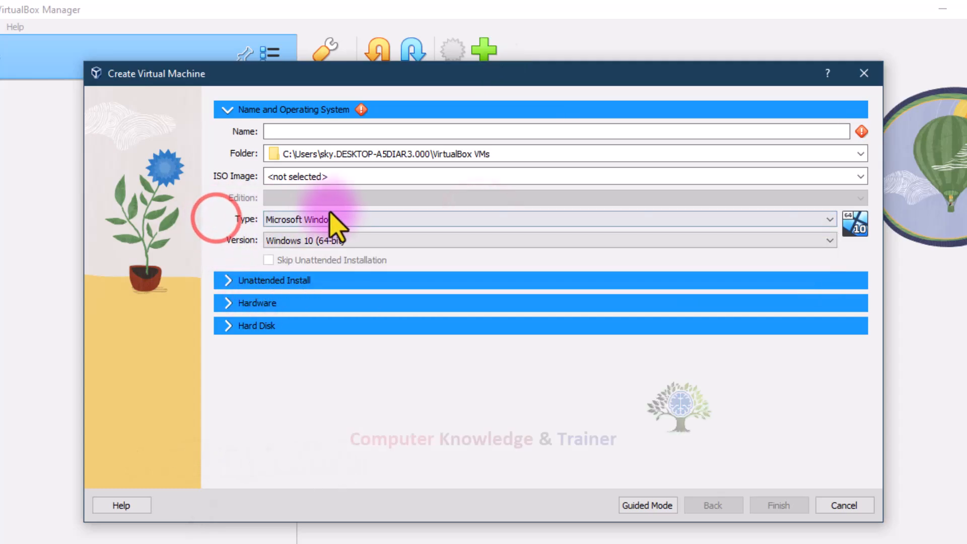
click(377, 248)
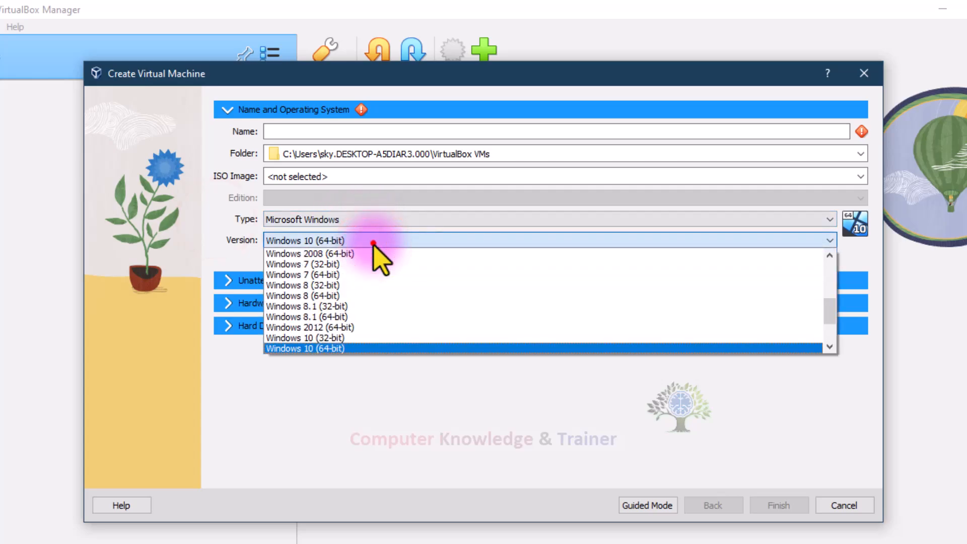
click(373, 244)
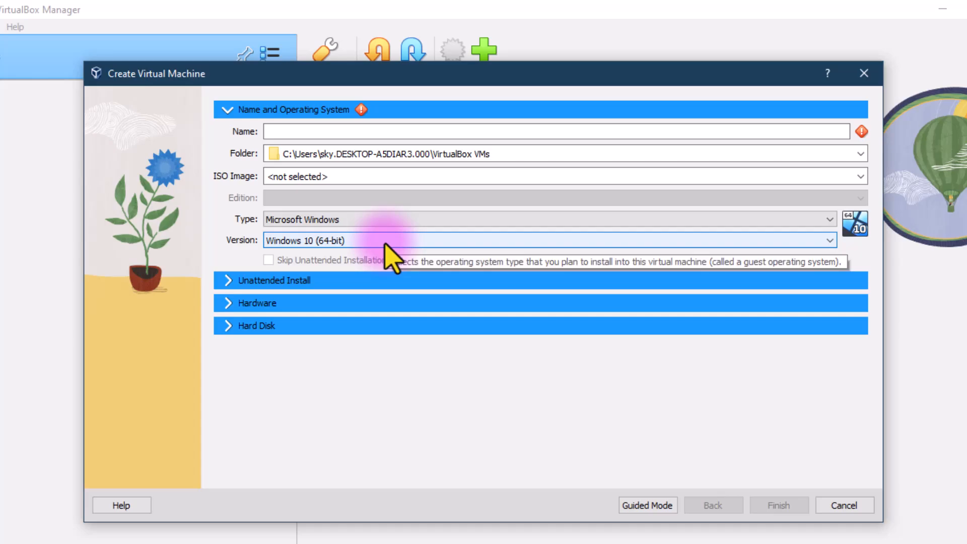
Step: Switch the operating system type to Mac OS X and back to Microsoft Windows, and review the Windows versions offered
click(374, 223)
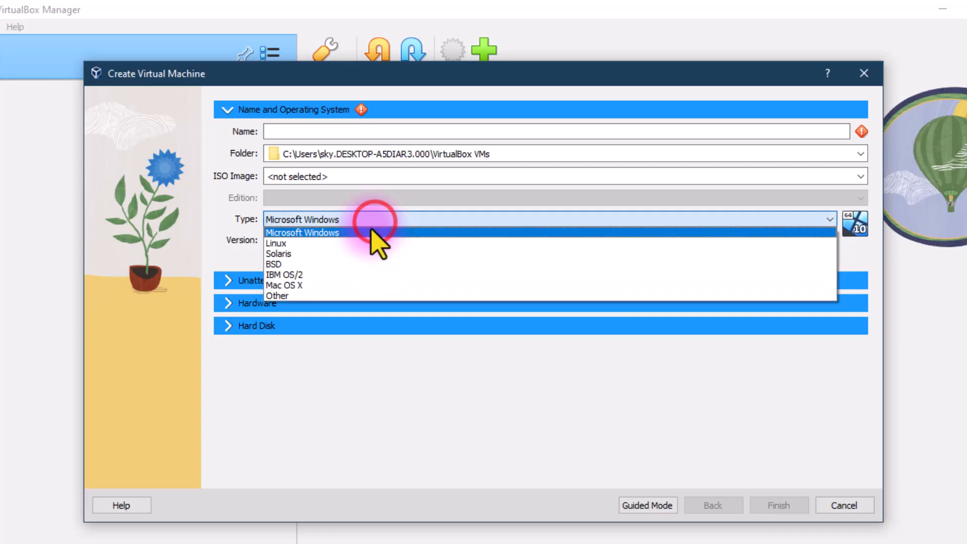
click(347, 285)
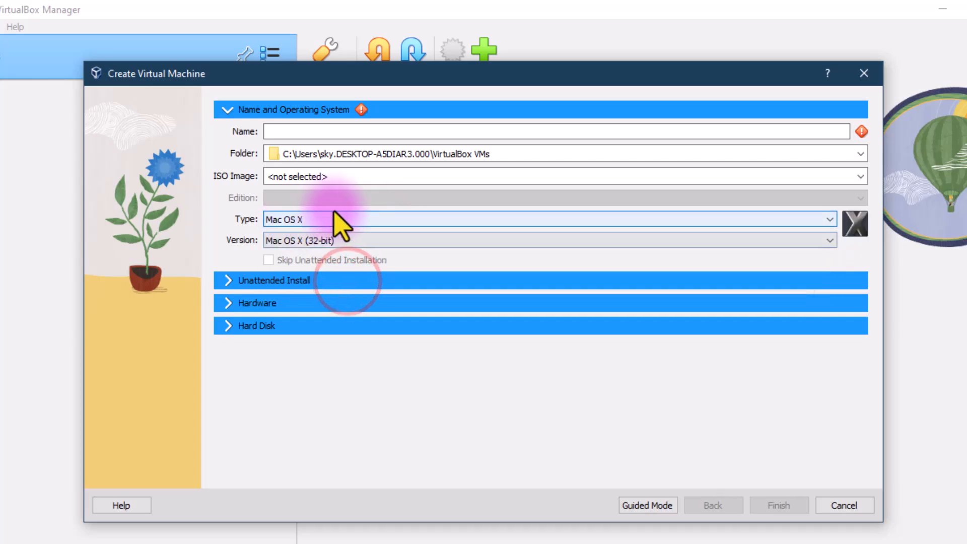
click(327, 222)
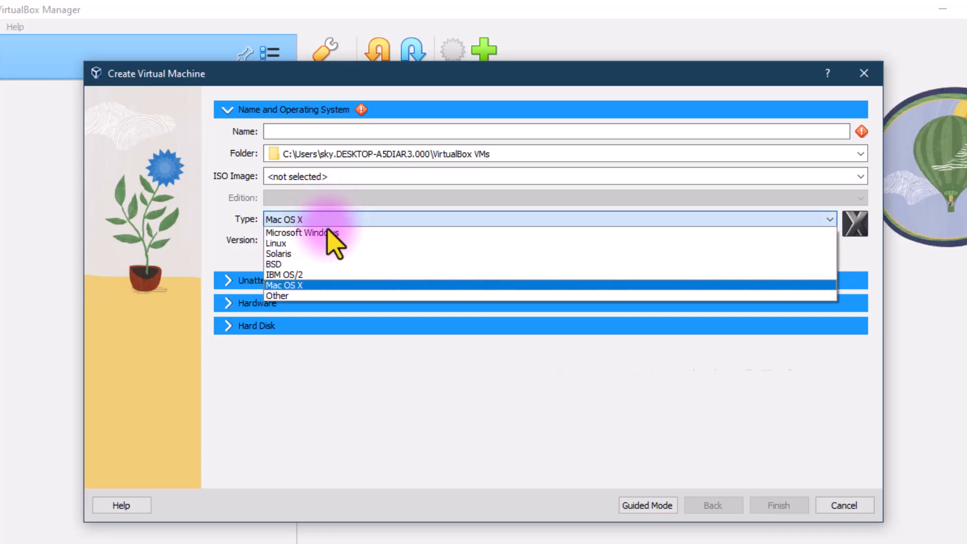
click(328, 232)
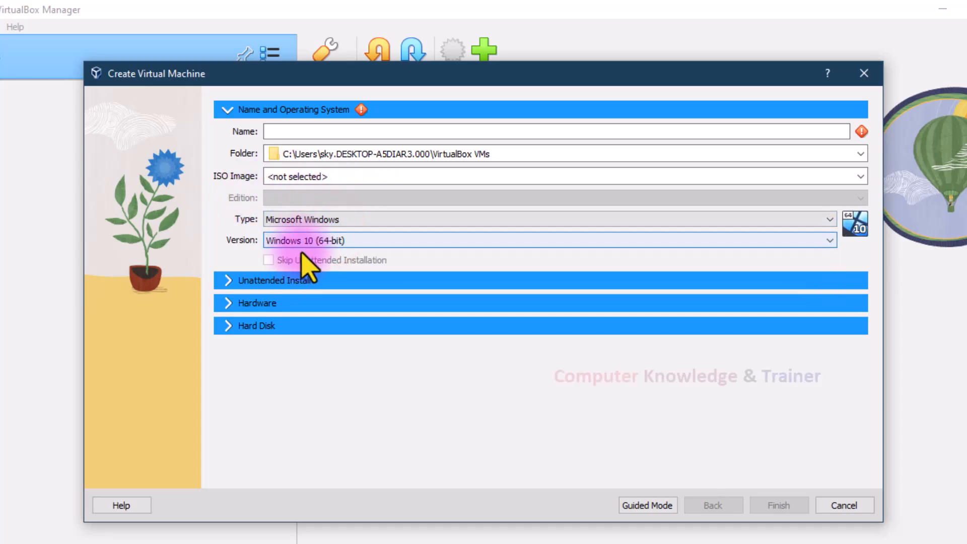
click(316, 241)
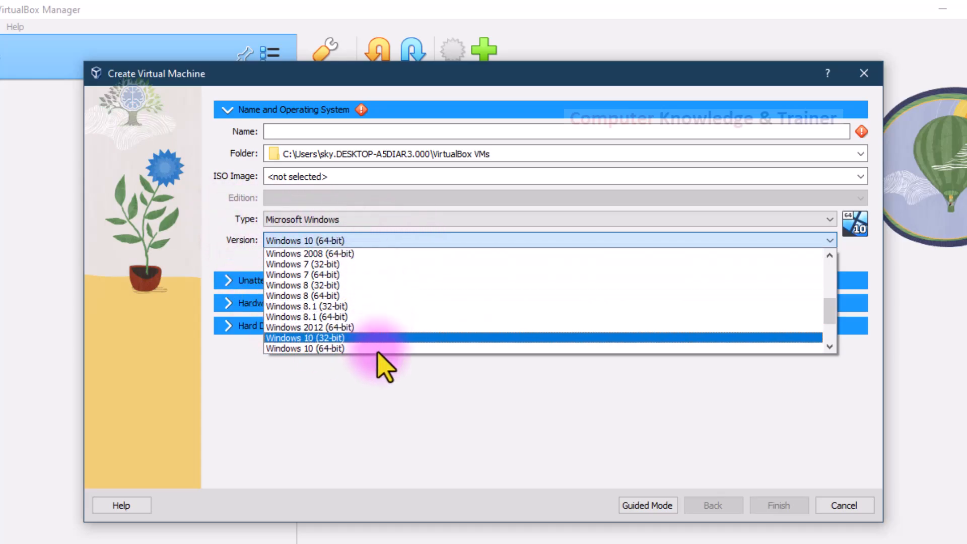
click(217, 222)
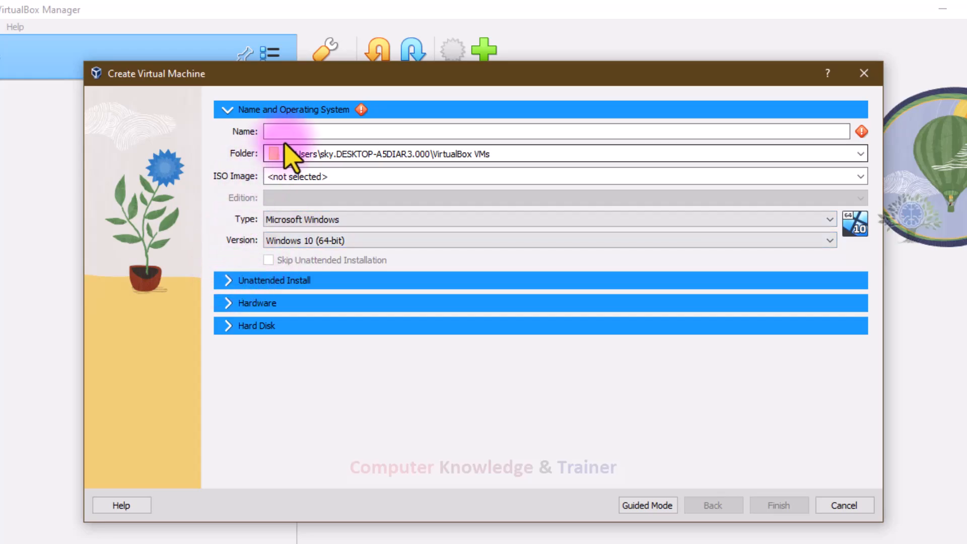
Step: Name the virtual machine server1 2008 r2 and set its version to Windows 2008 (64-bit)
click(299, 131)
text(server)
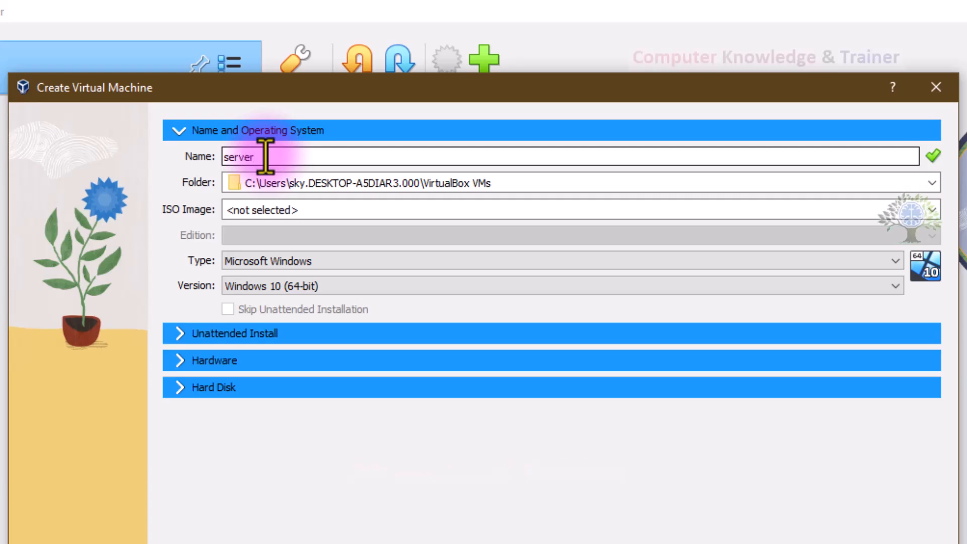
text(1)
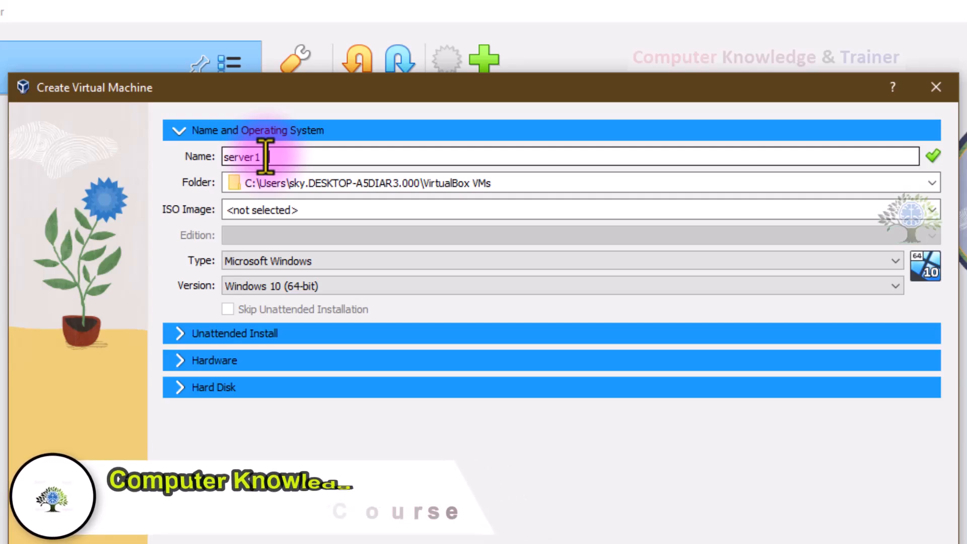
text(0008)
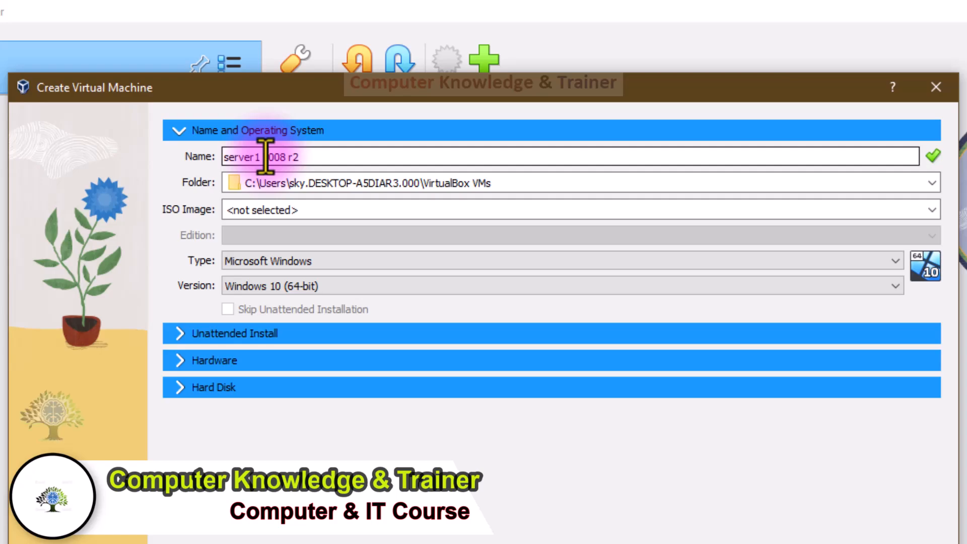
click(305, 155)
key(ctrl+a)
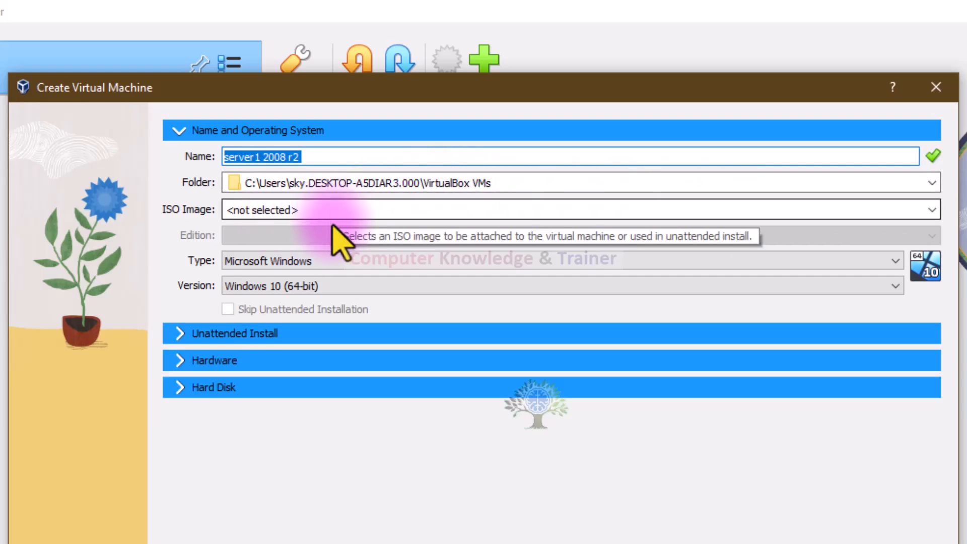
click(315, 285)
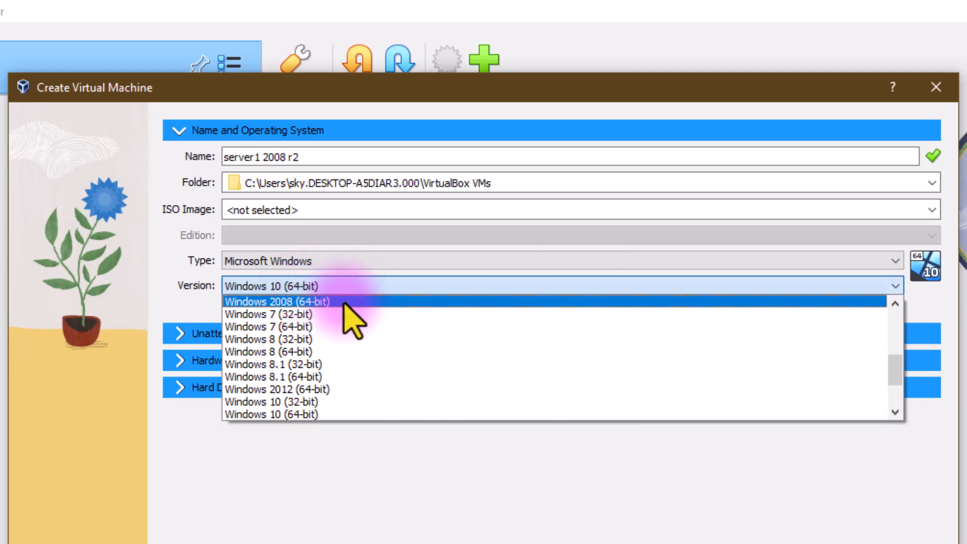
click(344, 301)
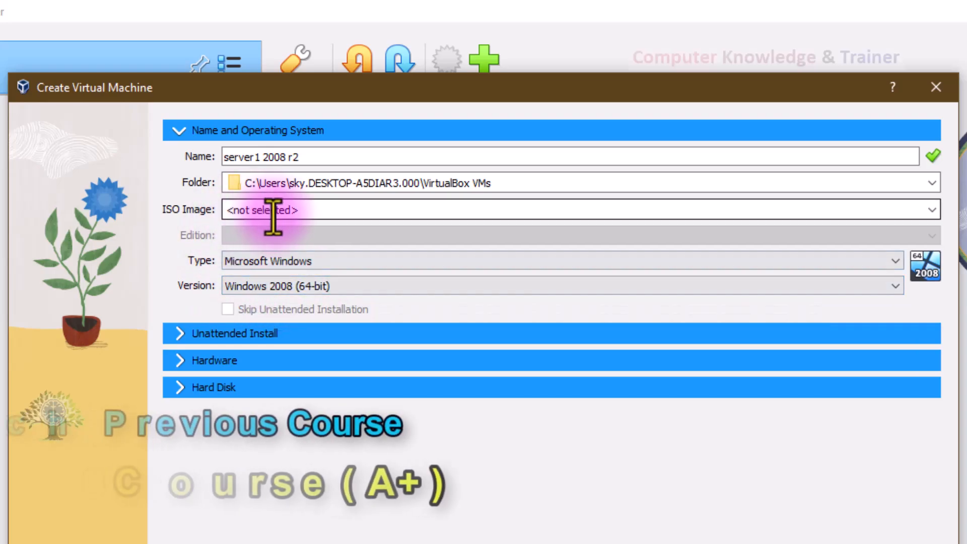
Step: View the Unattended Install settings and return to the Name and Operating System section
click(180, 333)
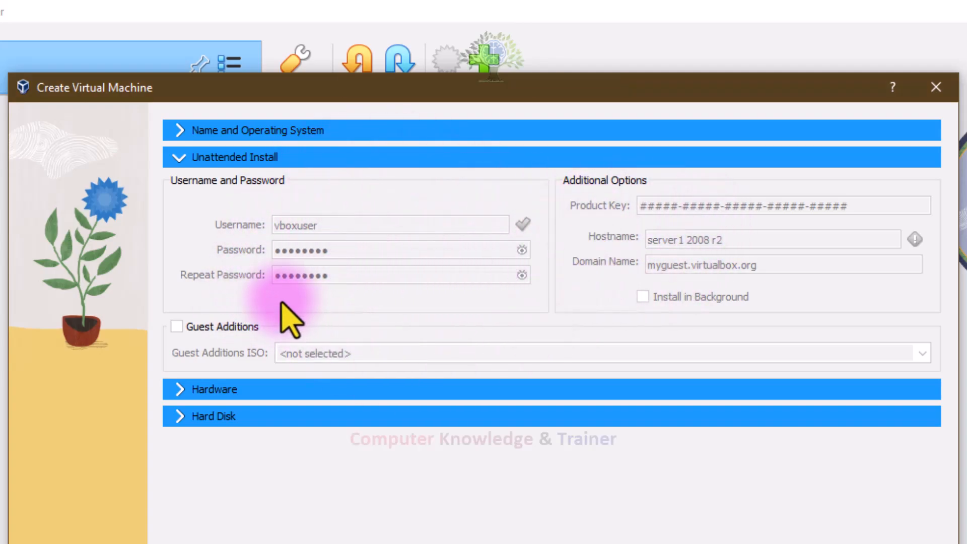
click(179, 157)
click(181, 132)
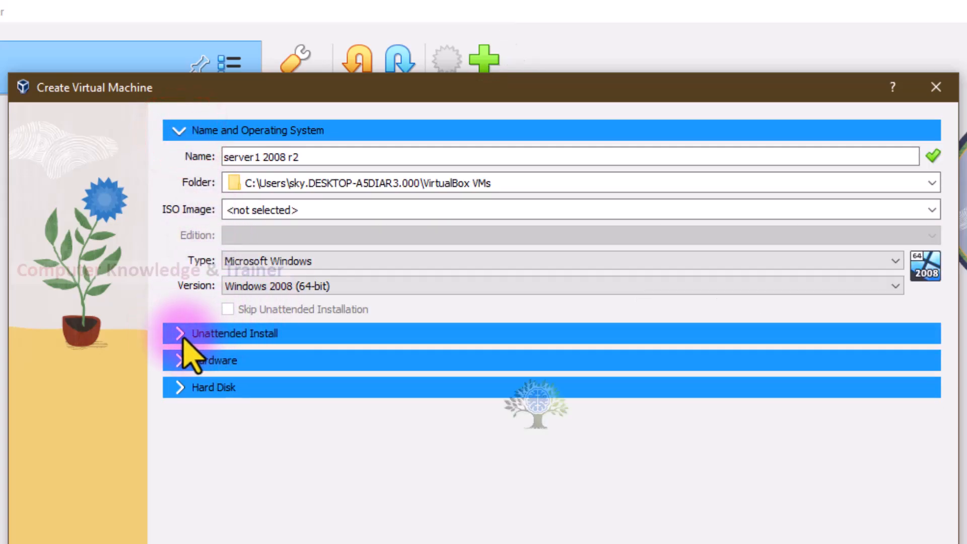
Step: Attach the WIndow Server 2008 r2 file from the OS ISO DATA folder as the virtual machine's ISO image
click(932, 209)
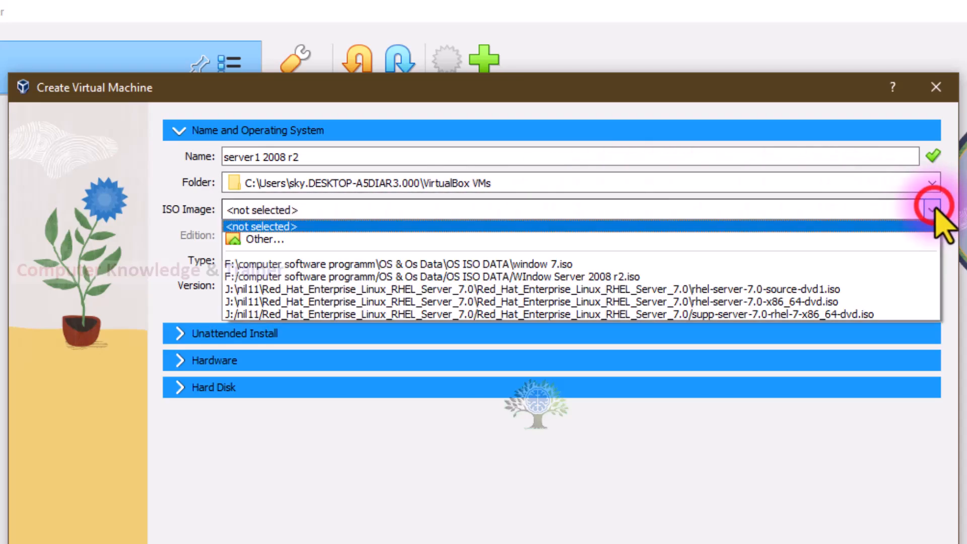
click(554, 241)
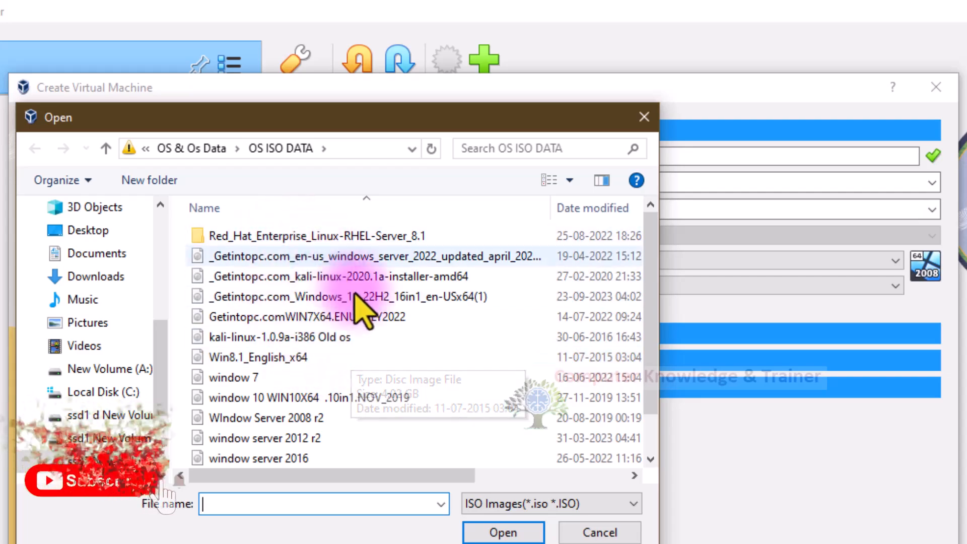
scroll(296, 388, down, 1)
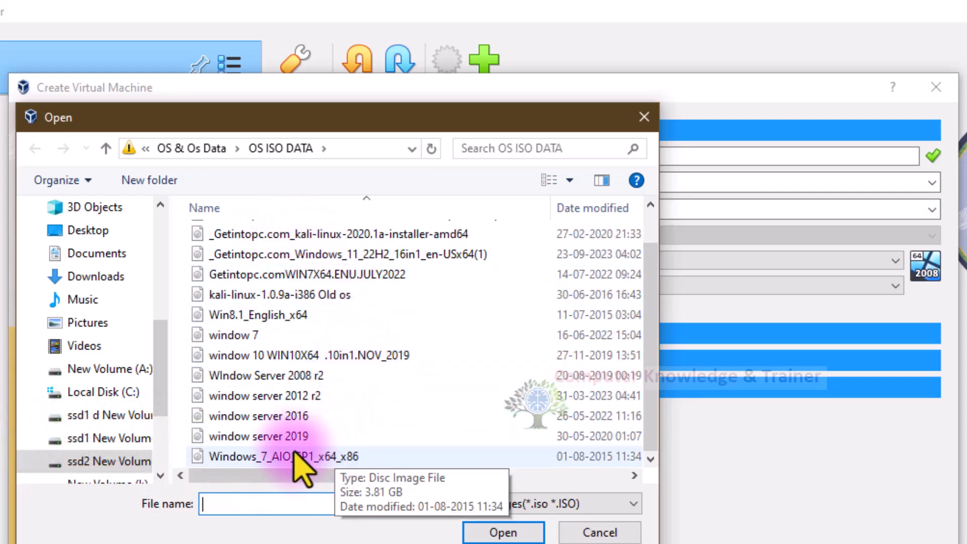
click(340, 375)
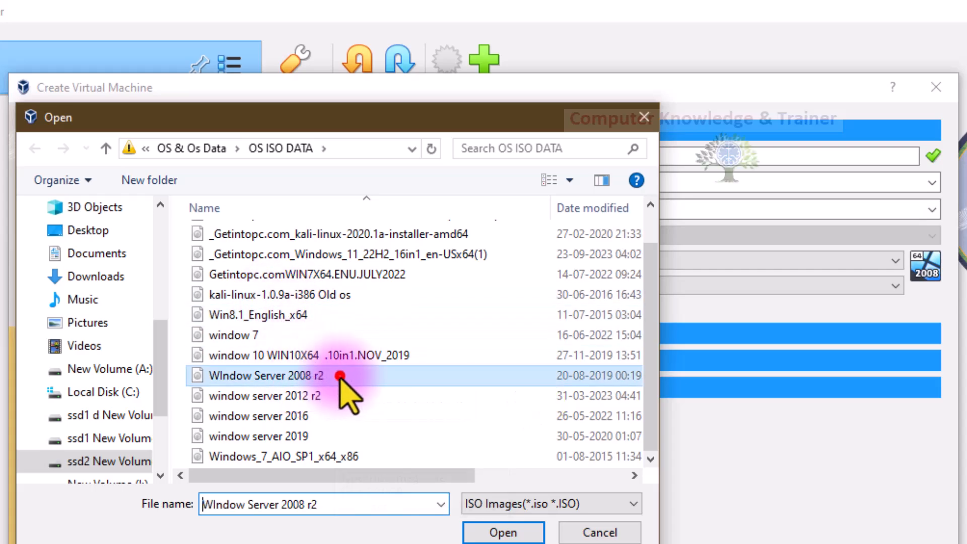
double_click(340, 375)
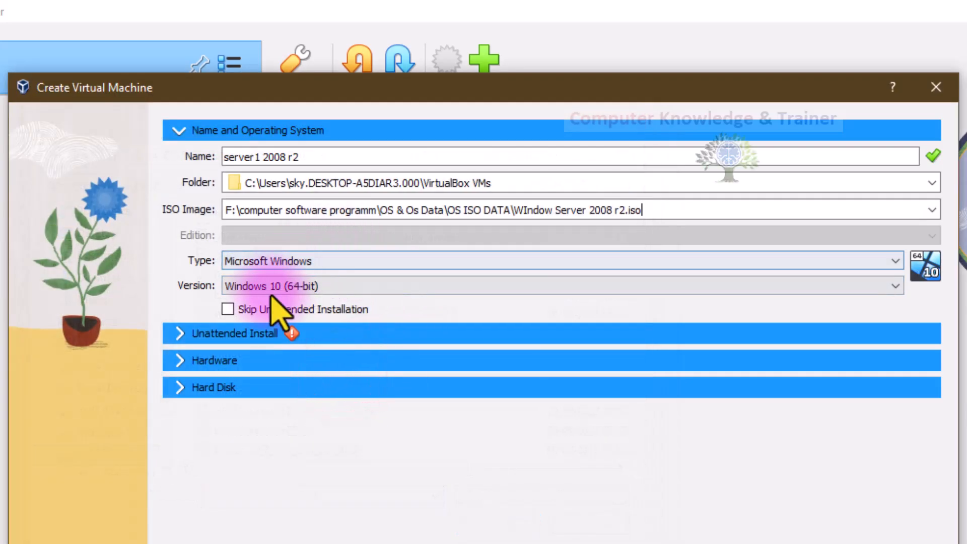
Step: Examine the Unattended Install username, password and product key fields, and switch Guest Additions on and off again
click(182, 333)
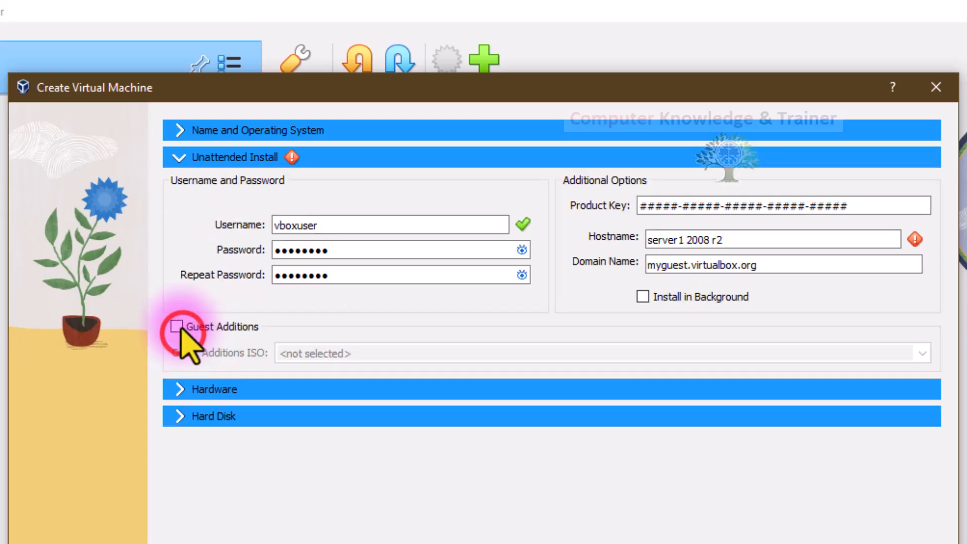
click(329, 225)
drag(262, 250, 255, 238)
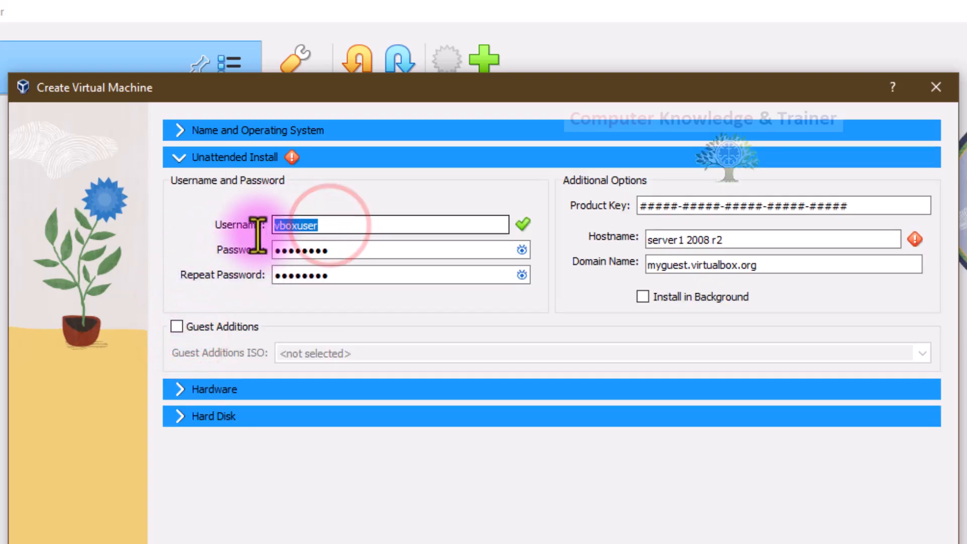
drag(331, 256, 277, 264)
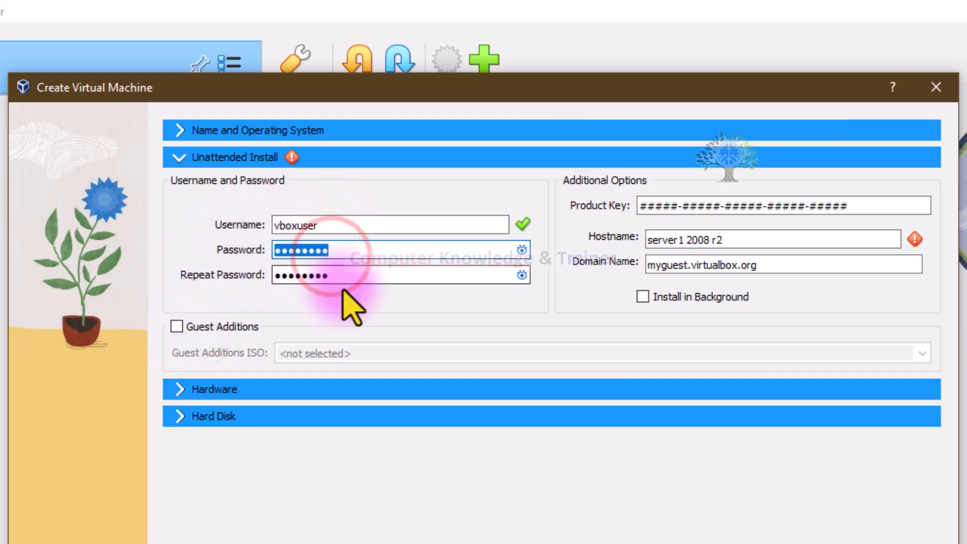
drag(335, 277, 280, 274)
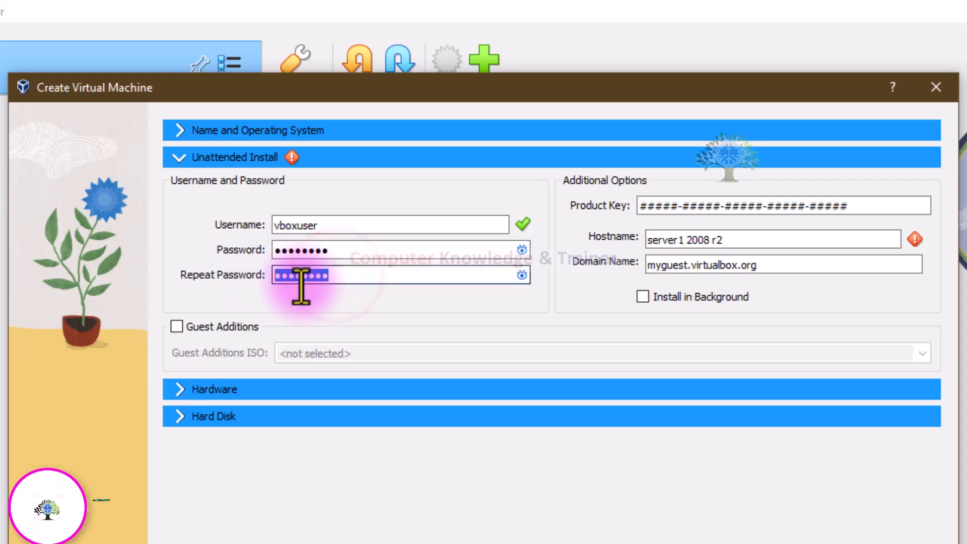
click(689, 205)
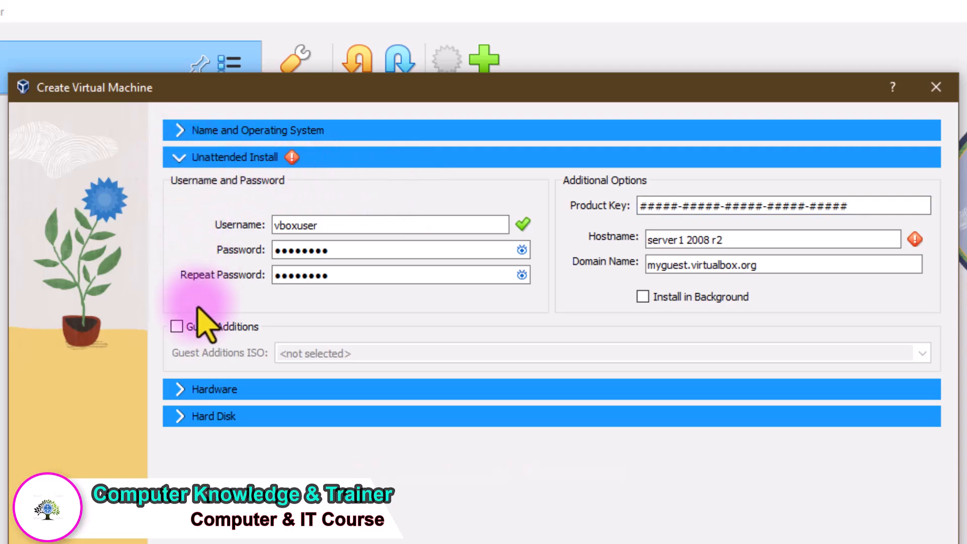
click(177, 327)
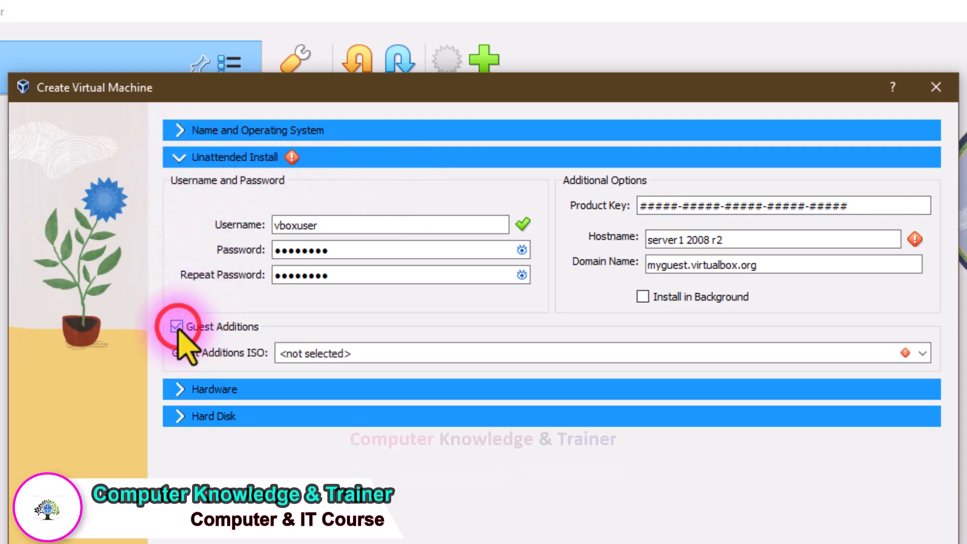
click(176, 327)
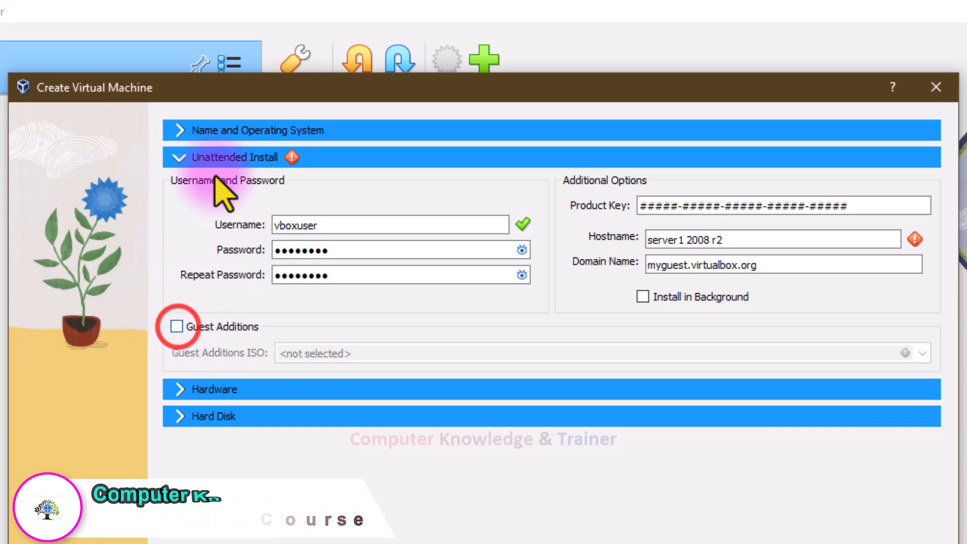
Step: Enable Skip Unattended Installation under Name and Operating System, and reopen the ISO file chooser, cancelling without picking another file
click(175, 130)
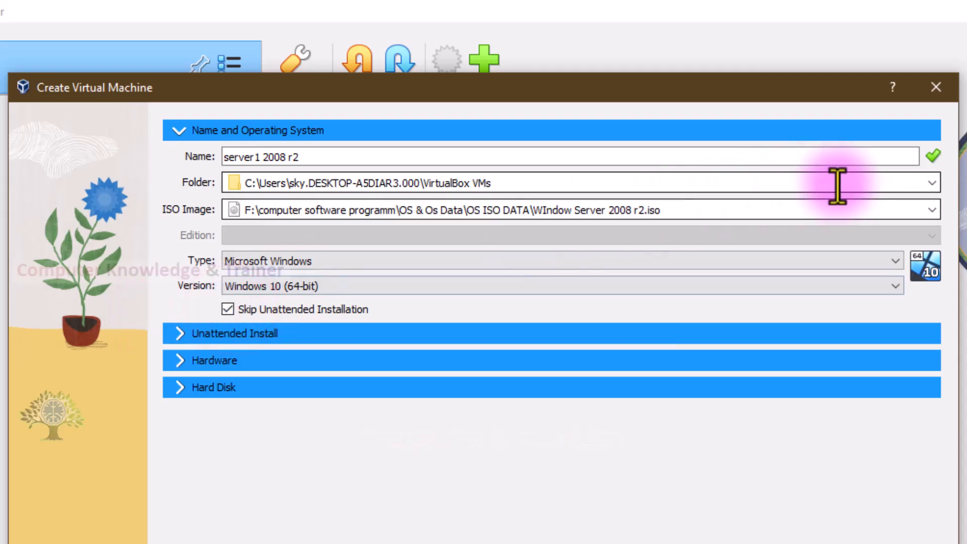
click(926, 208)
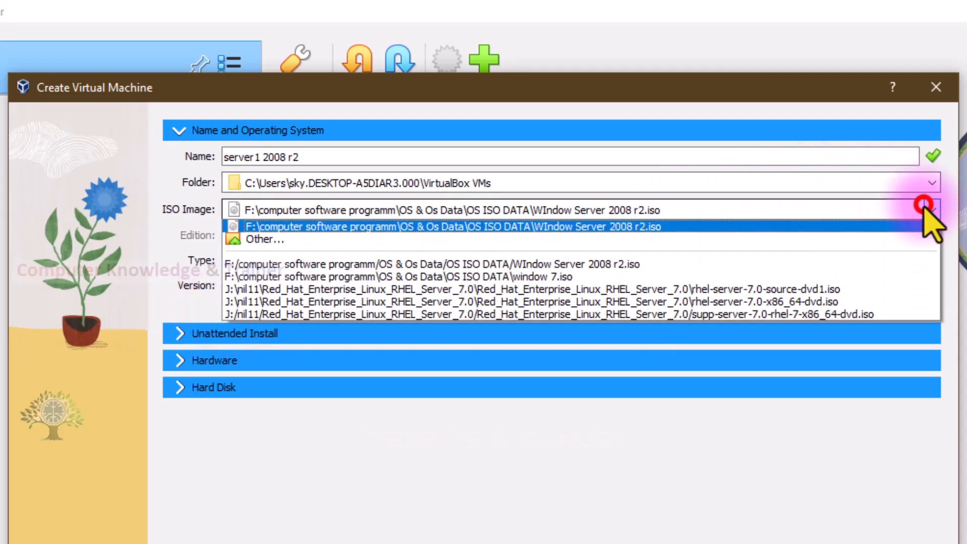
click(874, 234)
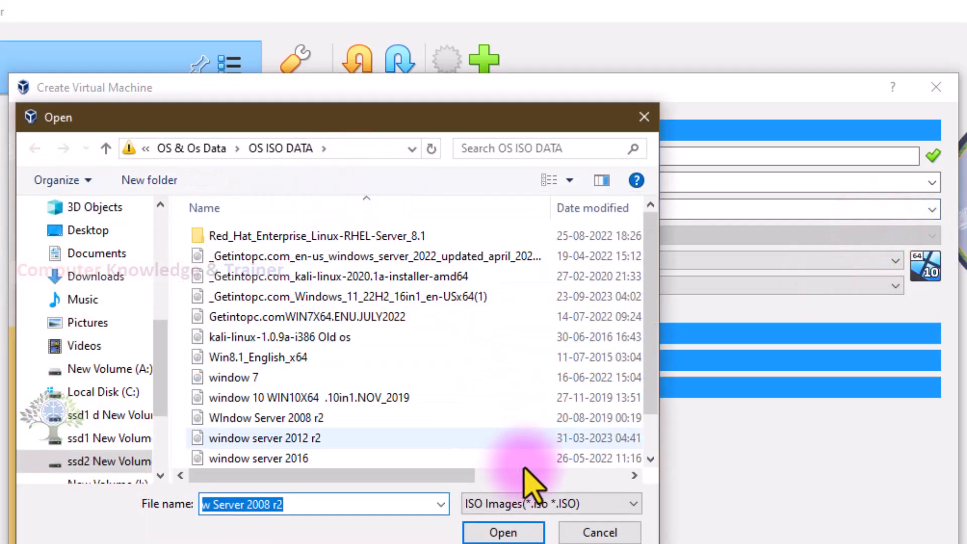
click(572, 531)
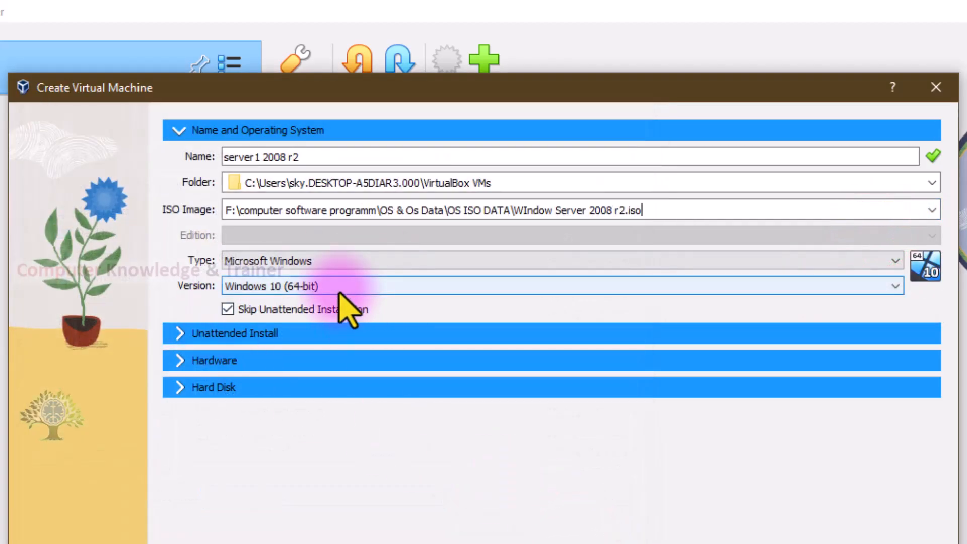
Step: Clear the ISO image path so that no installation image is attached to the new virtual machine
click(657, 208)
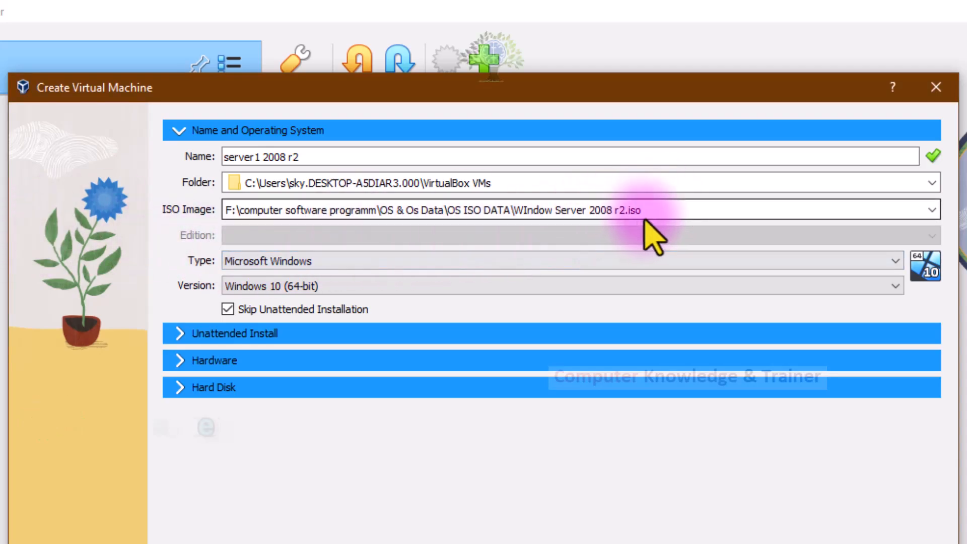
drag(648, 211, 422, 204)
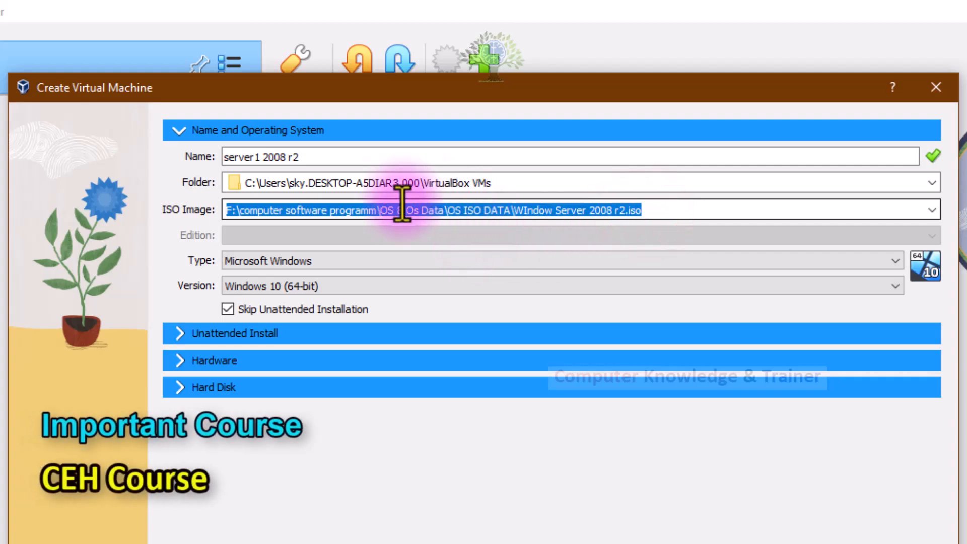
key(BackSpace)
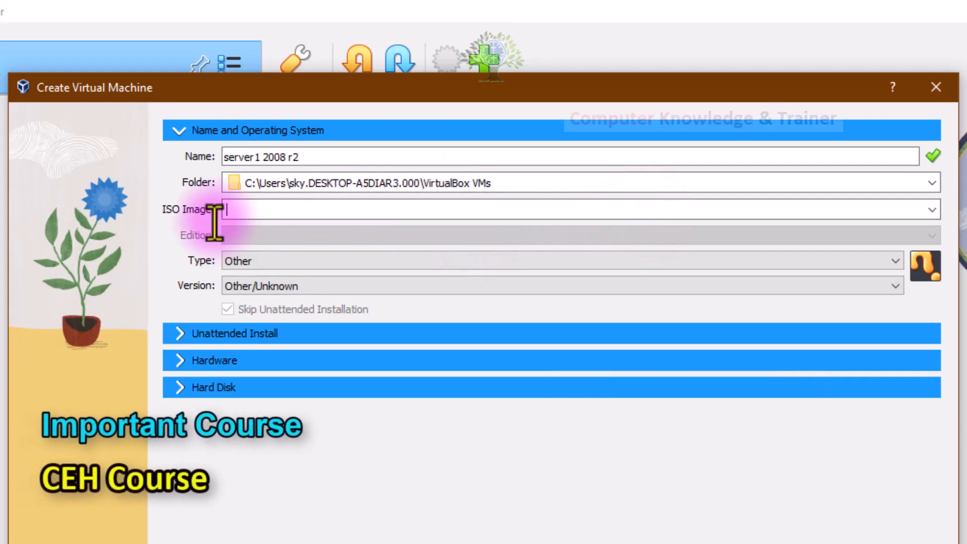
Step: Set the operating system type to Microsoft Windows and the version to Windows 2008 (64-bit)
click(254, 260)
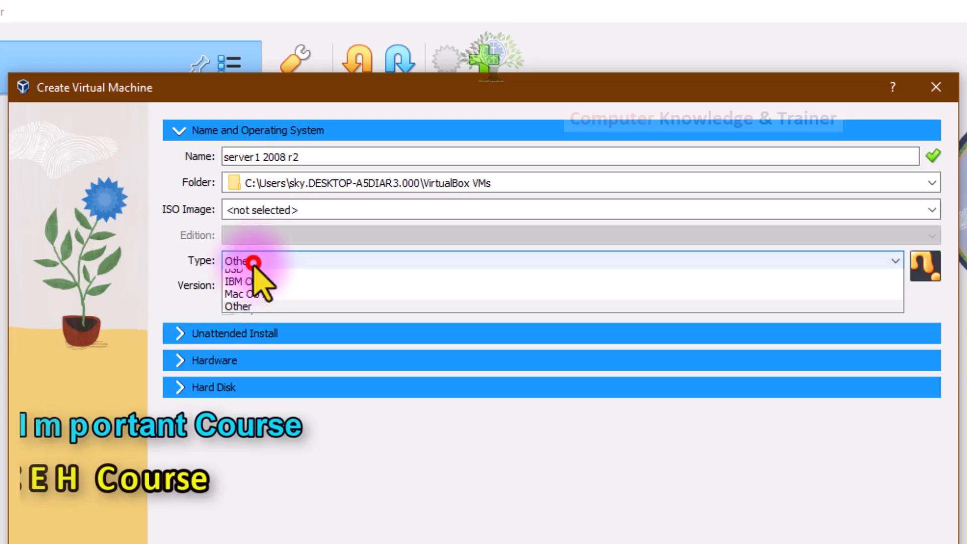
click(259, 276)
click(256, 285)
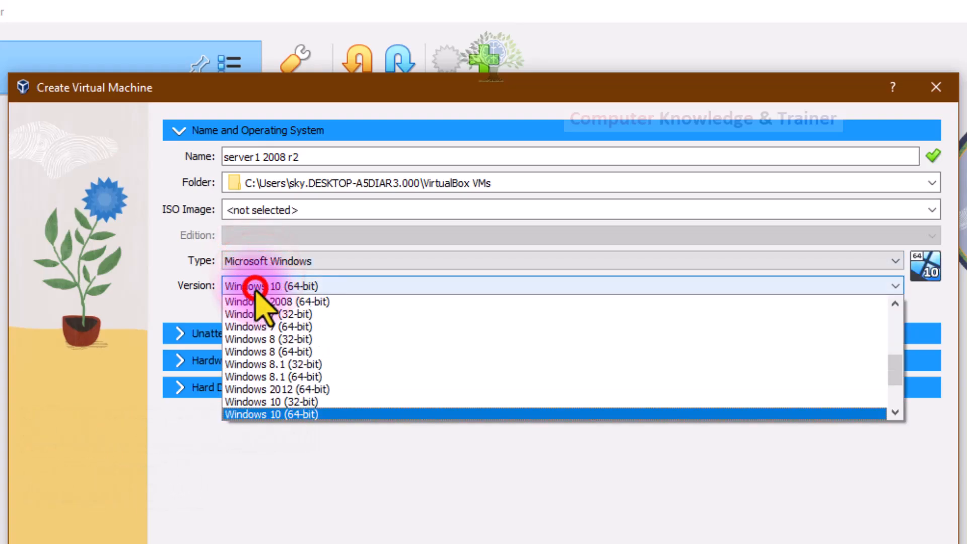
click(254, 302)
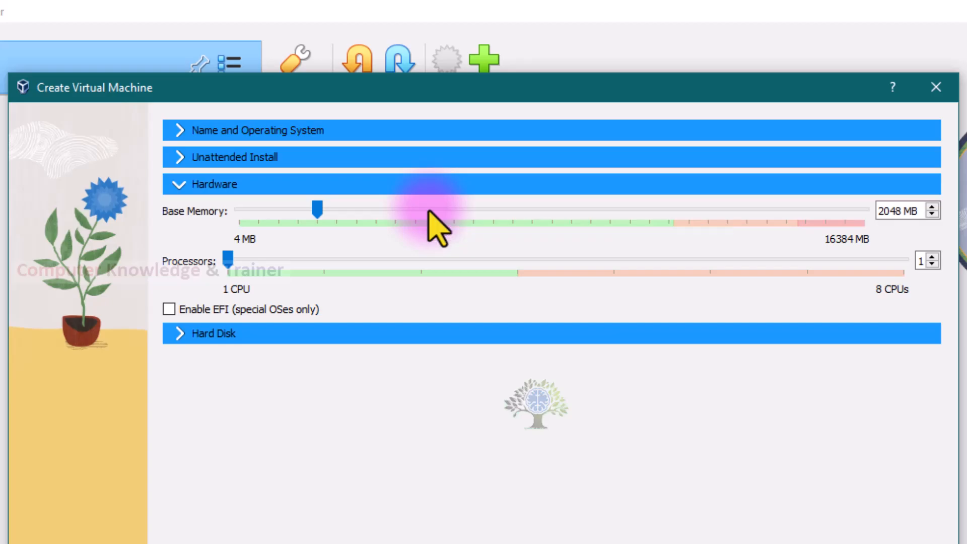
Step: Set the base memory to 4096 MB and the processors to 4, and open the Hard Disk section
click(426, 208)
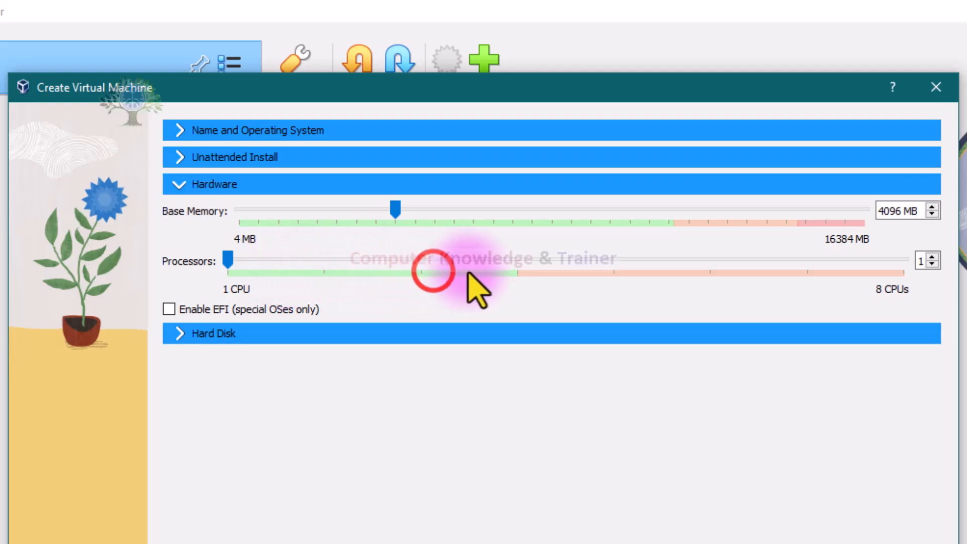
click(405, 262)
click(438, 262)
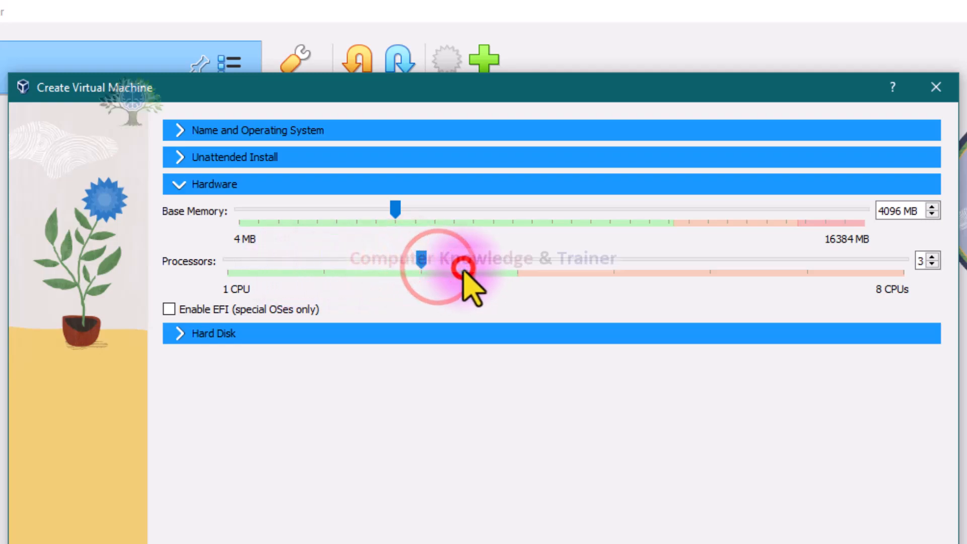
click(491, 263)
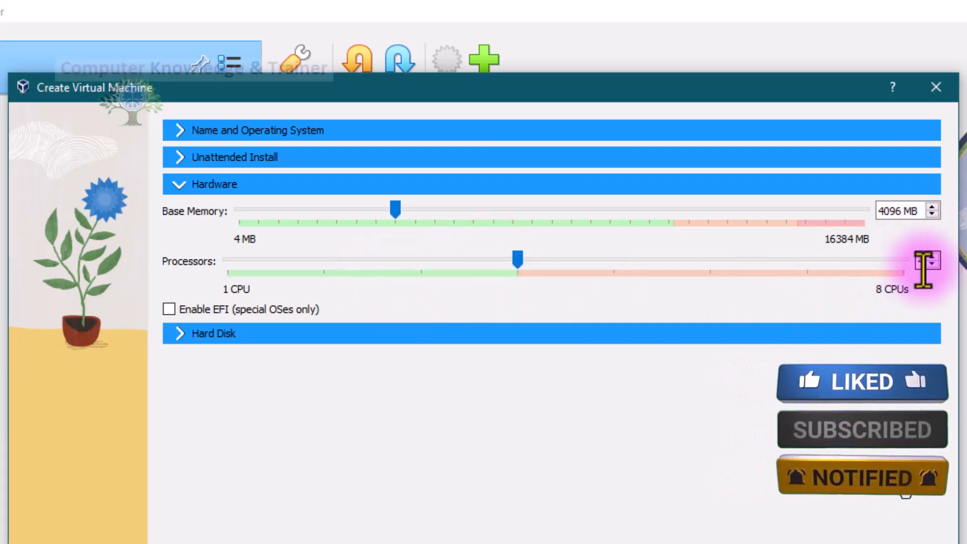
click(180, 333)
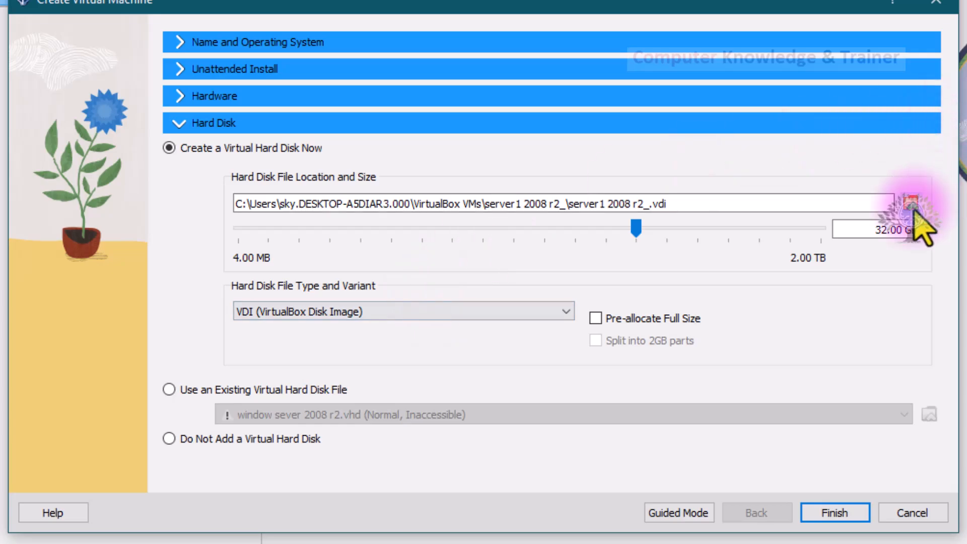
click(912, 205)
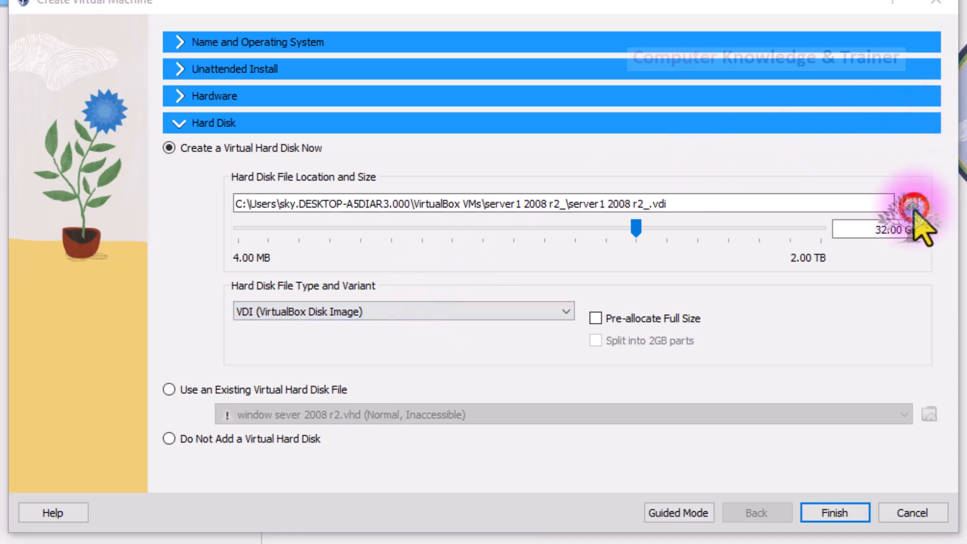
scroll(96, 206, down, 2)
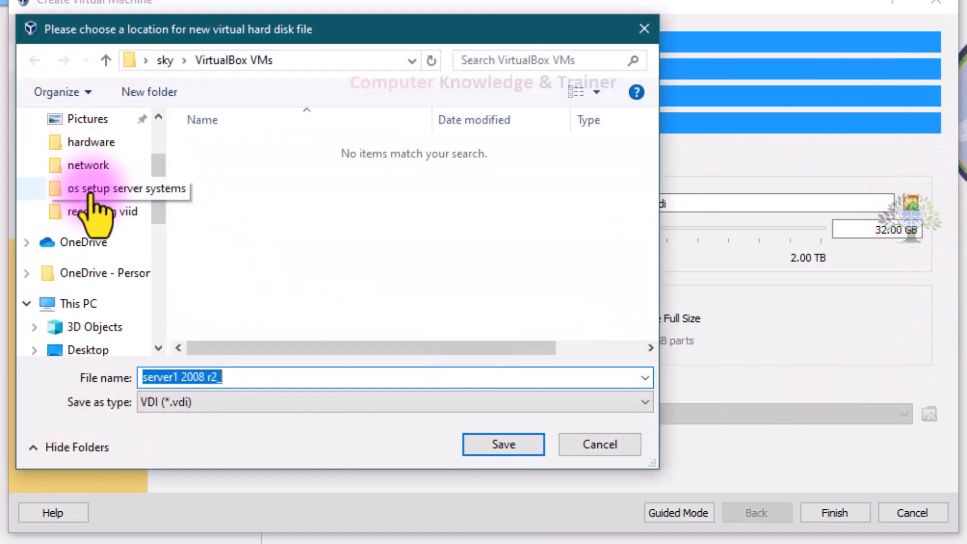
click(83, 303)
scroll(318, 251, down, 10)
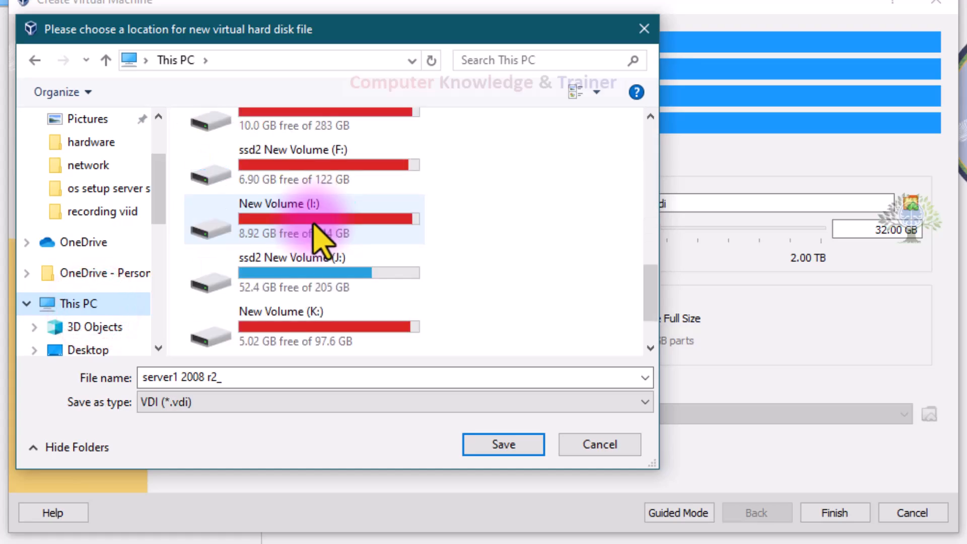
scroll(314, 225, down, 2)
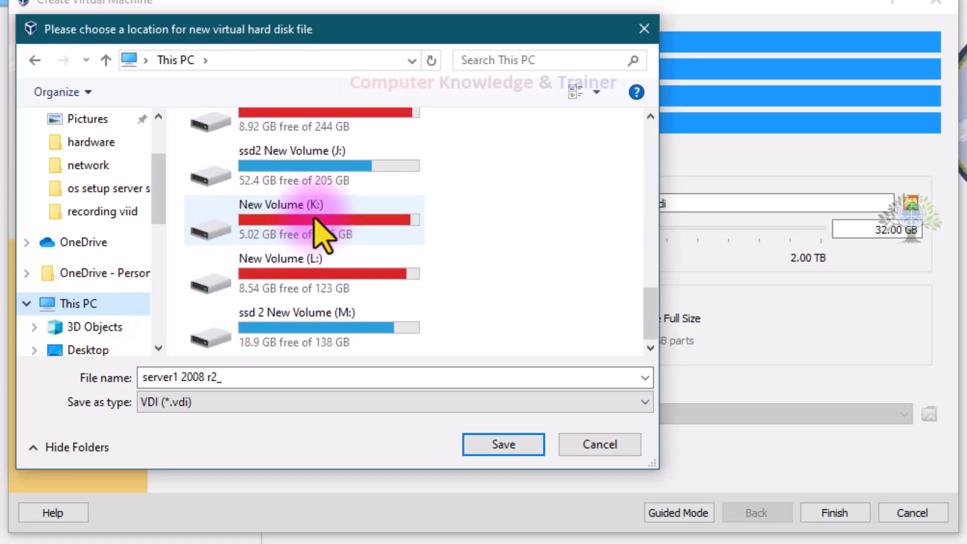
scroll(314, 220, up, 3)
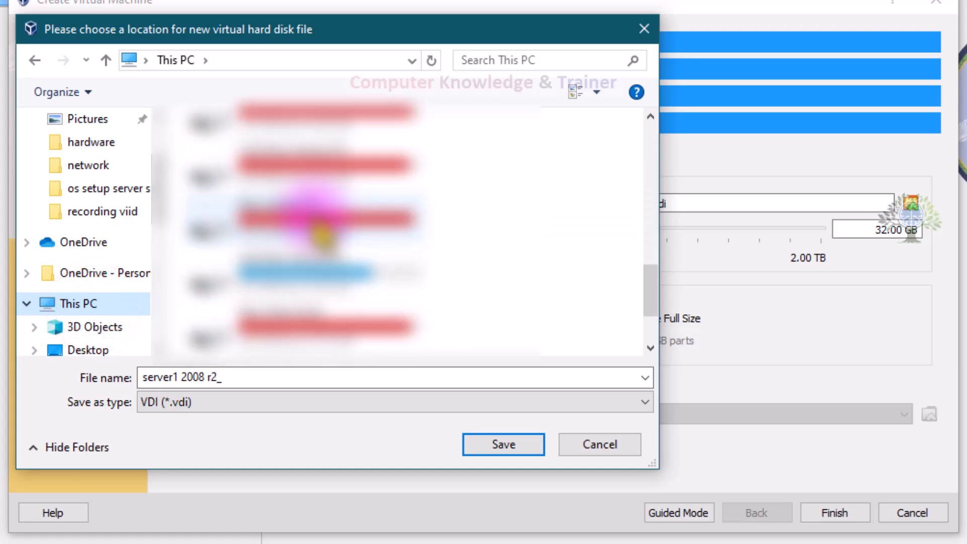
double_click(292, 280)
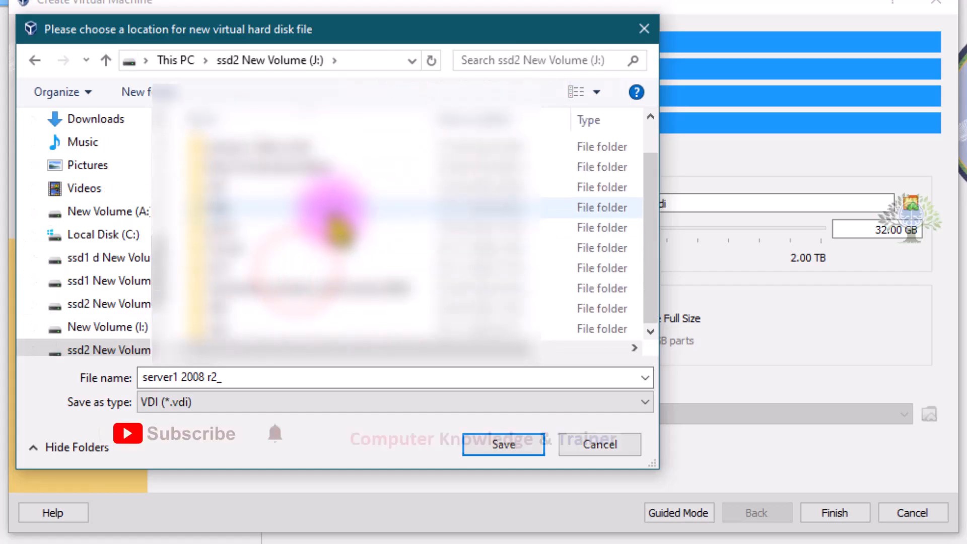
click(571, 446)
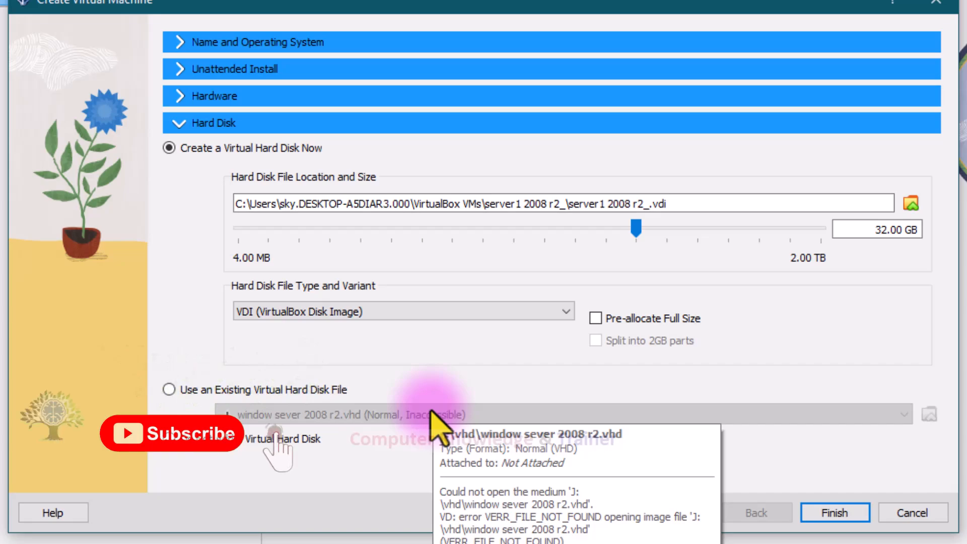
Step: Choose a new location for the virtual hard disk file, browsing to the vhd folder on ssd2 New Volume (J:)
click(913, 203)
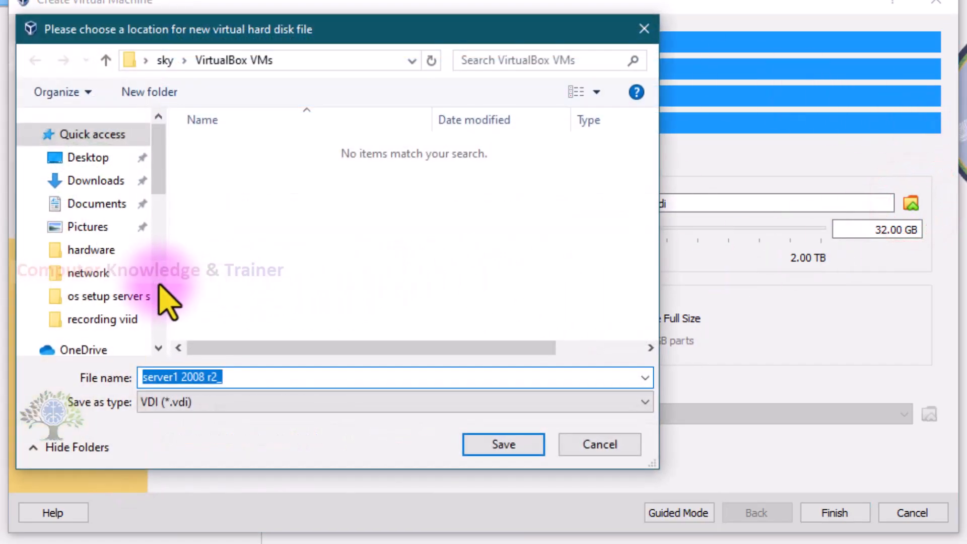
scroll(130, 294, down, 6)
scroll(130, 297, down, 2)
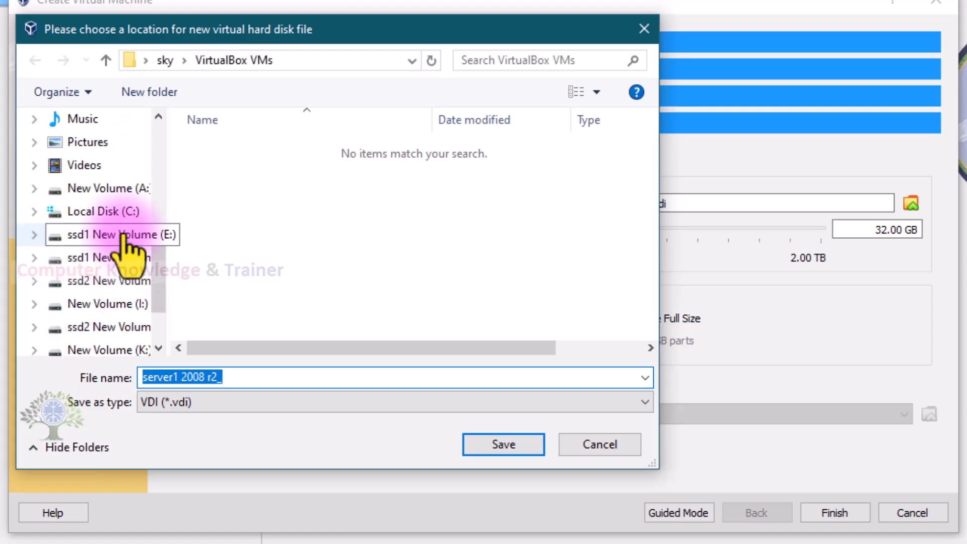
scroll(109, 202, up, 1)
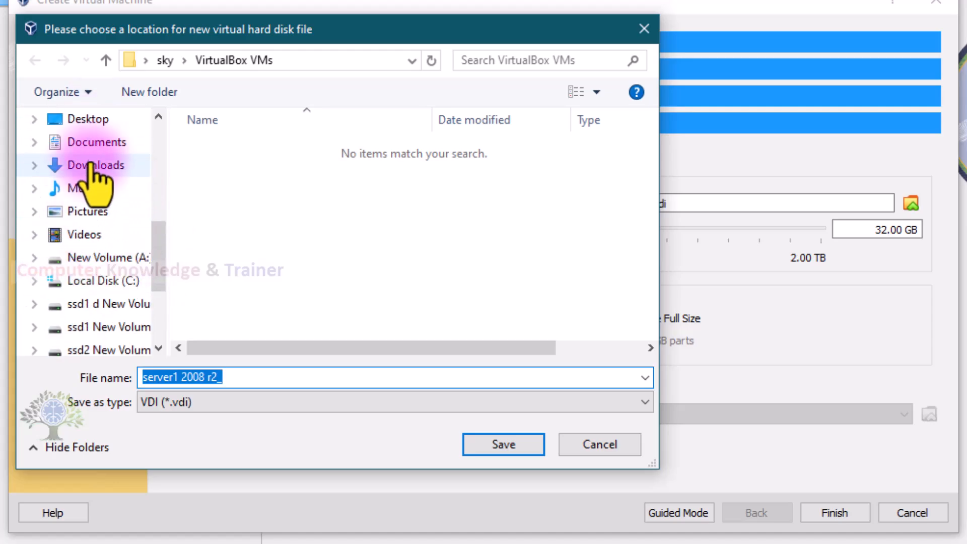
scroll(106, 181, up, 1)
scroll(95, 149, up, 1)
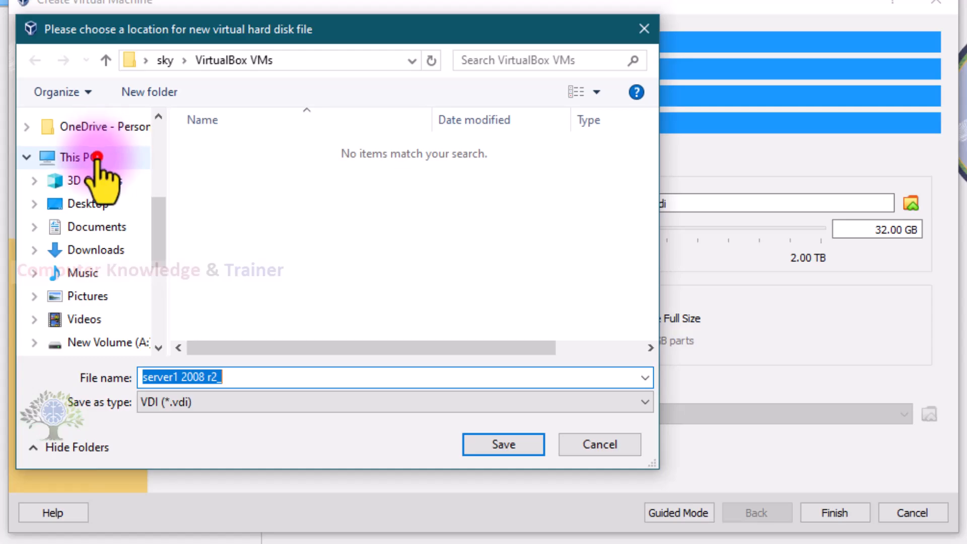
click(96, 157)
scroll(345, 238, down, 10)
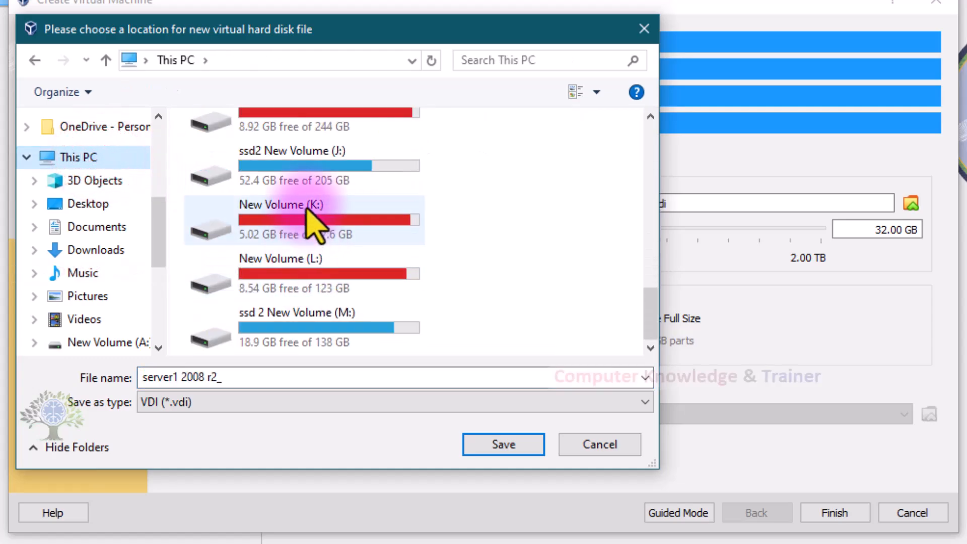
double_click(221, 160)
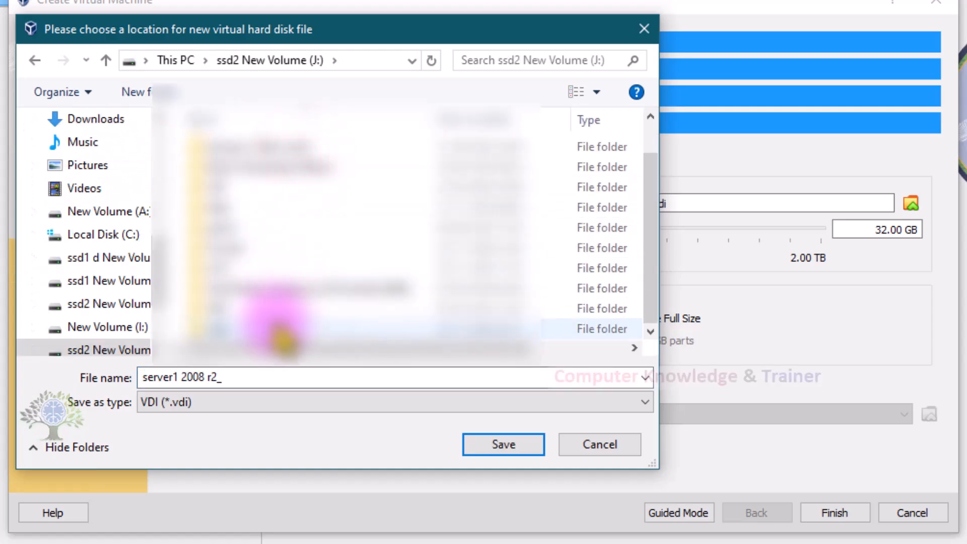
double_click(281, 331)
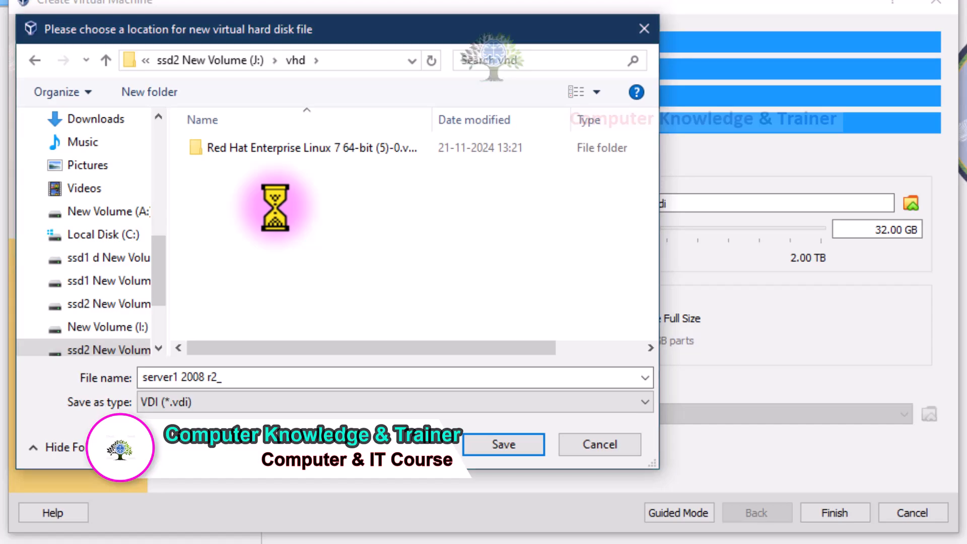
Step: Create a folder named server vritual hdd inside vhd and save the virtual hard disk file location there
right_click(275, 206)
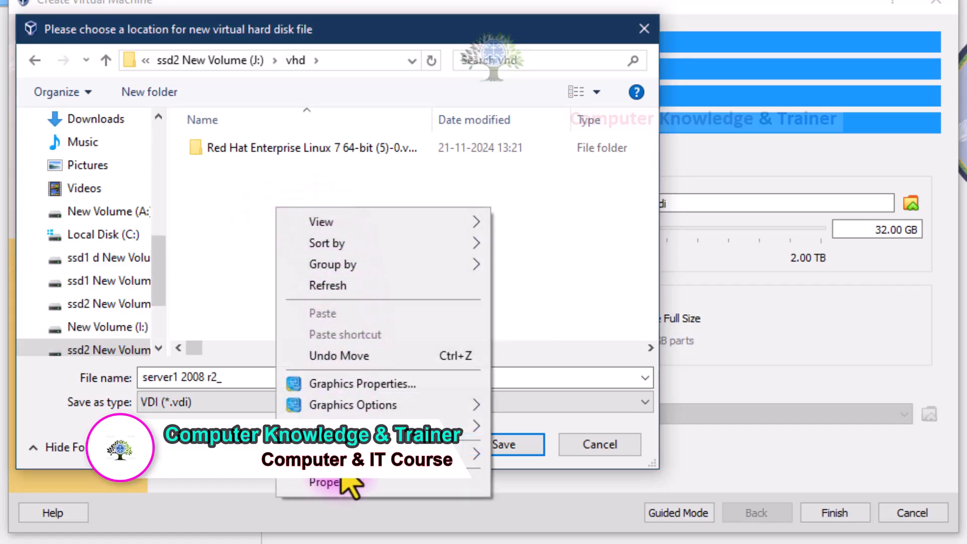
mouse_move(382, 453)
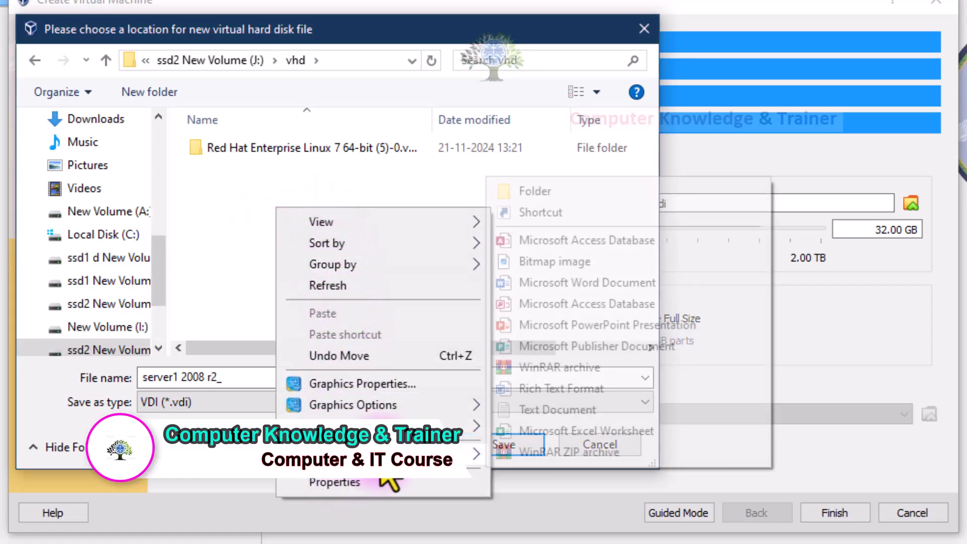
click(521, 197)
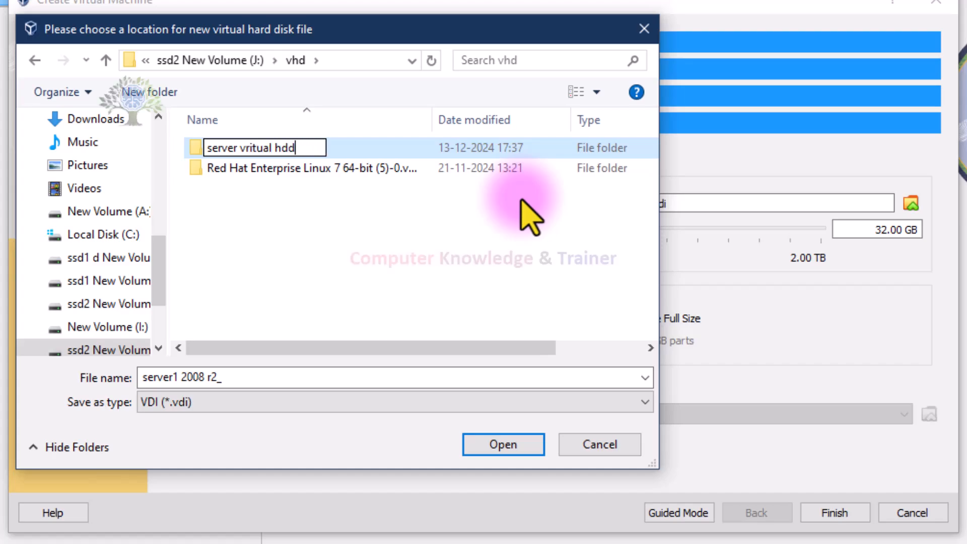
key(Return)
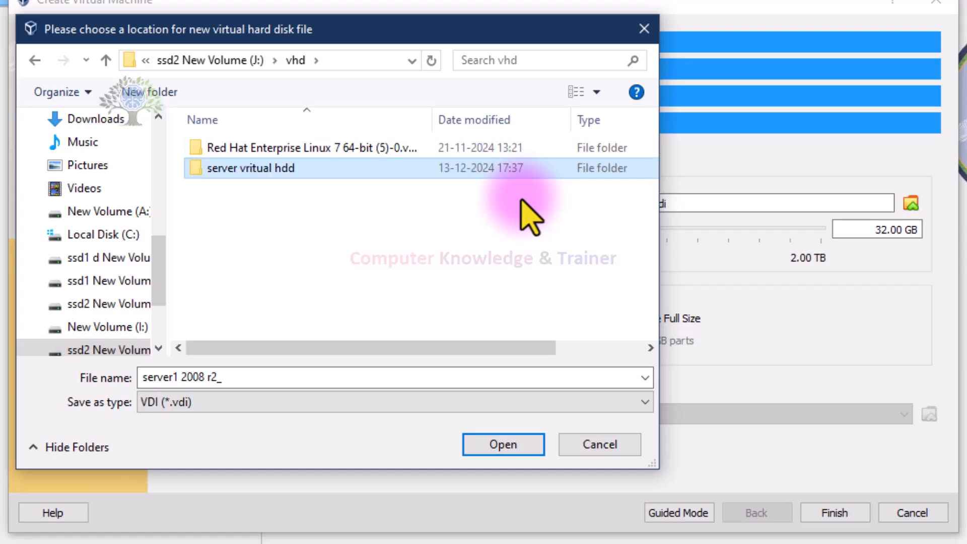
click(487, 443)
click(487, 443)
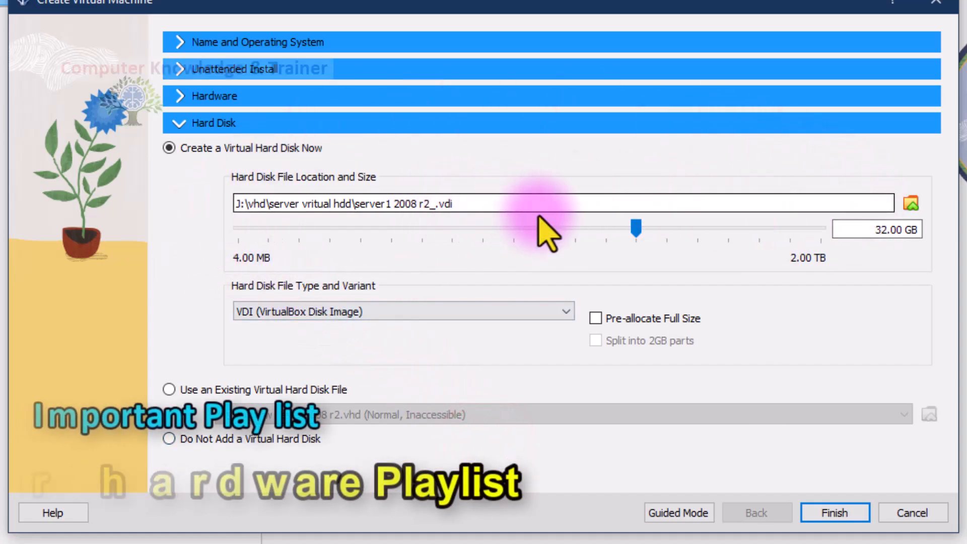
Step: Set the hard disk type to VHD (Virtual Hard Disk) and its size to 50 GB, and finish creating the virtual machine
click(519, 313)
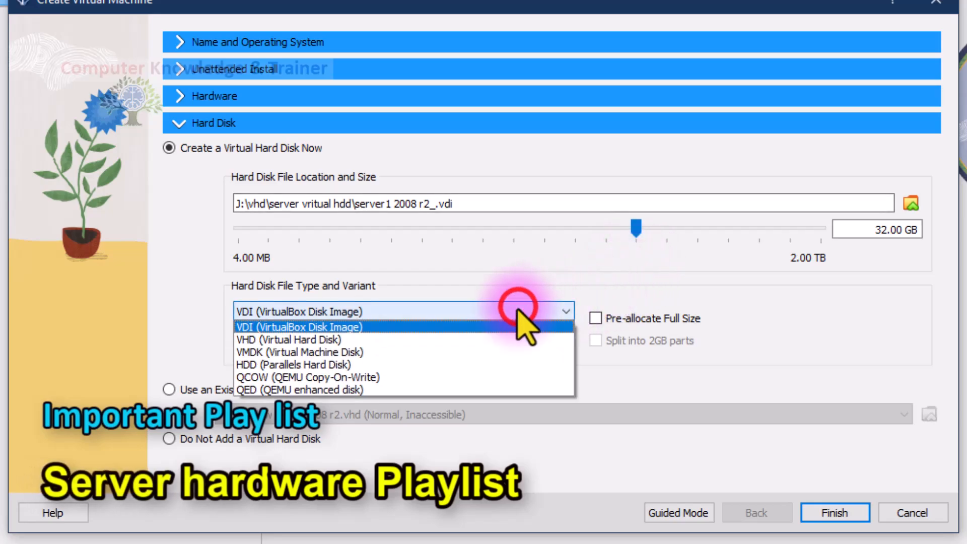
click(483, 340)
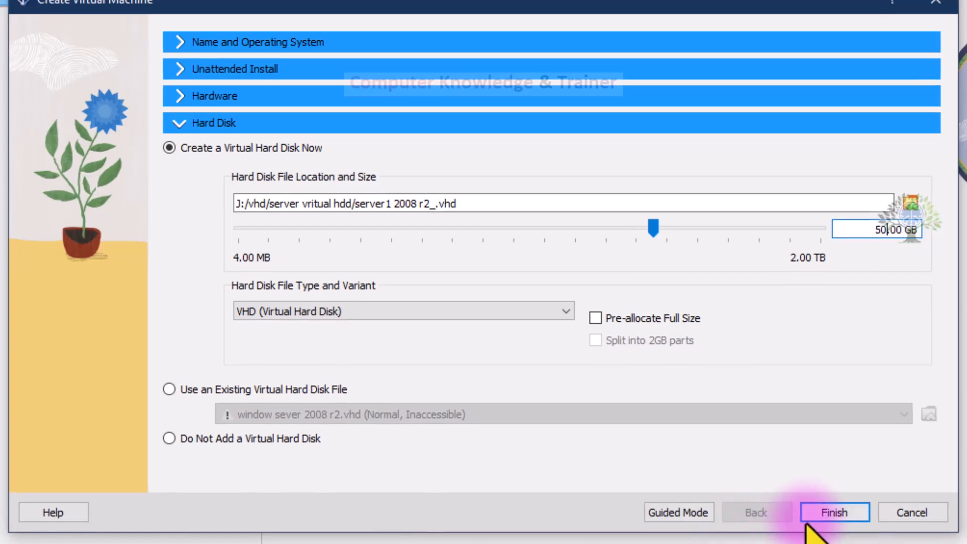
click(825, 515)
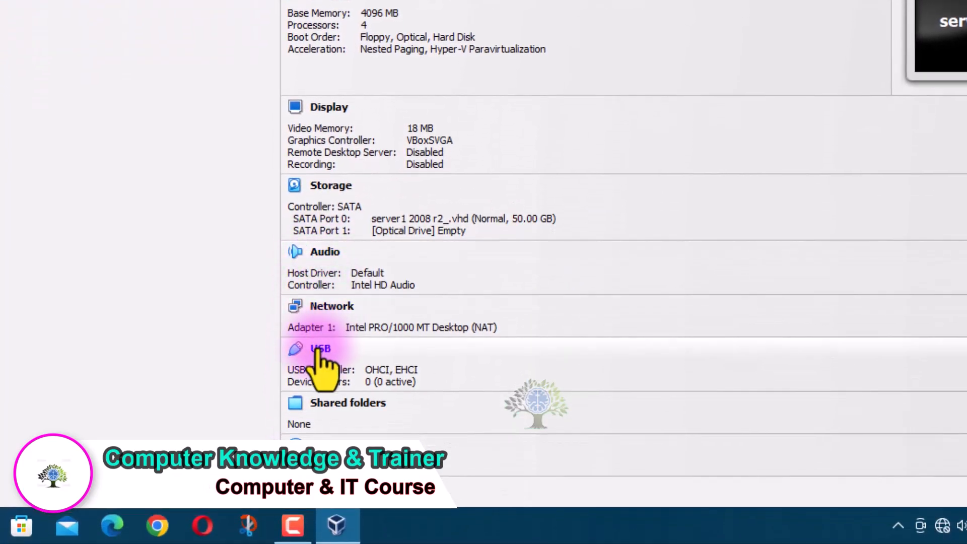
Step: Open the settings of the server1 2008 r2 virtual machine and move the settings window clear of the machine list
click(523, 70)
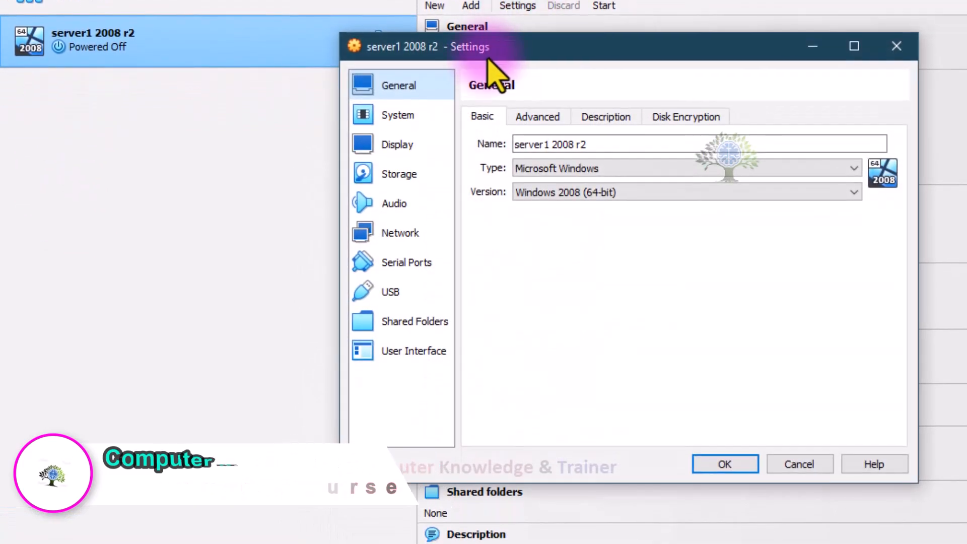
drag(487, 130, 374, 123)
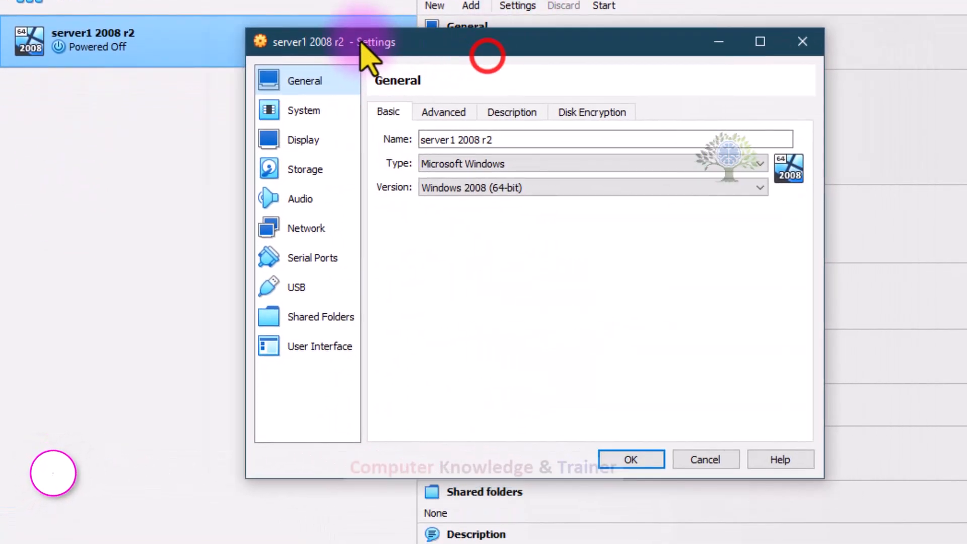
drag(373, 48, 301, 18)
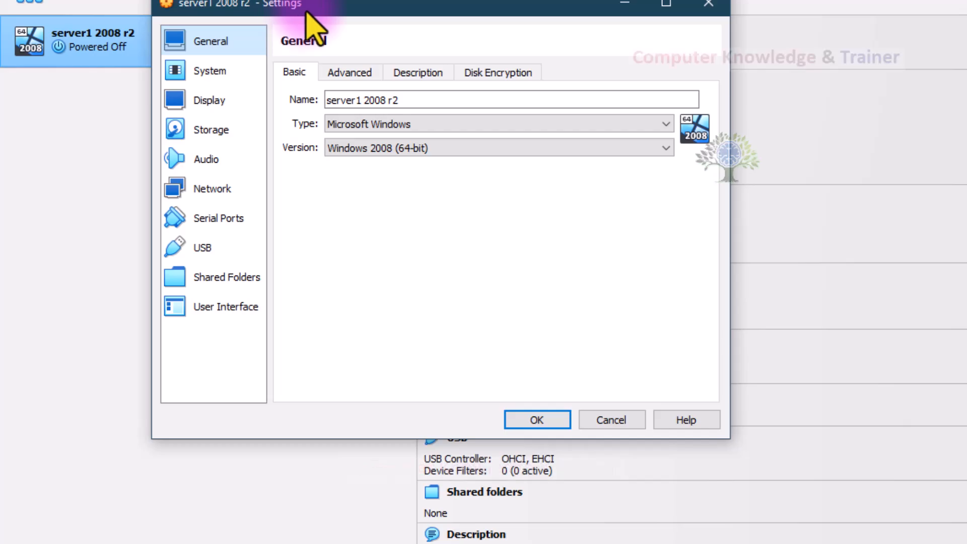
Step: Move the settings window aside and review the General settings: basic details, shared clipboard choices, drag-and-drop and description
drag(314, 7, 368, 80)
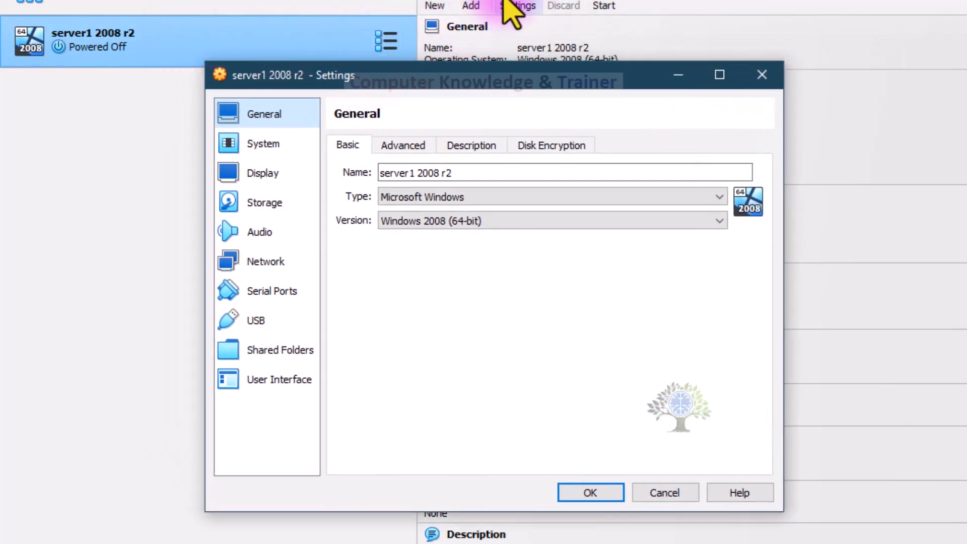
drag(396, 76, 577, 19)
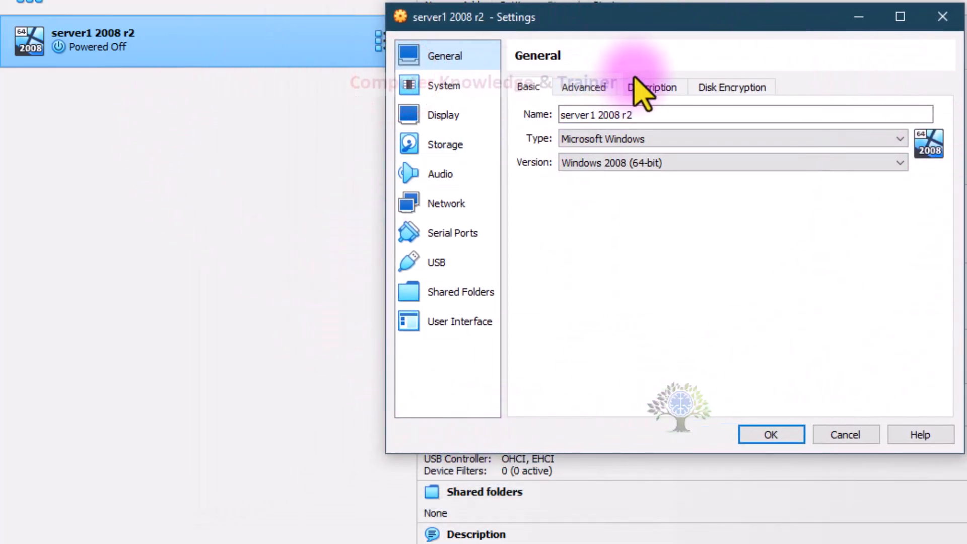
click(467, 60)
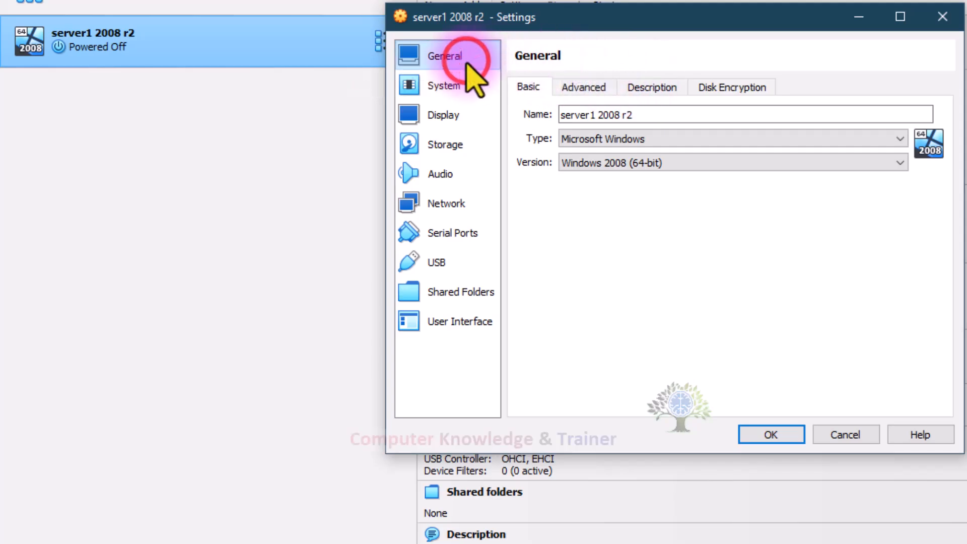
drag(668, 121, 557, 121)
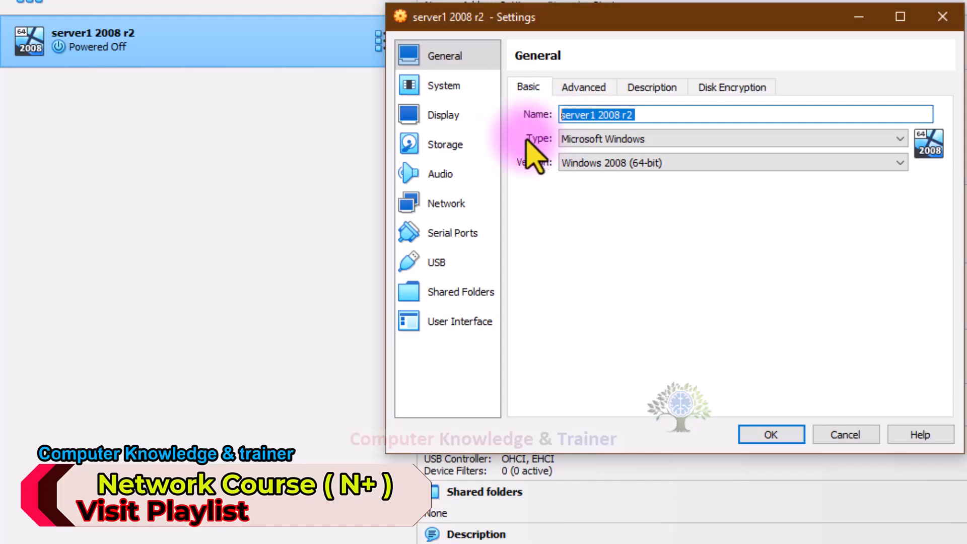
click(579, 87)
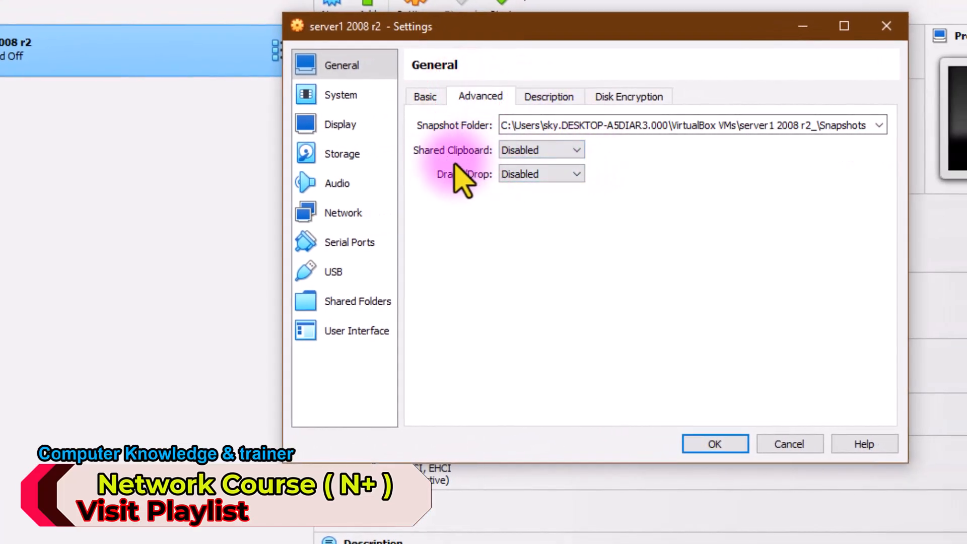
click(567, 150)
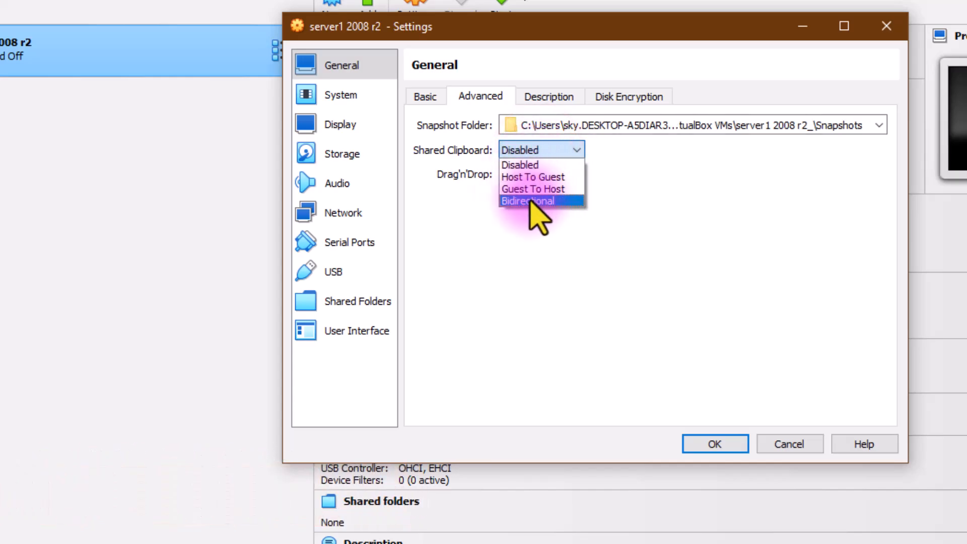
click(477, 176)
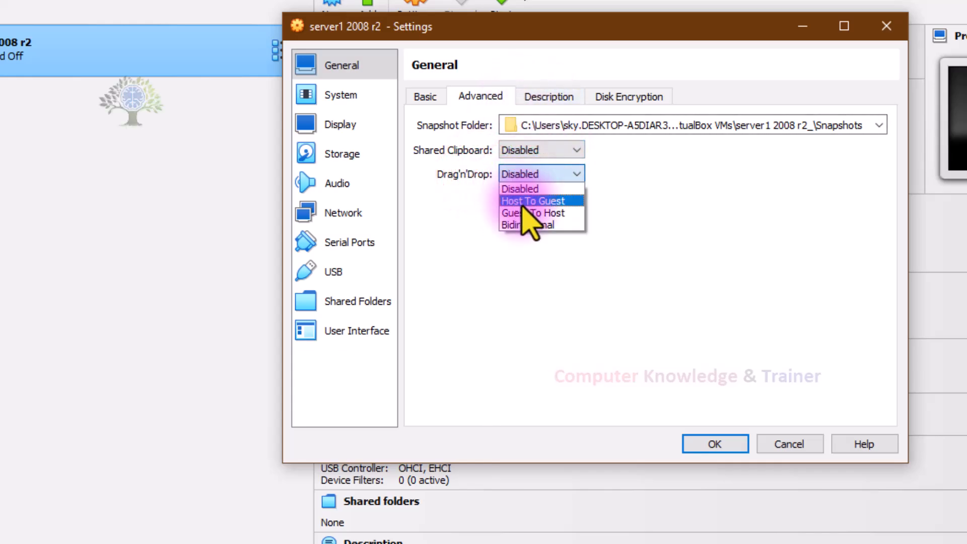
click(547, 98)
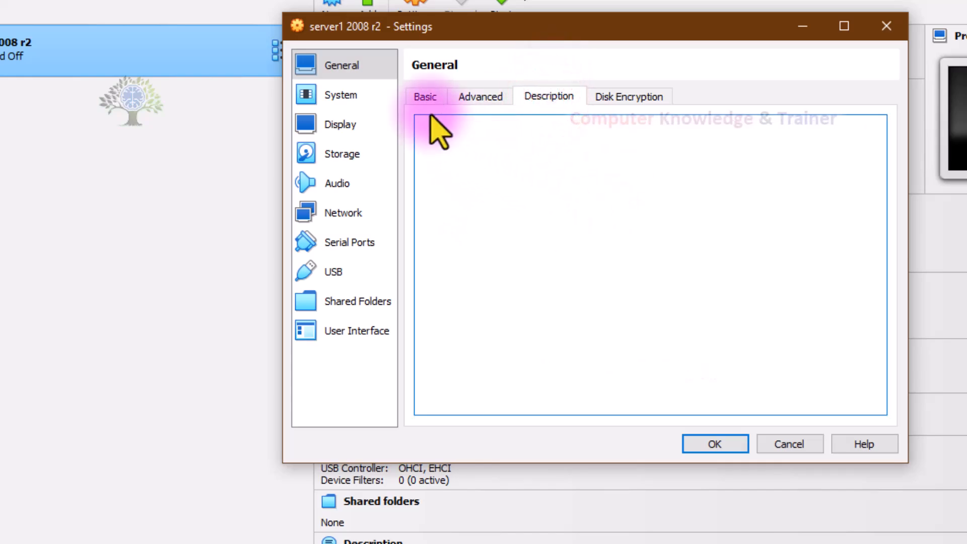
click(421, 99)
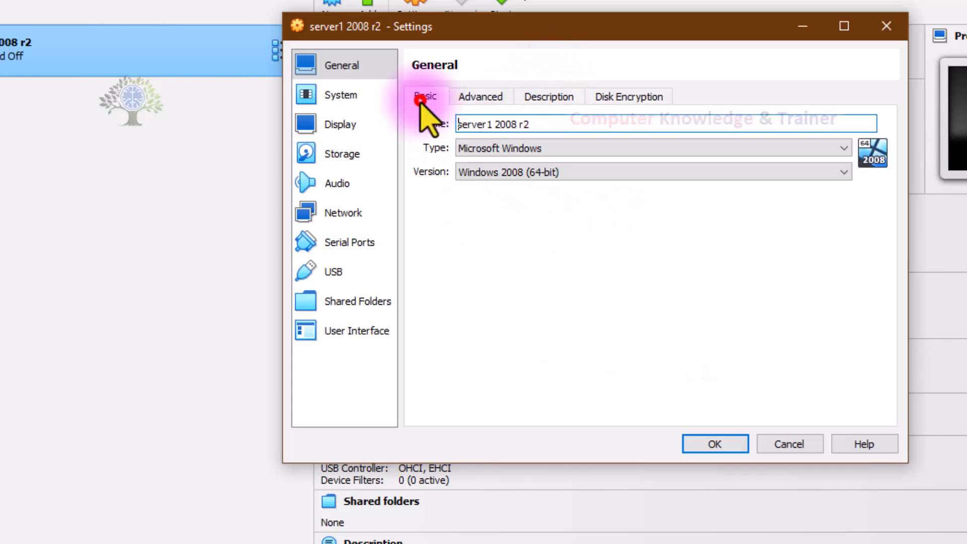
Step: Review the virtual machine's System settings for the motherboard, processor and acceleration
click(358, 101)
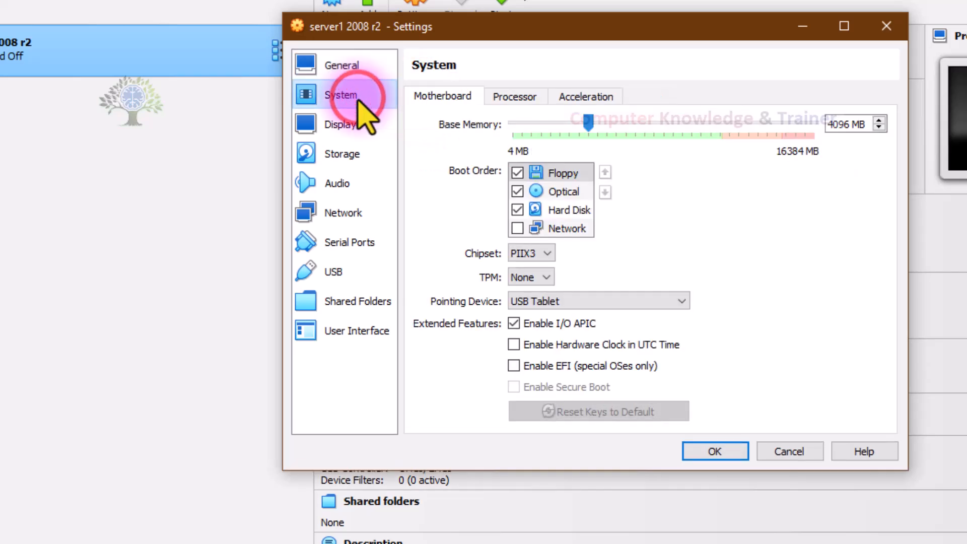
click(514, 97)
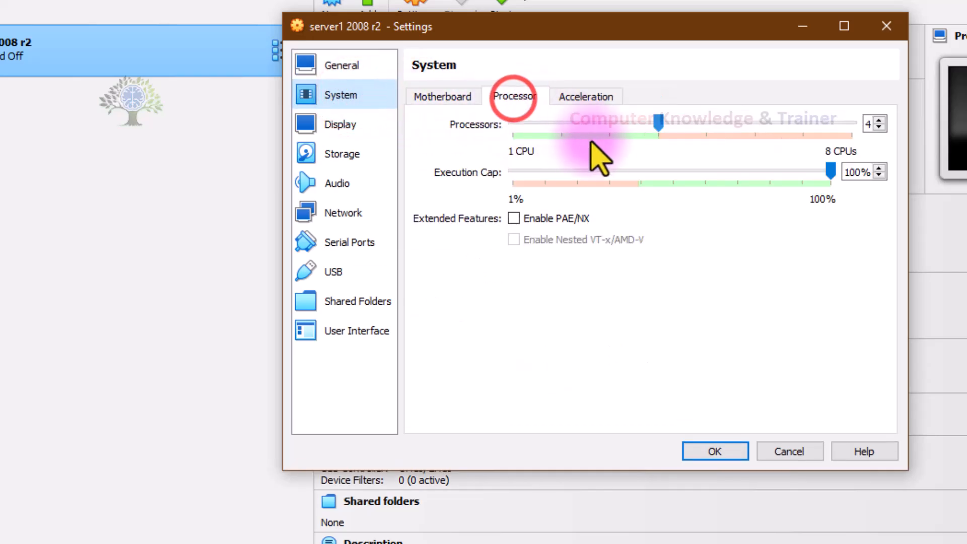
click(562, 97)
click(439, 96)
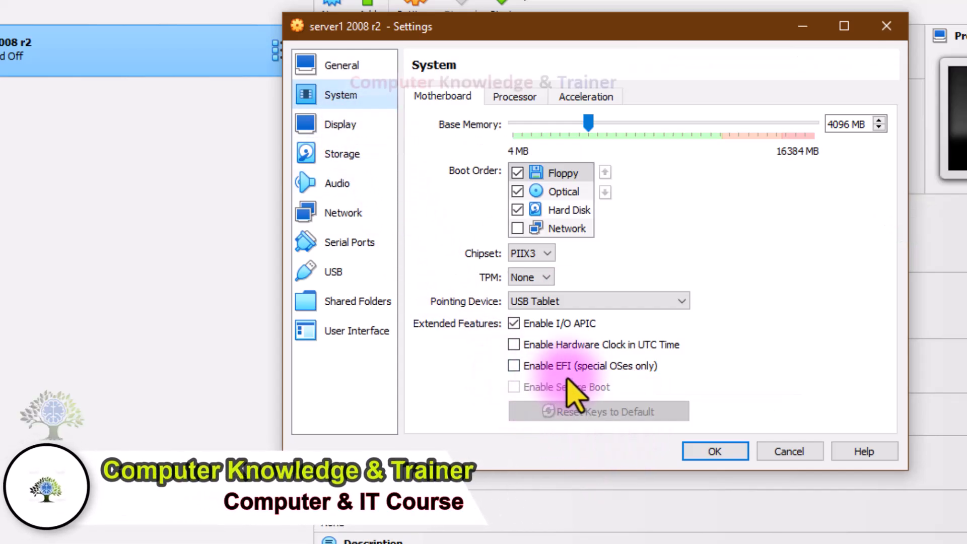
Step: Set the display's video memory to 64 MB and save the virtual machine settings
click(341, 127)
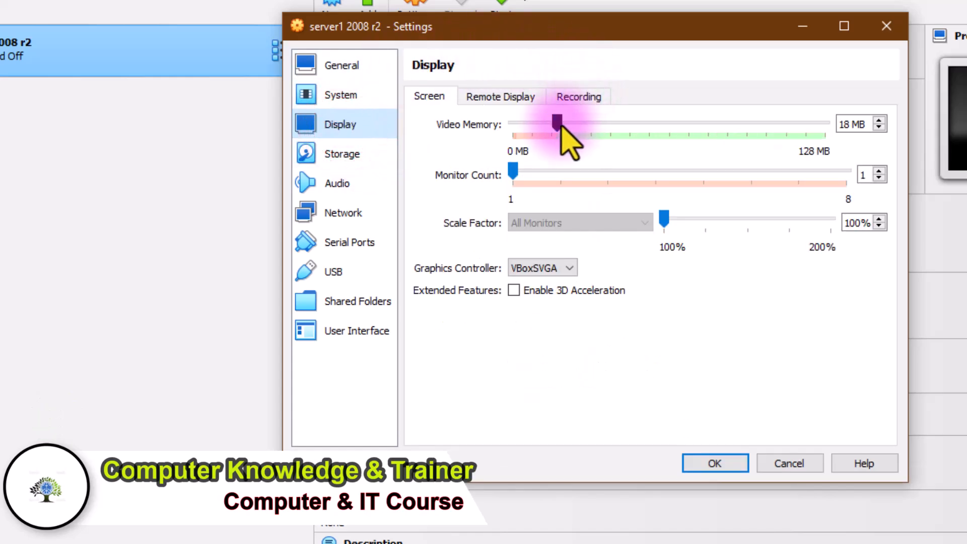
drag(557, 124, 683, 113)
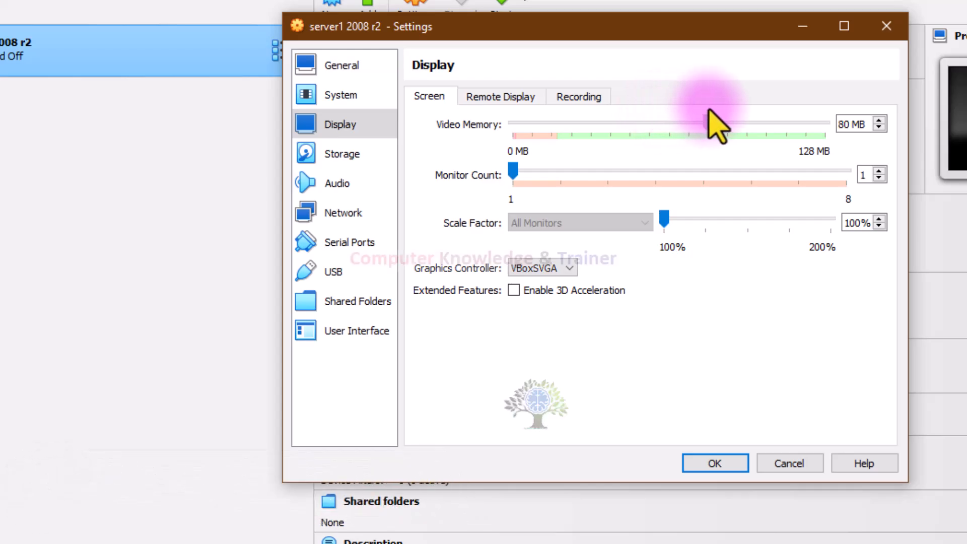
drag(734, 110, 699, 144)
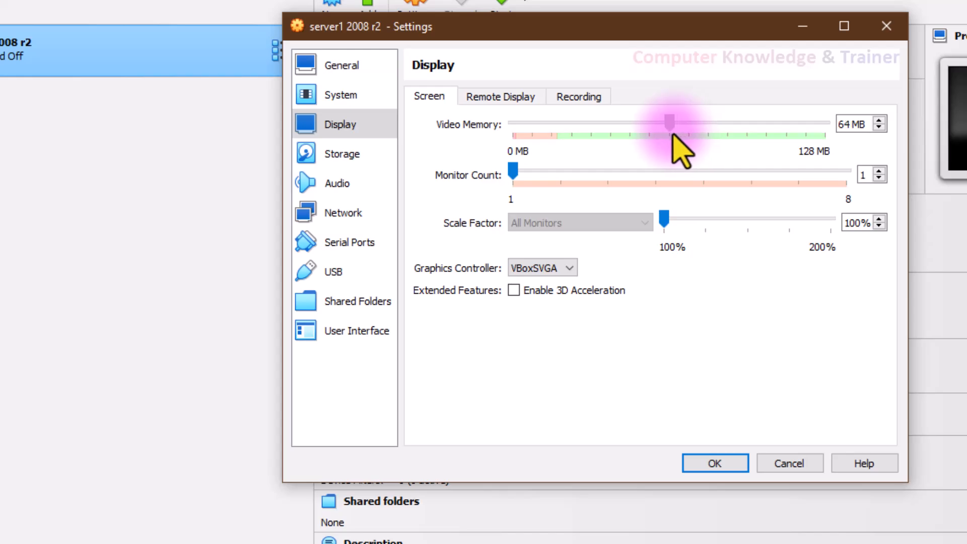
drag(674, 135, 672, 137)
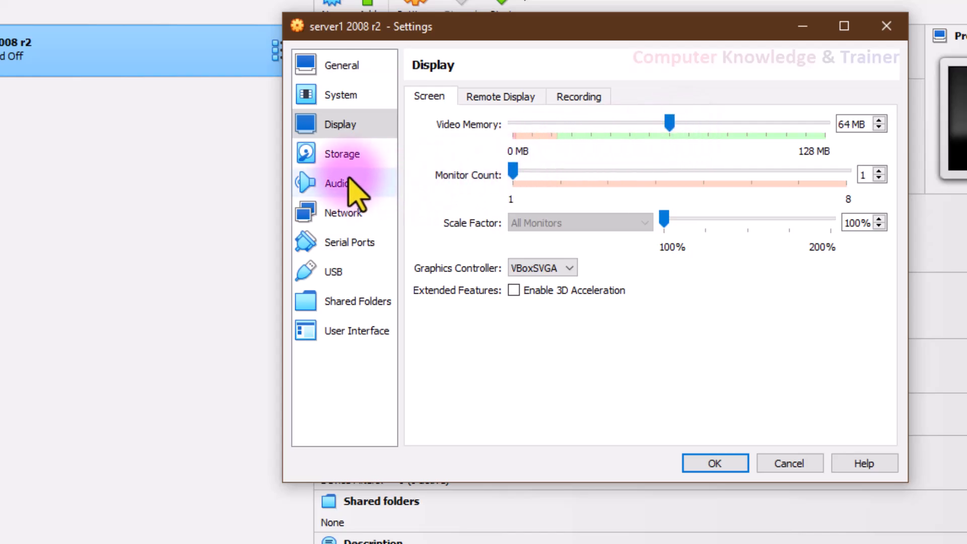
click(334, 152)
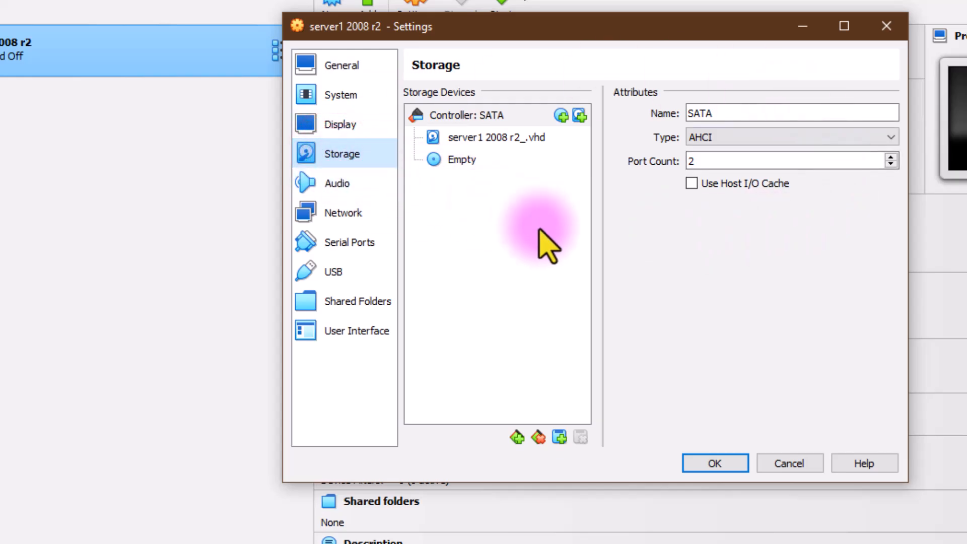
click(715, 466)
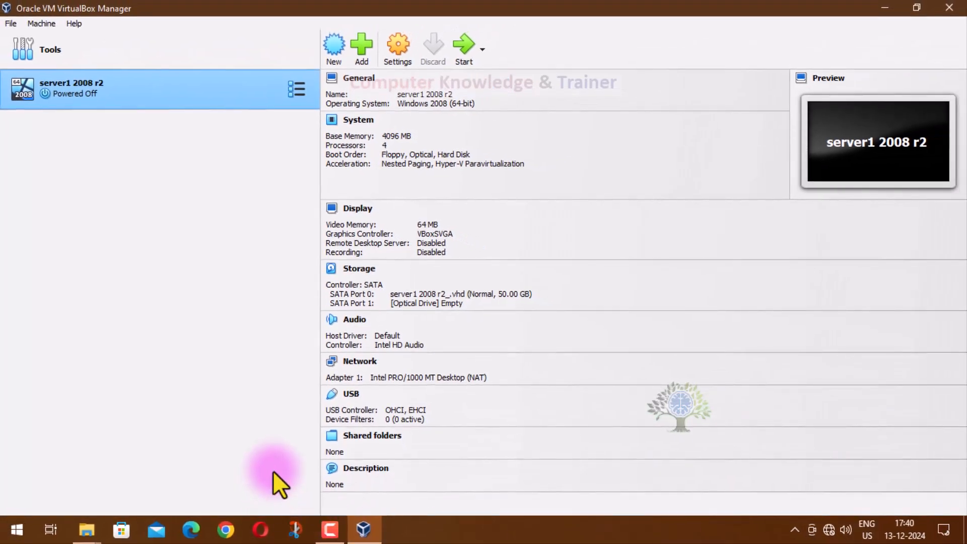
Step: Reopen the virtual machine's settings and mark the hard disk server1 2008 r2_.vhd as a Solid-state Drive in the storage settings
click(325, 528)
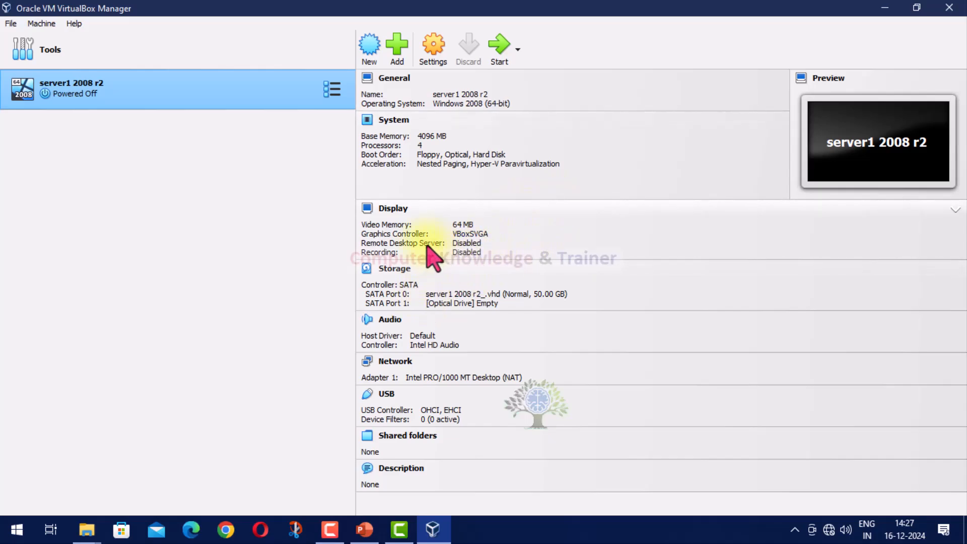
click(432, 48)
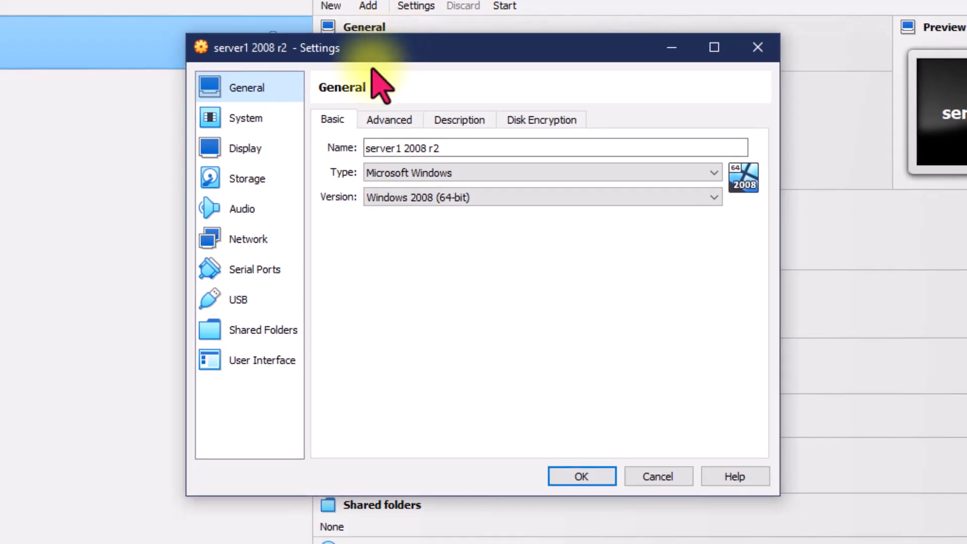
click(322, 182)
drag(375, 55, 474, 20)
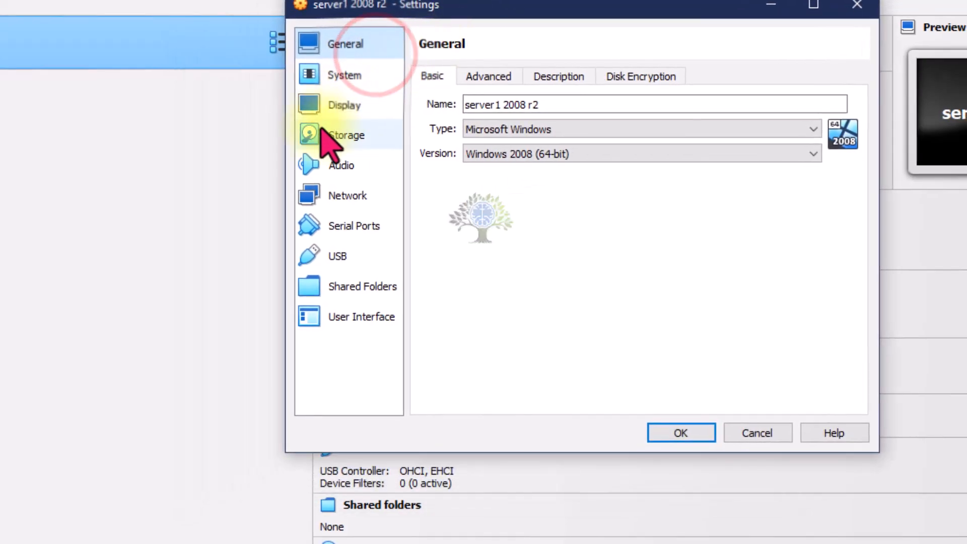
click(322, 136)
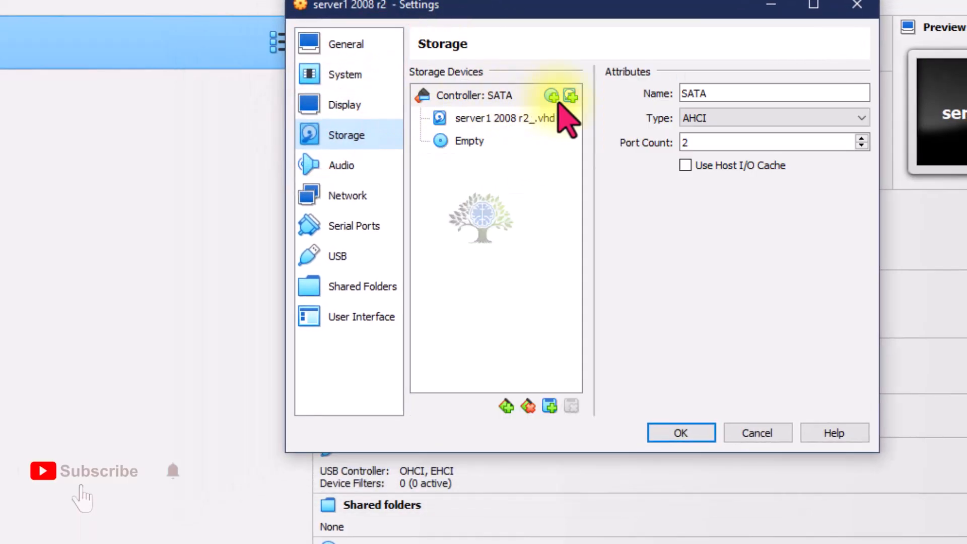
click(513, 117)
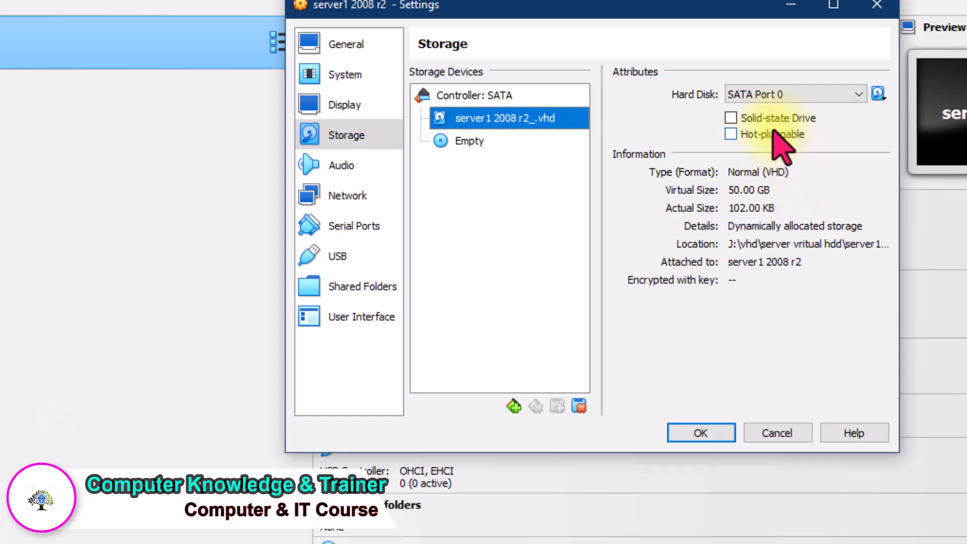
click(730, 118)
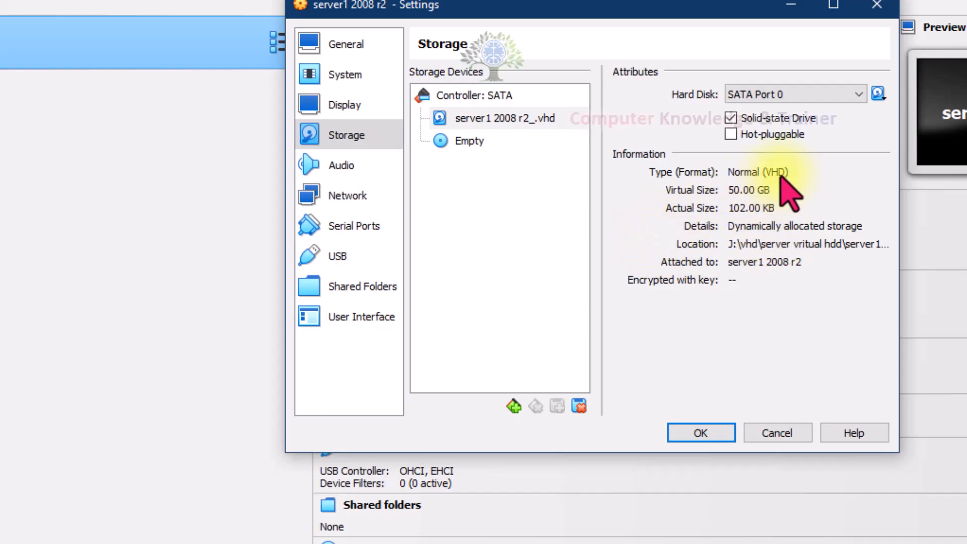
Step: Try the Live CD/DVD option on the empty optical drive and clear it again
click(506, 141)
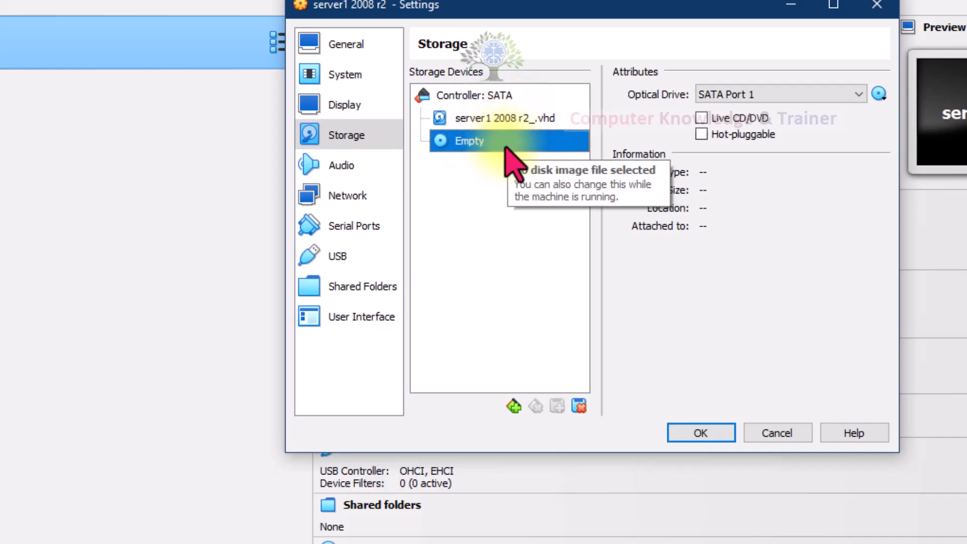
click(700, 118)
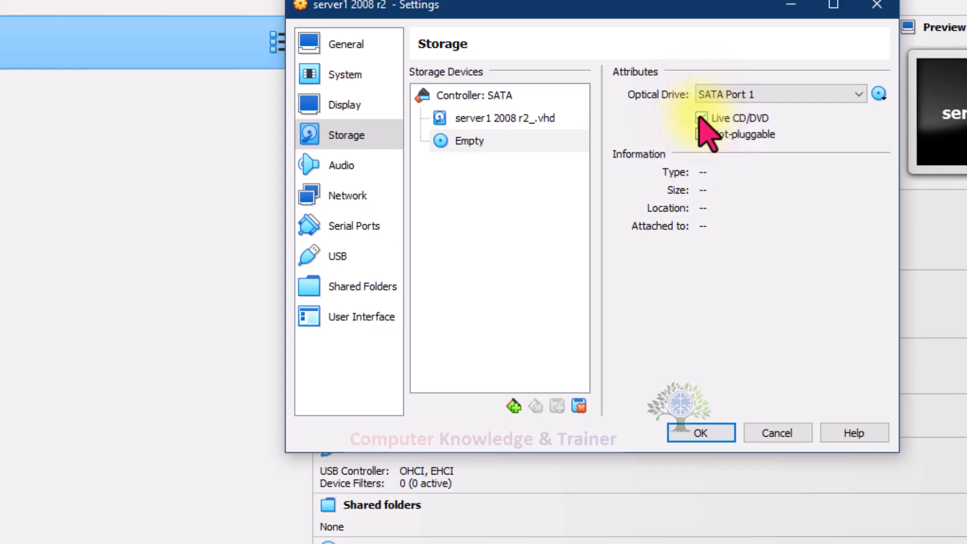
click(701, 119)
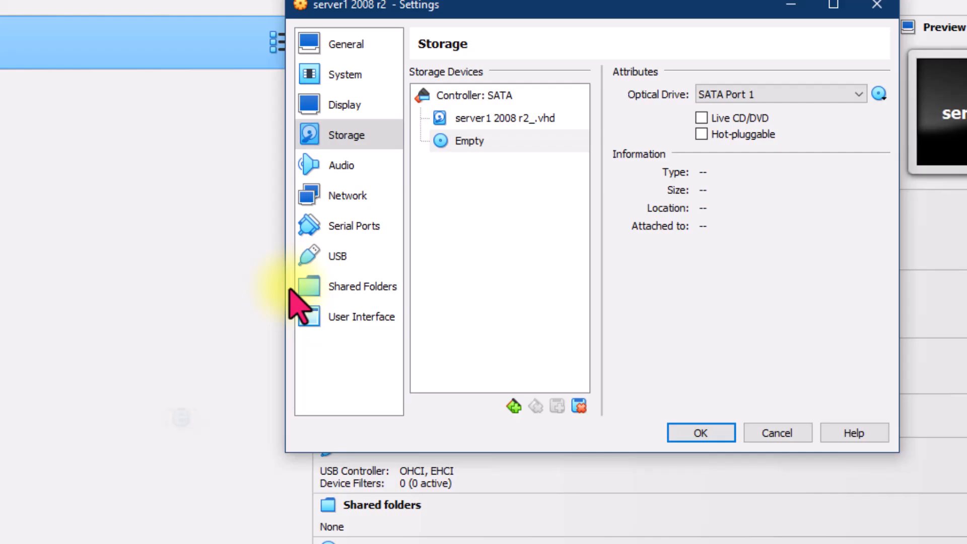
Step: Review the virtual machine's audio settings and bring up the settings of network Adapter 1
click(345, 166)
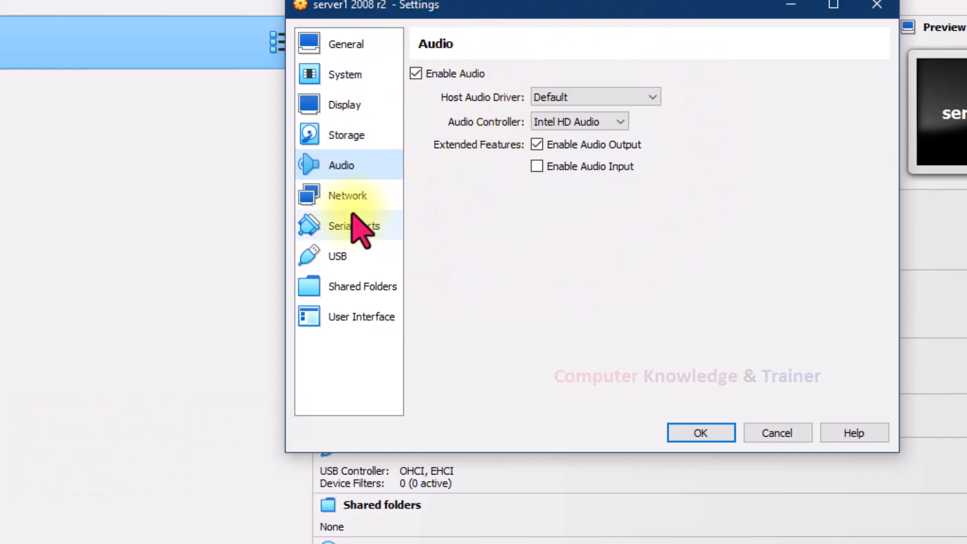
click(346, 196)
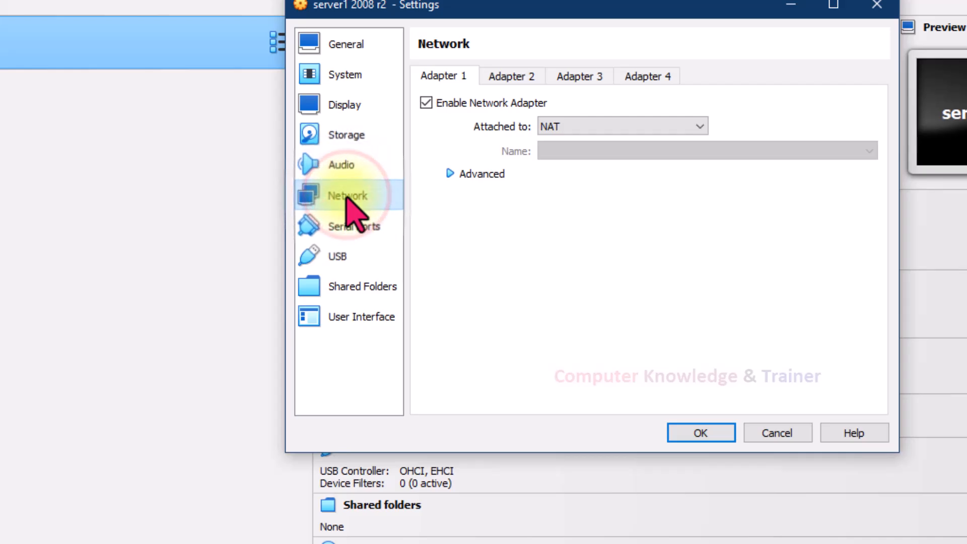
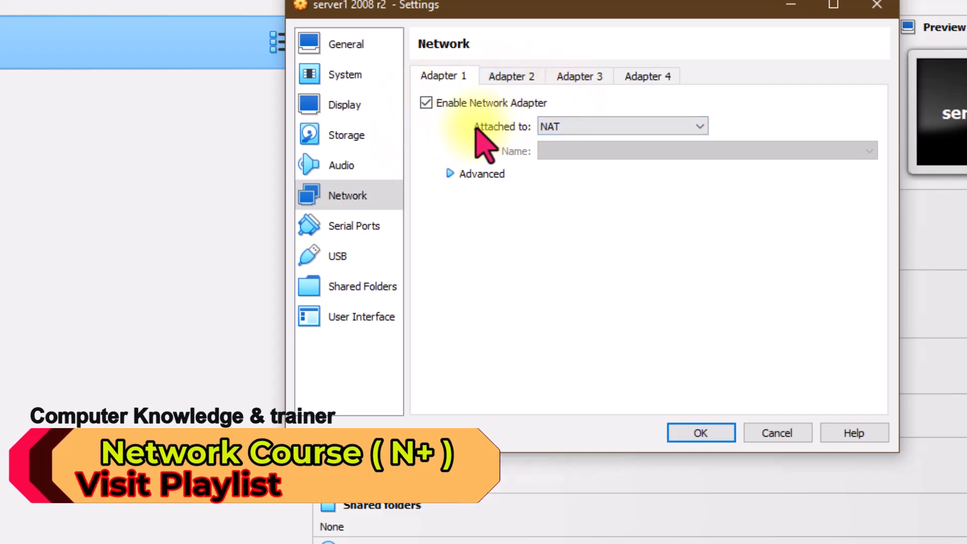
Step: Review the attachment types offered for network Adapter 1 and put the settings window aside without discarding the changes
click(588, 145)
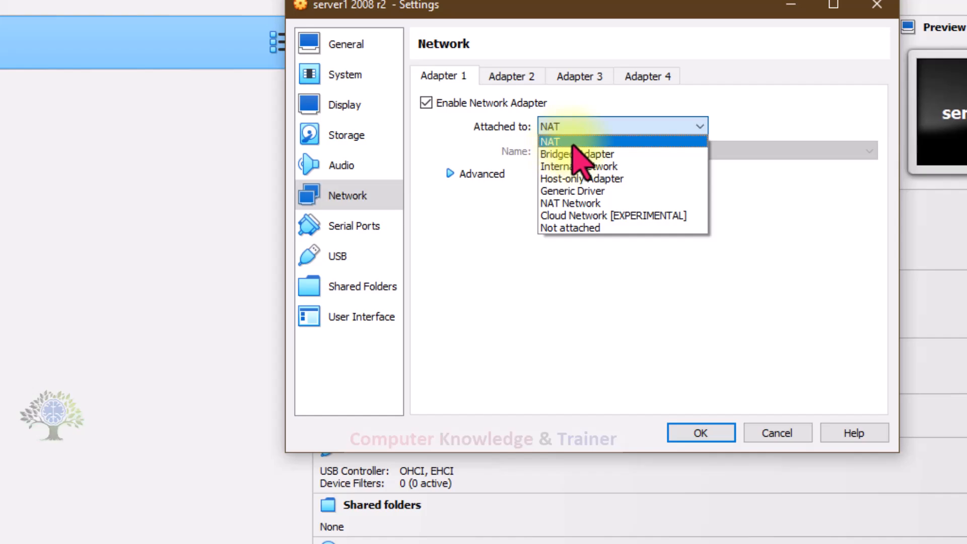
click(438, 143)
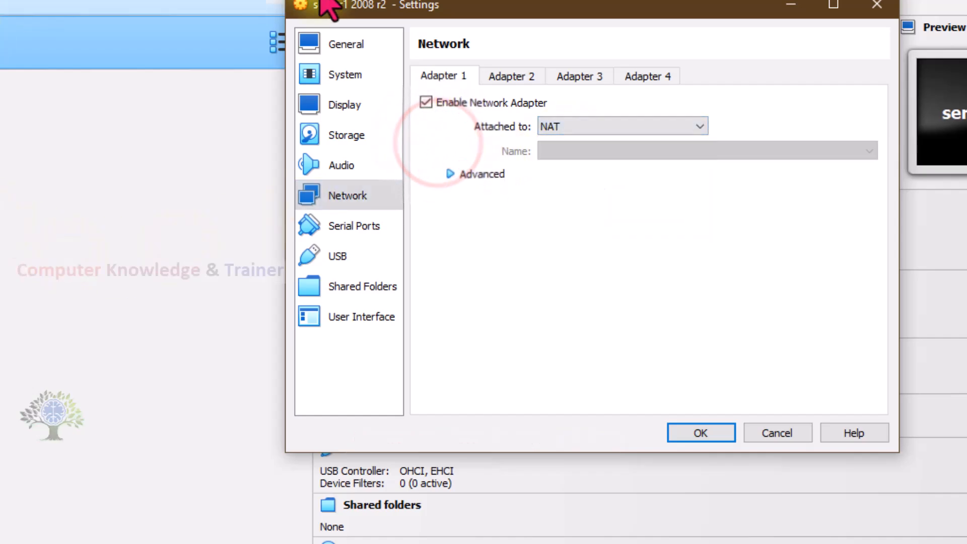
click(770, 440)
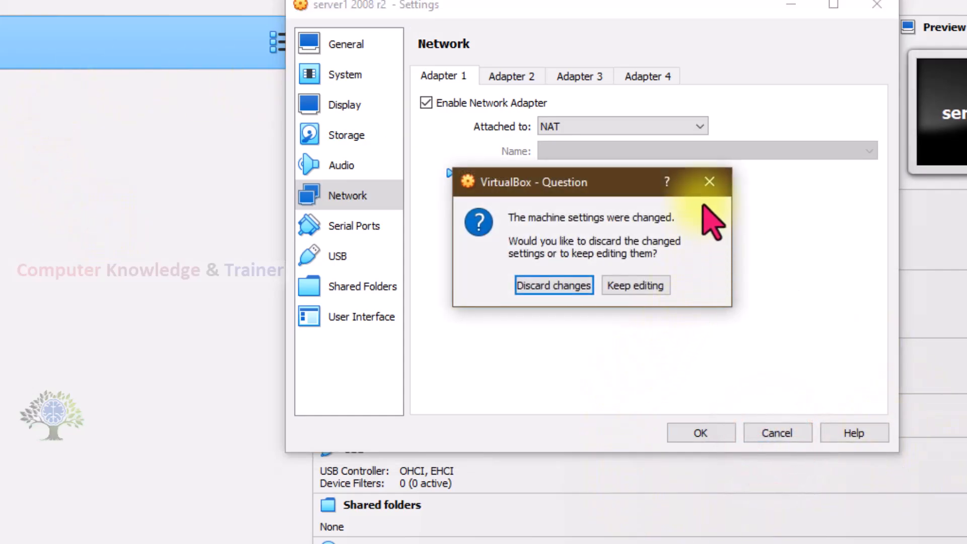
click(707, 185)
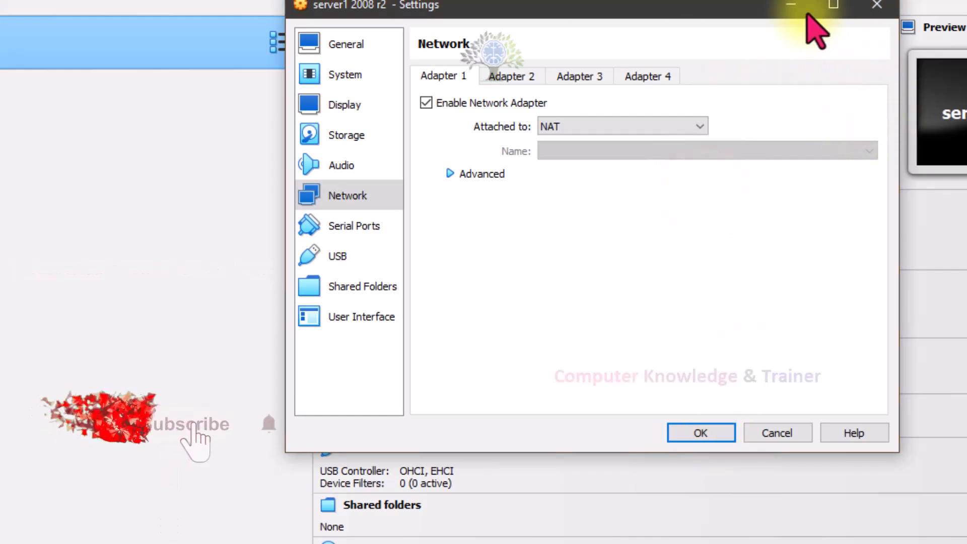
click(790, 7)
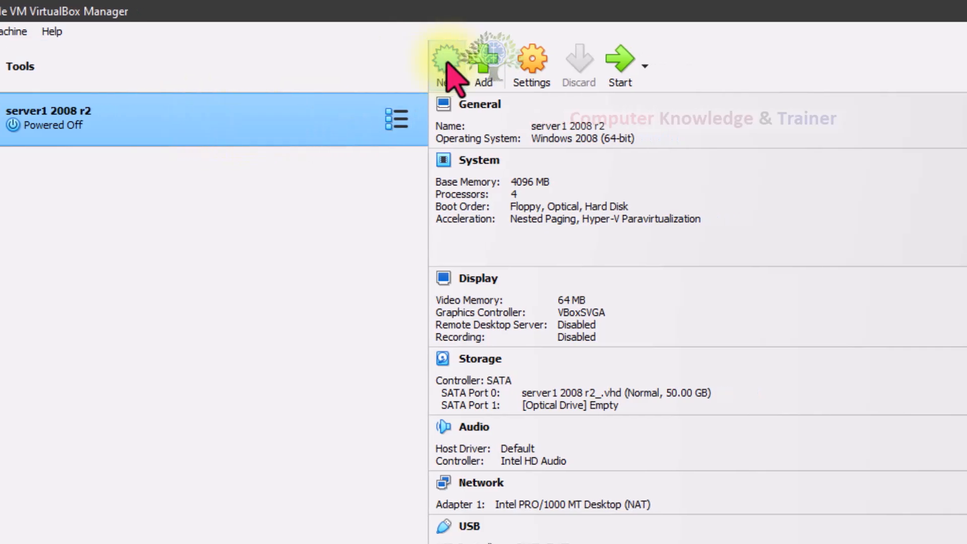
Step: Create a second virtual machine named window 7, keeping the default Windows 7 (64-bit) configuration
click(448, 71)
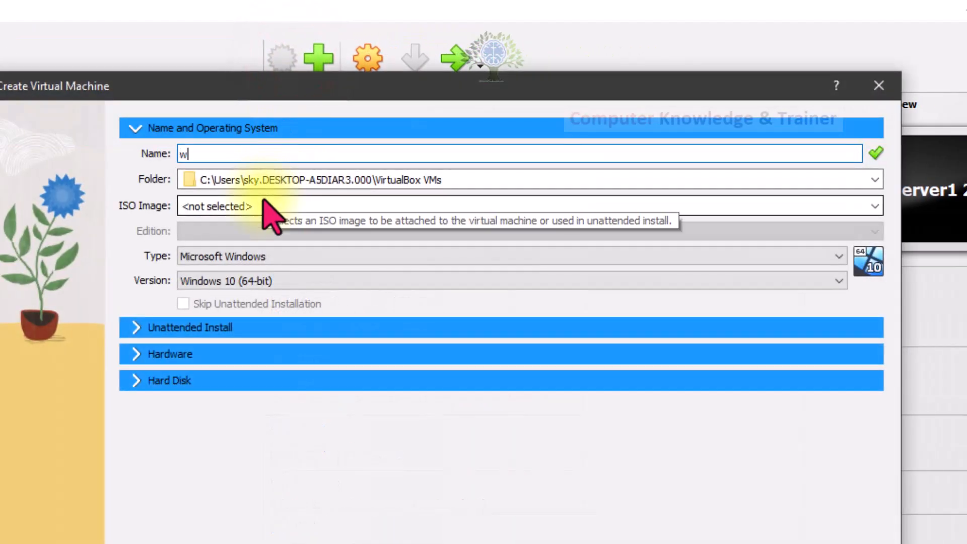
text(window 7)
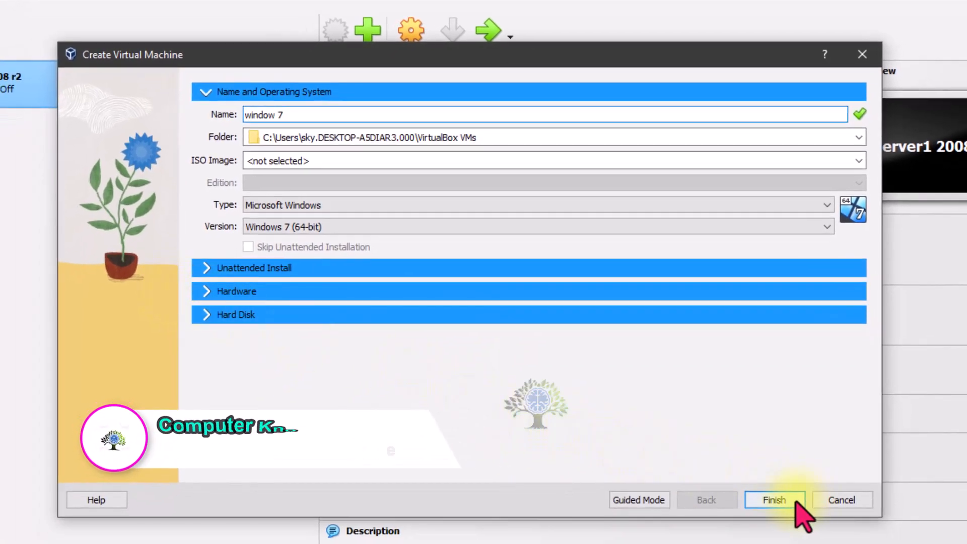
click(774, 499)
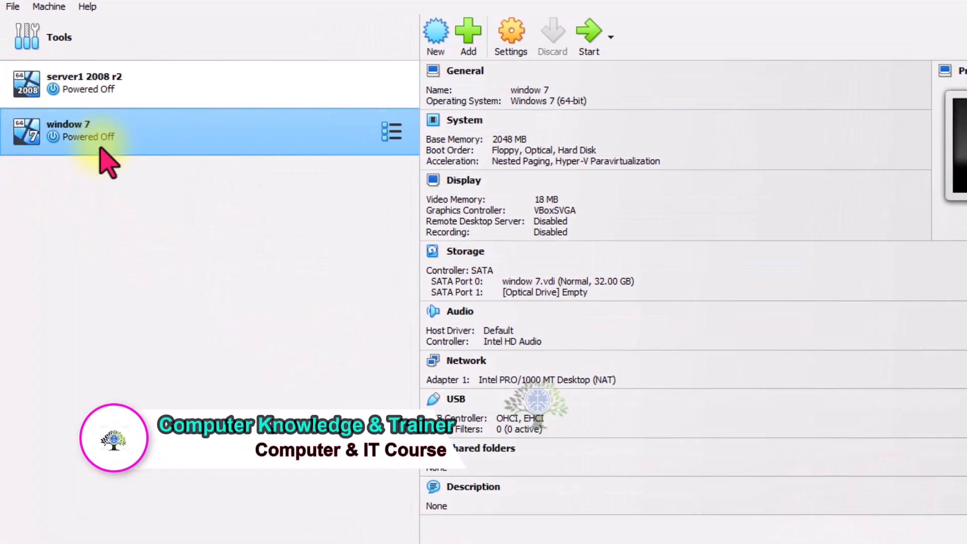
click(134, 93)
click(134, 126)
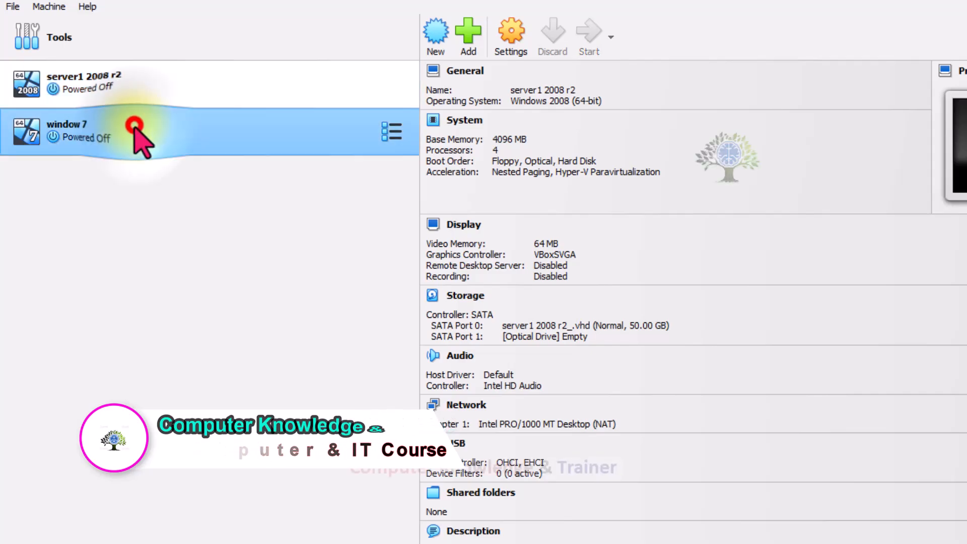
key(super)
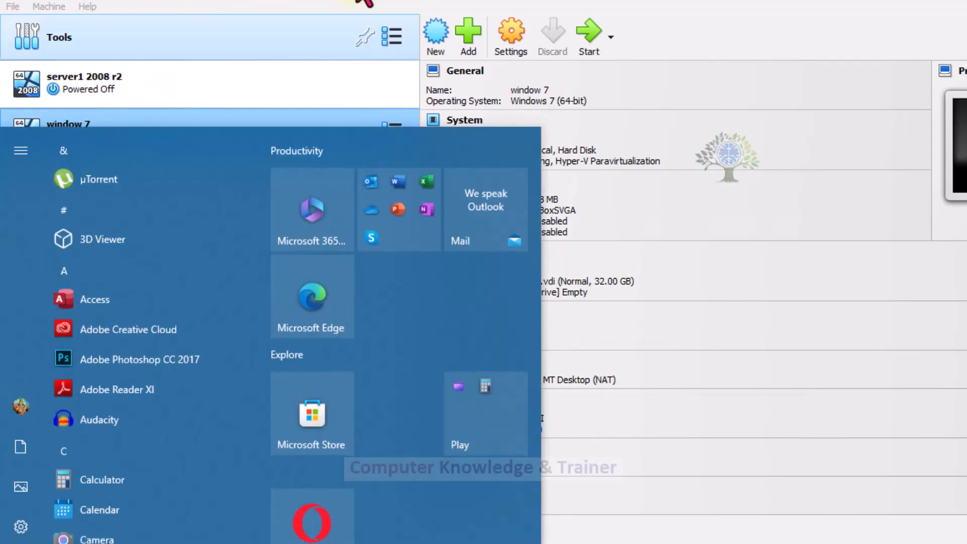
click(798, 11)
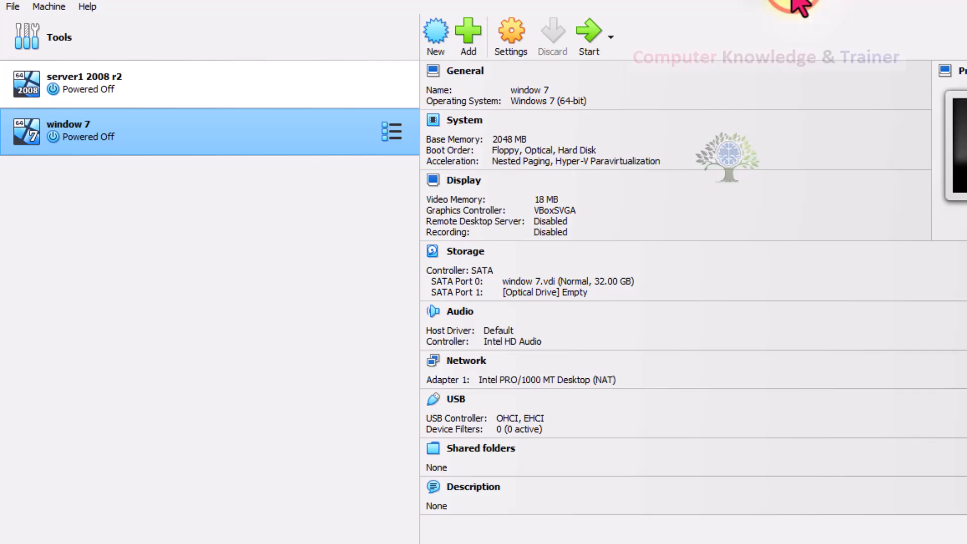
Step: In the network settings of server1 2008 r2, attach Adapter 1 to an Internal Network named "internal switch"
click(331, 84)
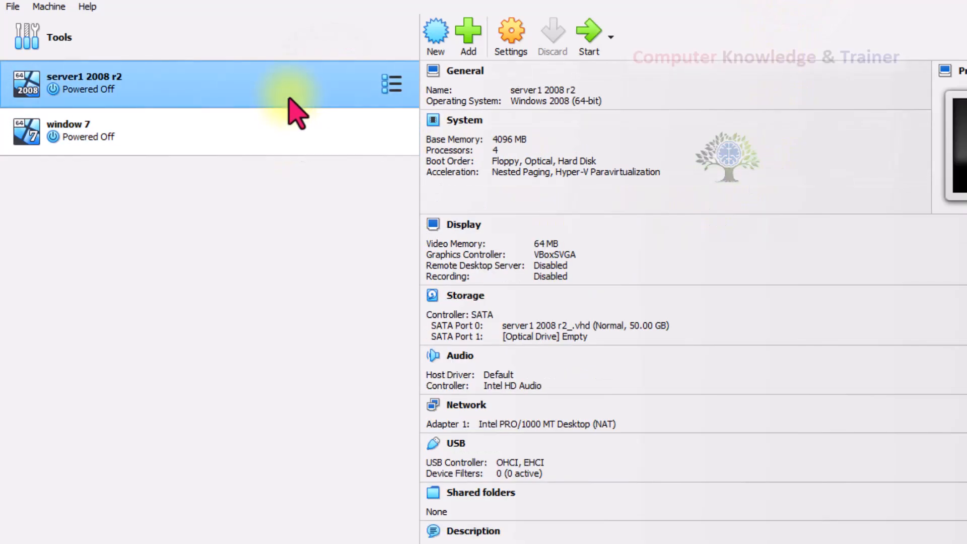
click(506, 30)
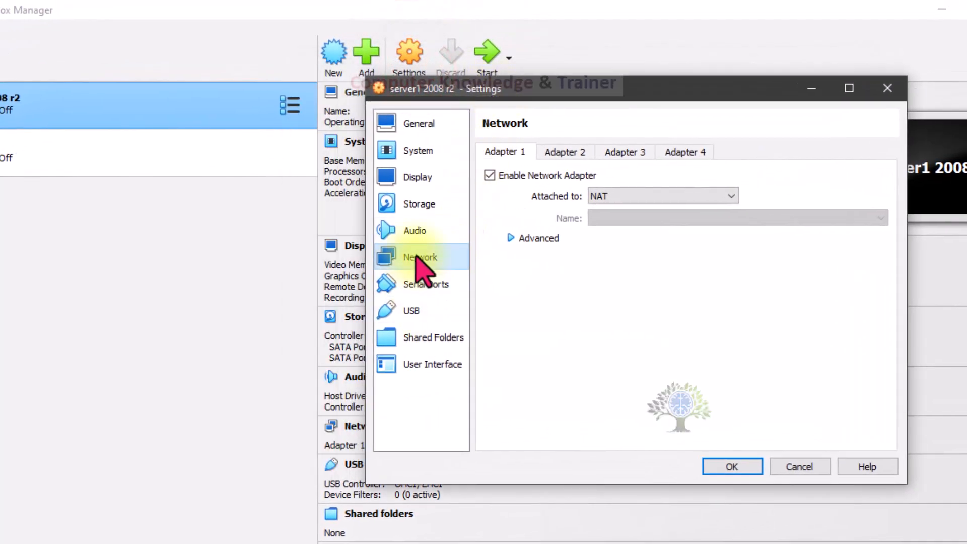
click(638, 196)
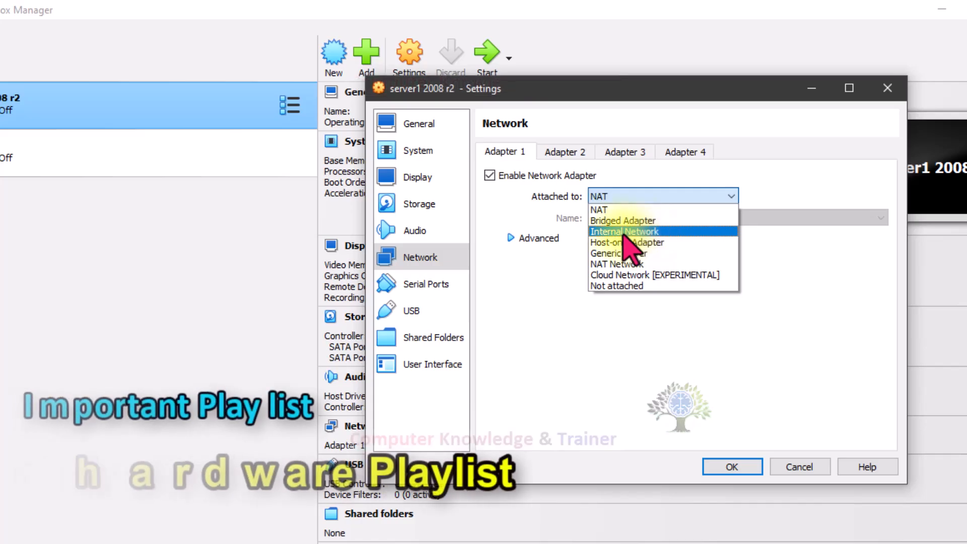
click(624, 232)
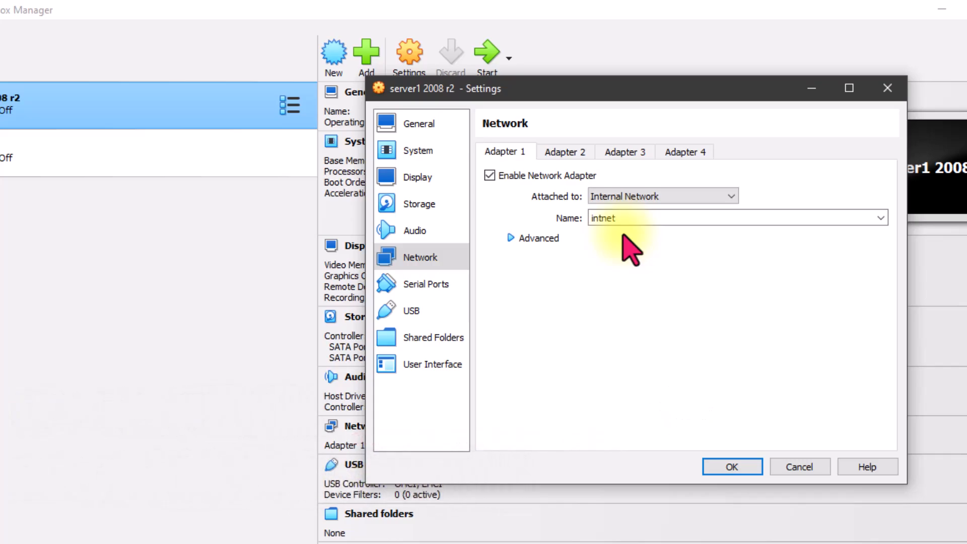
double_click(616, 217)
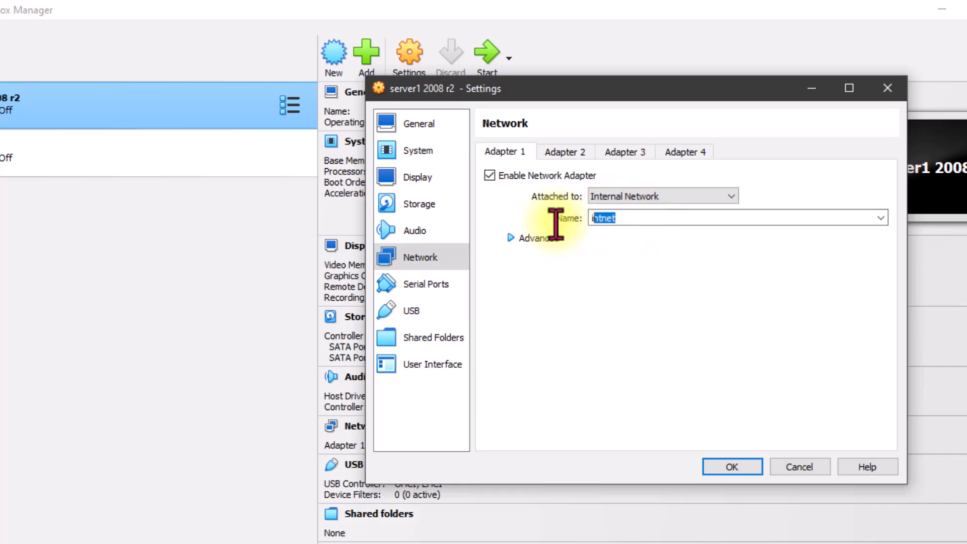
text(internal switch)
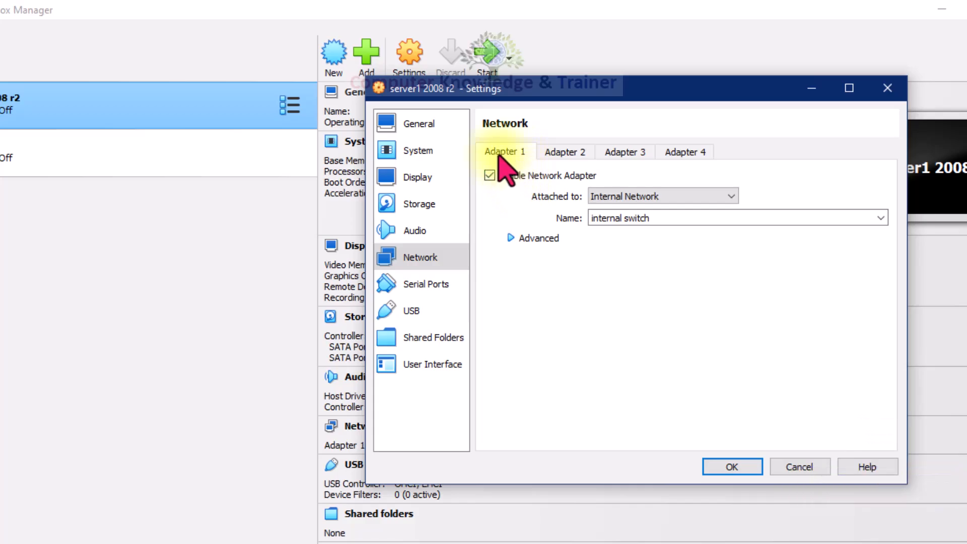
Step: Review Adapter 1's advanced options and the network settings of Adapters 2, 3 and 4
click(511, 239)
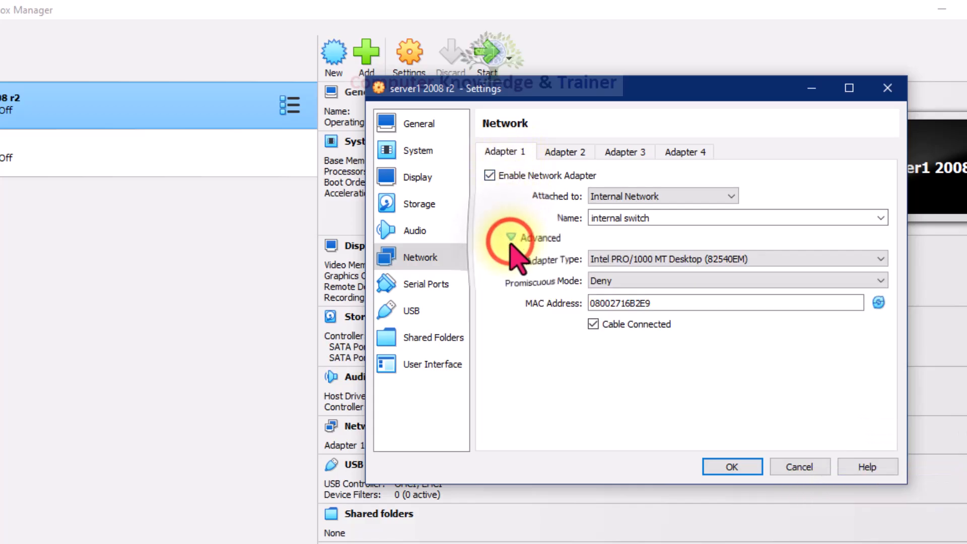
click(511, 239)
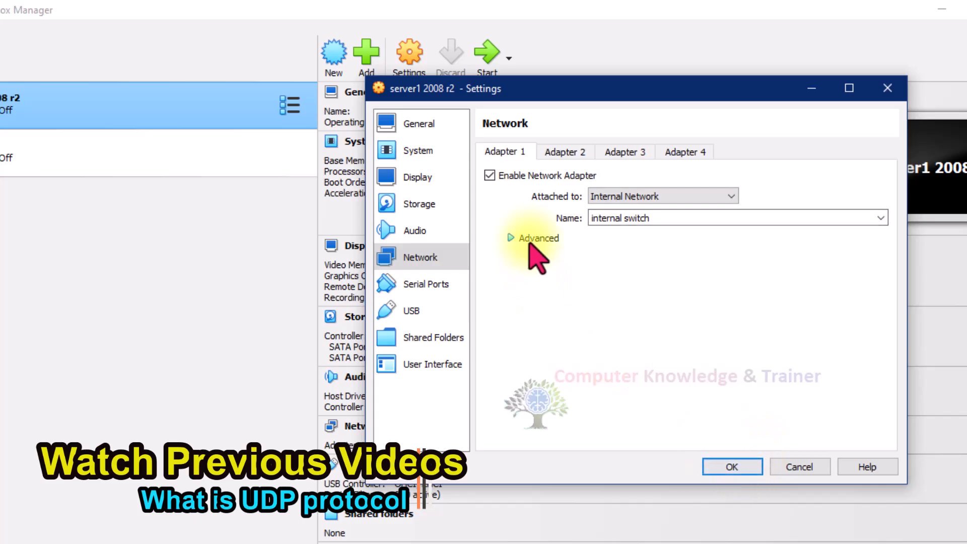
click(565, 152)
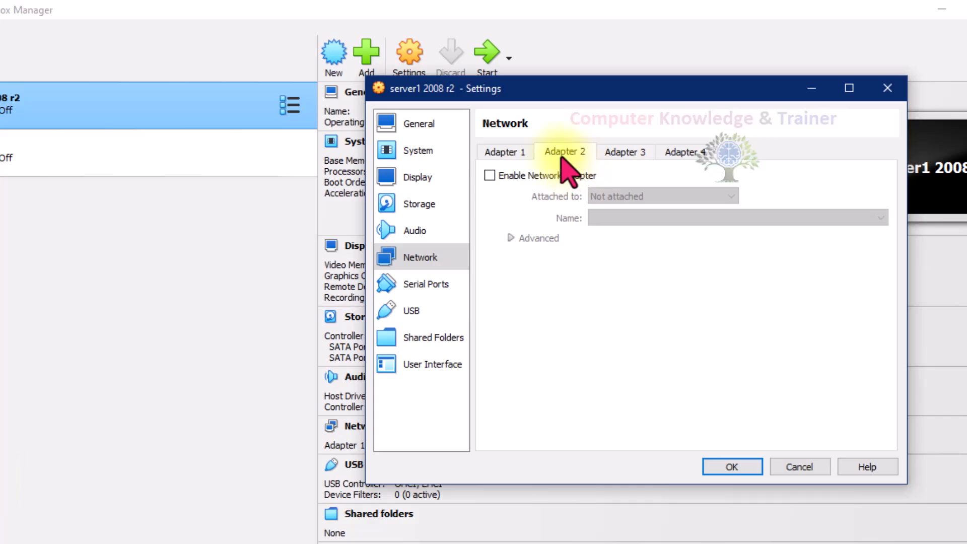
click(621, 153)
click(677, 153)
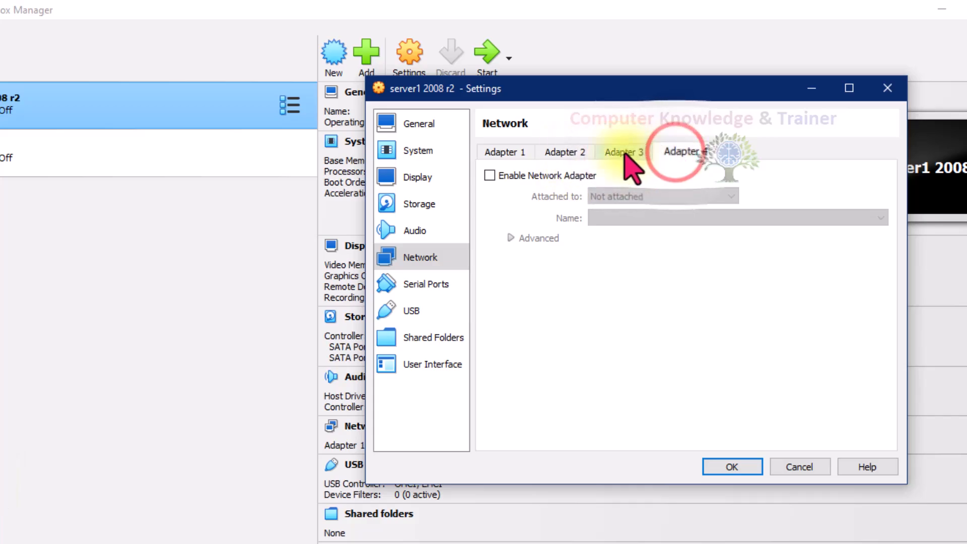
click(578, 149)
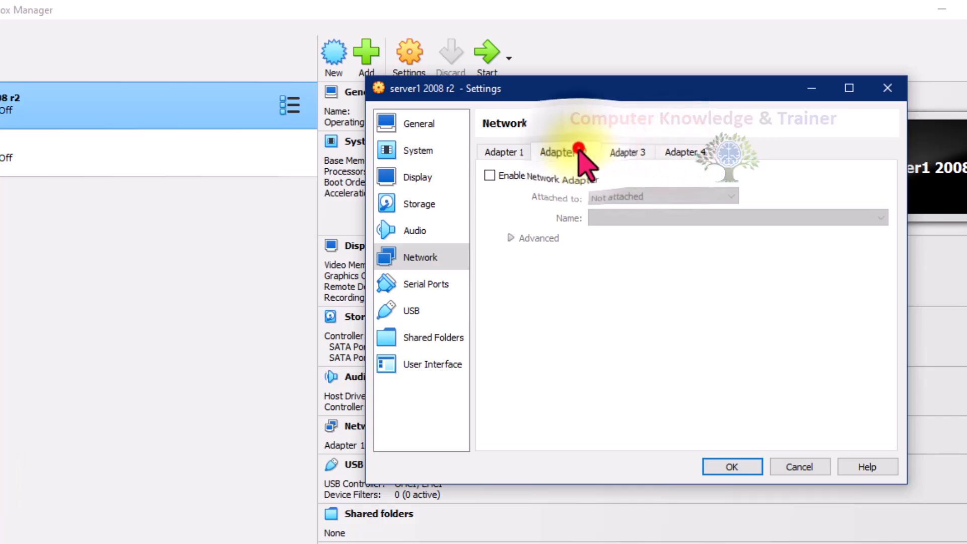
click(506, 154)
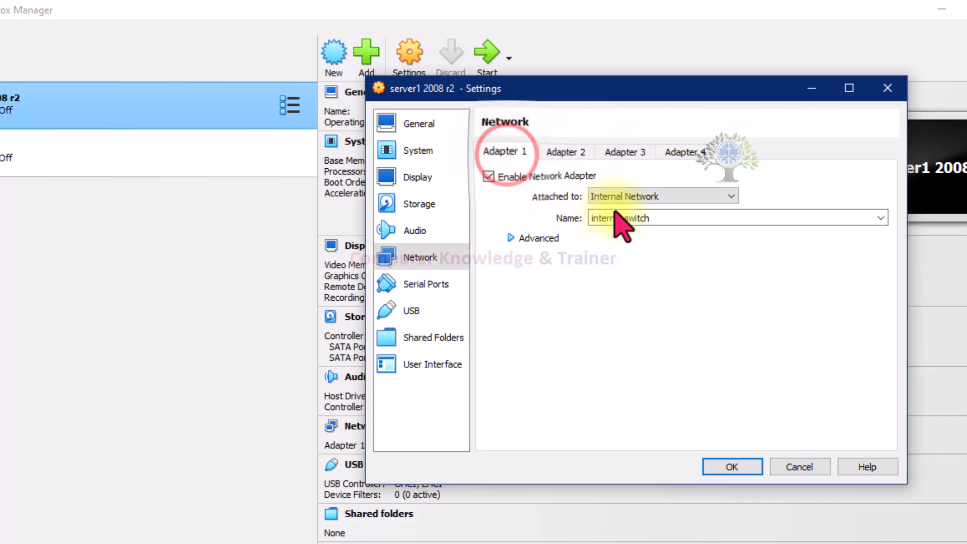
Step: Enable network Adapter 2, attach it to the Internal Network "internal switch", and save the virtual machine settings
click(565, 152)
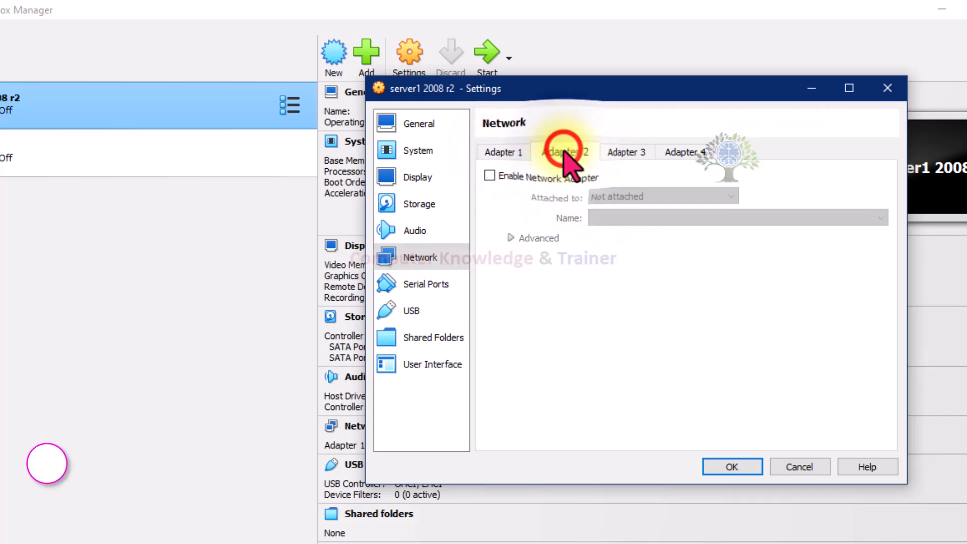
click(516, 176)
click(612, 195)
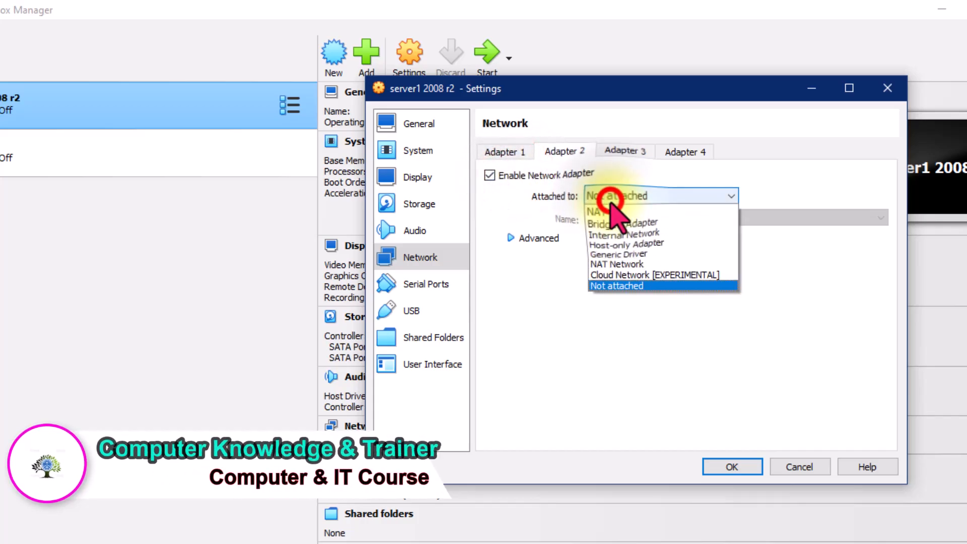
click(609, 231)
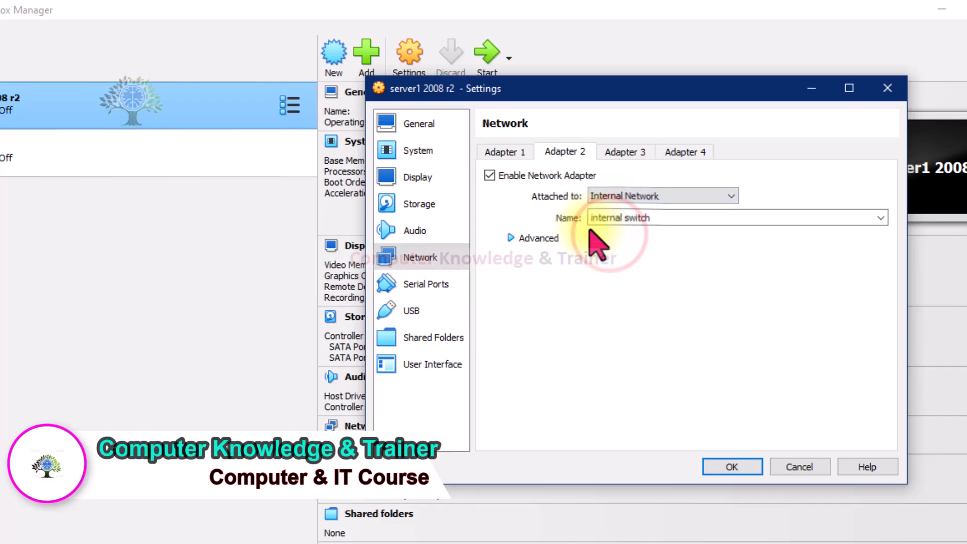
drag(688, 216, 567, 236)
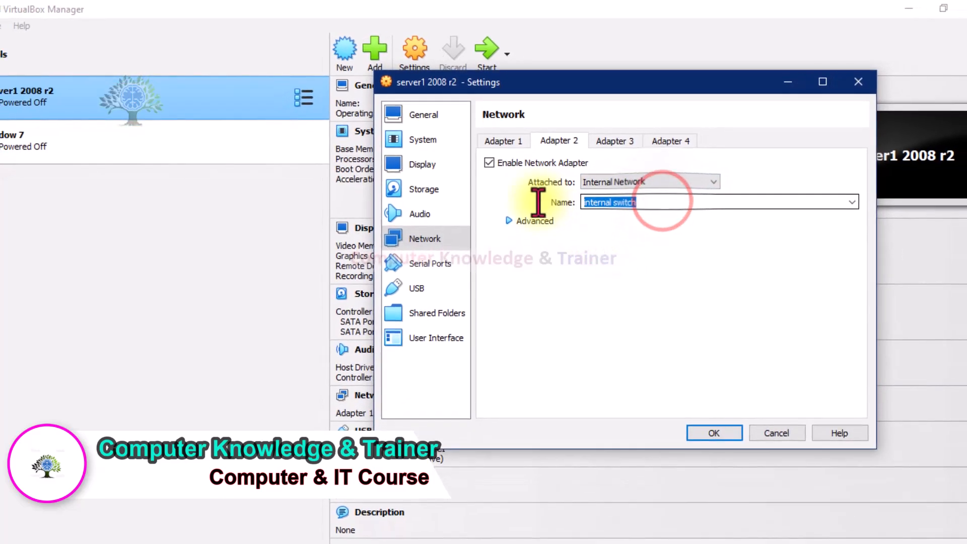
click(714, 436)
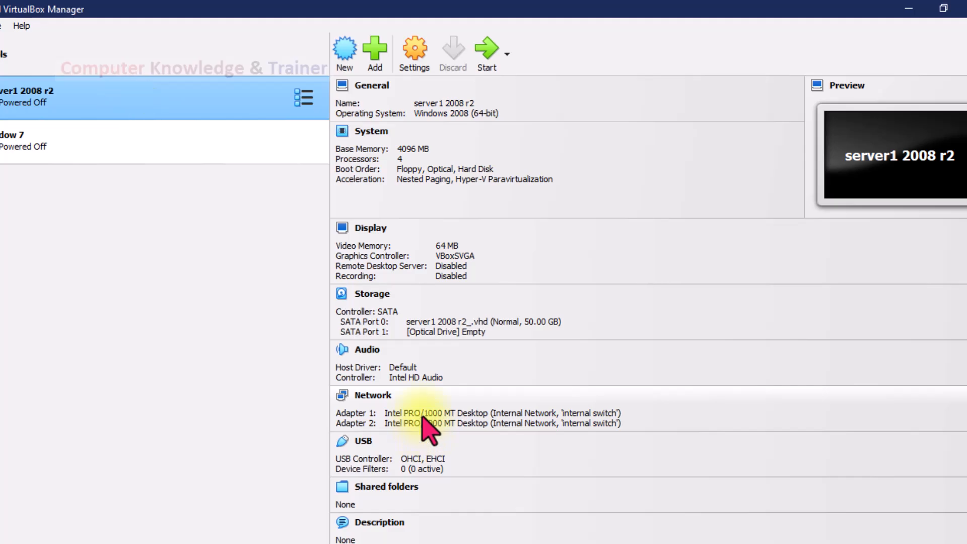
Step: Try attaching Adapter 1 of the window 7 machine to the Internal Network "internal switch", and discard the changes
click(95, 143)
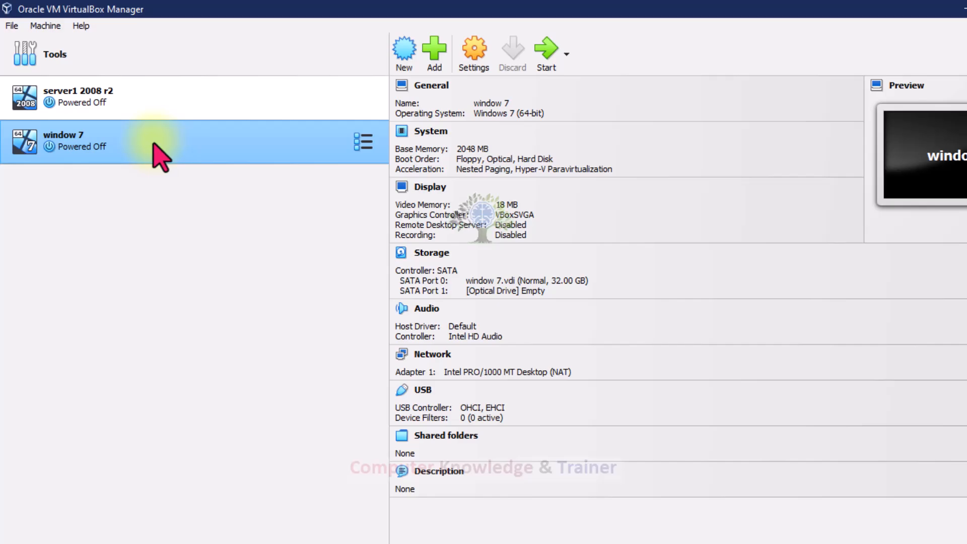
click(470, 56)
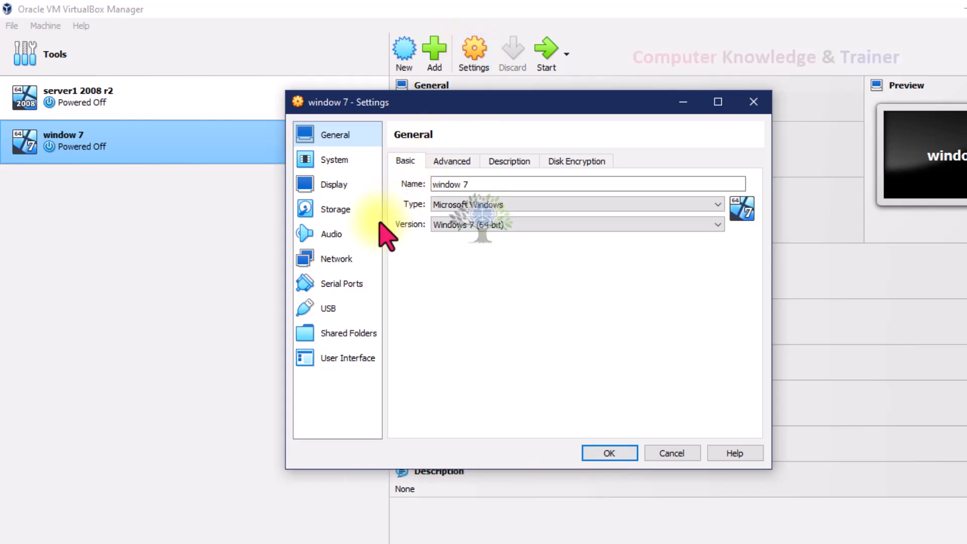
click(328, 261)
click(549, 202)
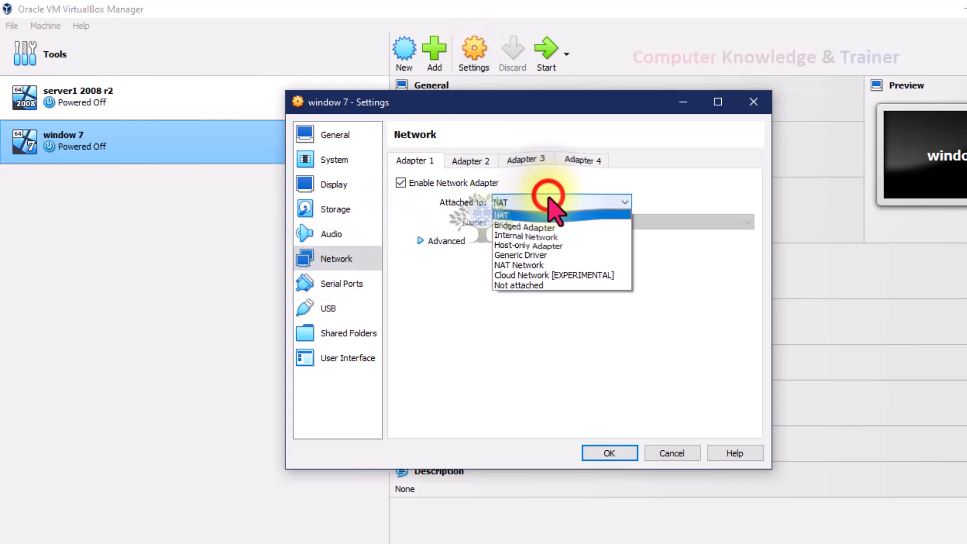
click(542, 235)
drag(557, 222, 464, 220)
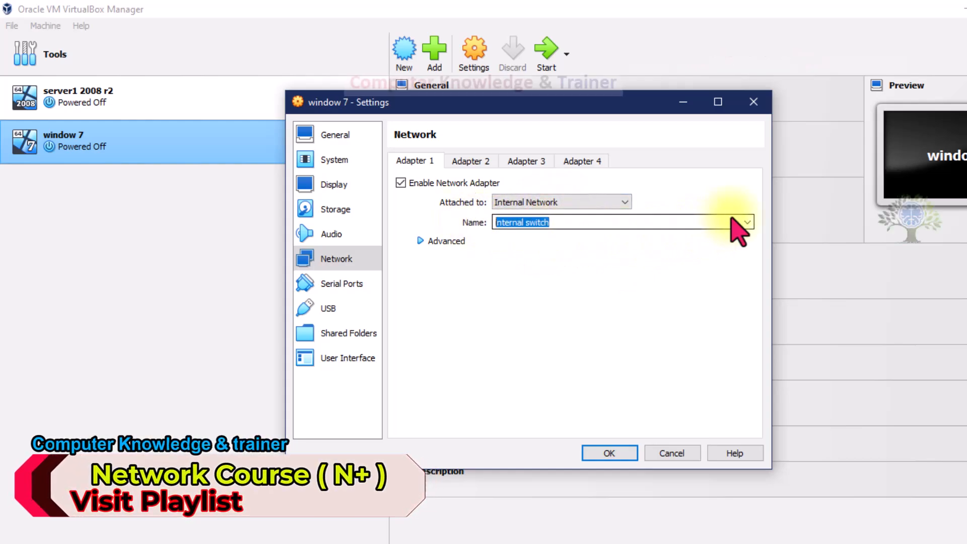
click(672, 451)
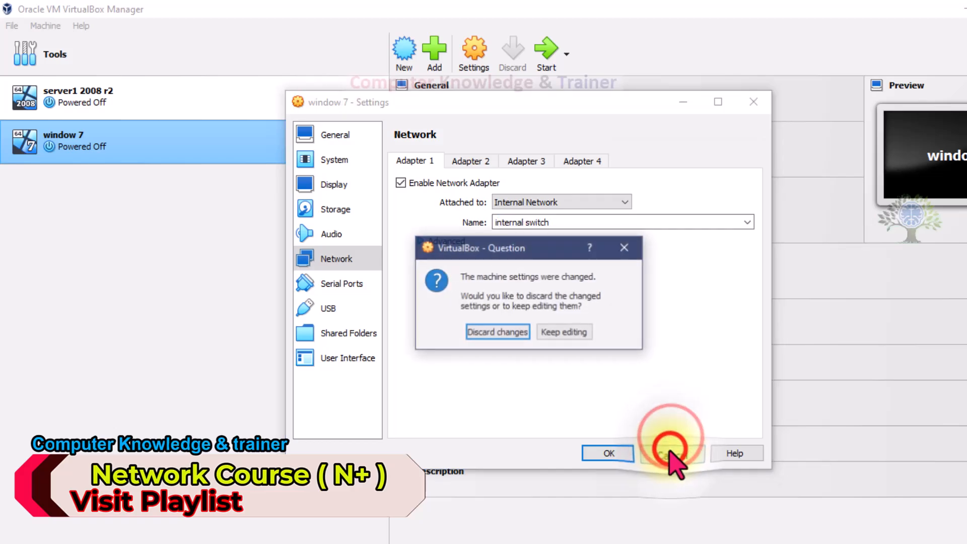
click(514, 333)
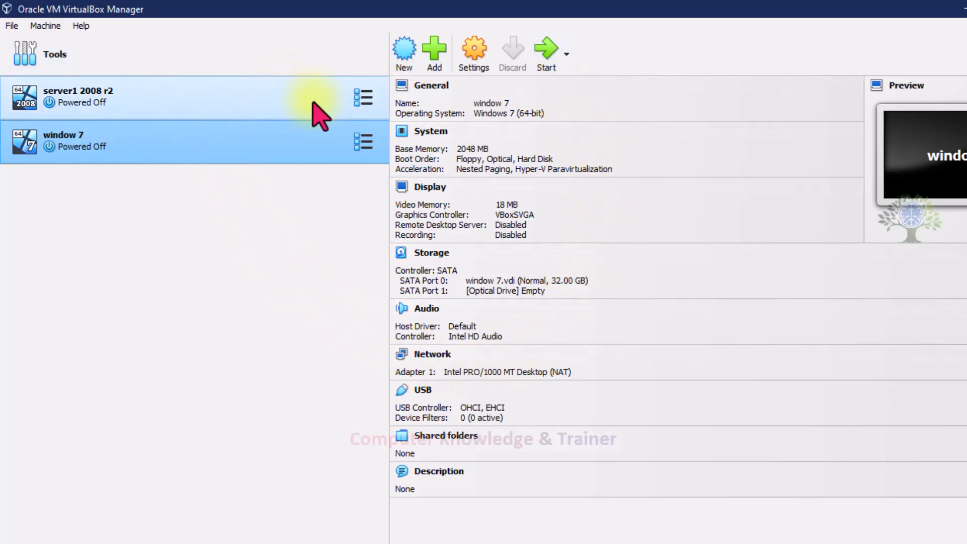
Step: Examine the MAC addresses of network Adapters 1 and 2 in the settings of server1 2008 r2
click(217, 96)
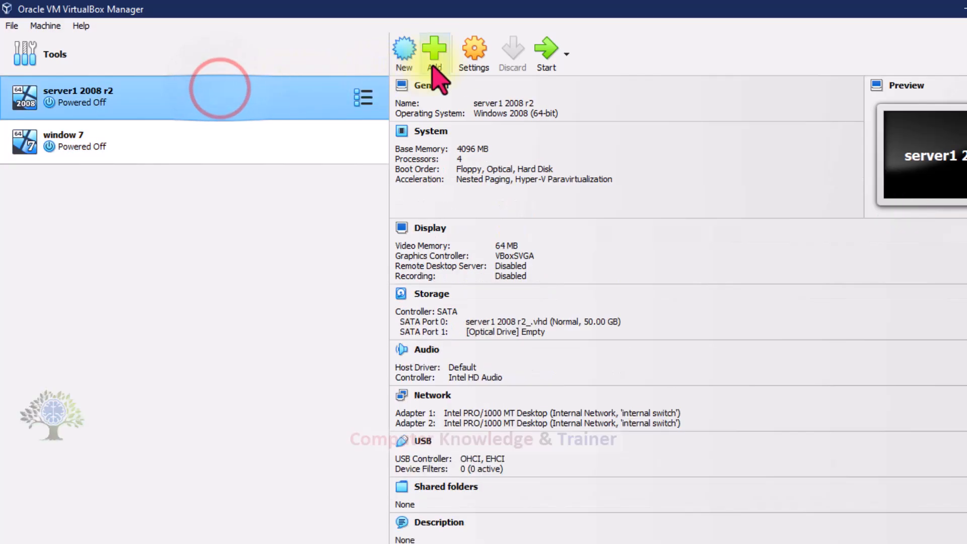
click(476, 64)
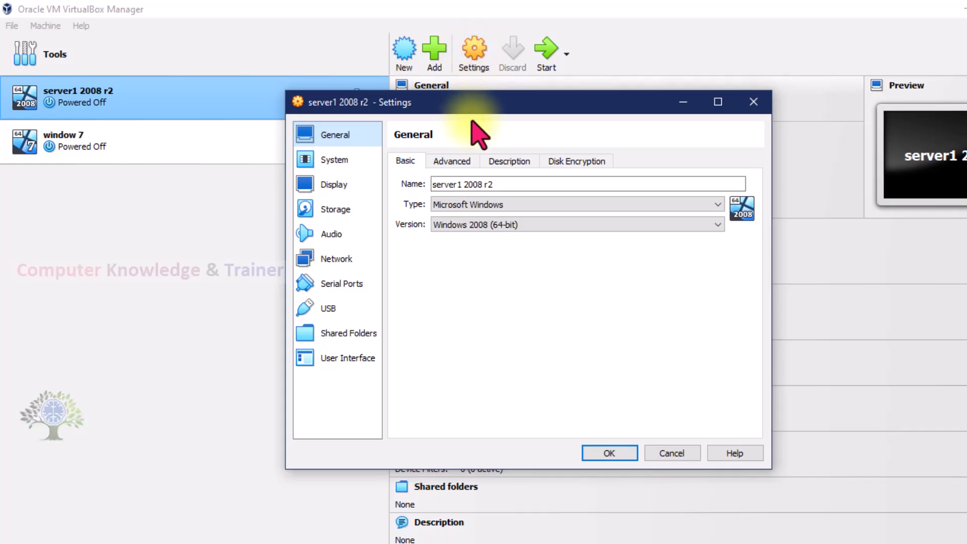
click(335, 268)
click(445, 240)
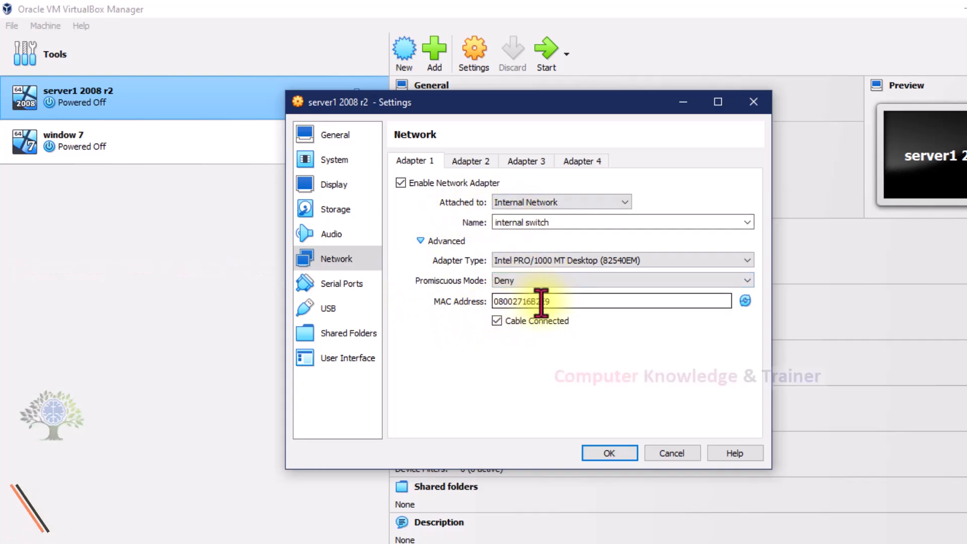
drag(552, 302, 493, 302)
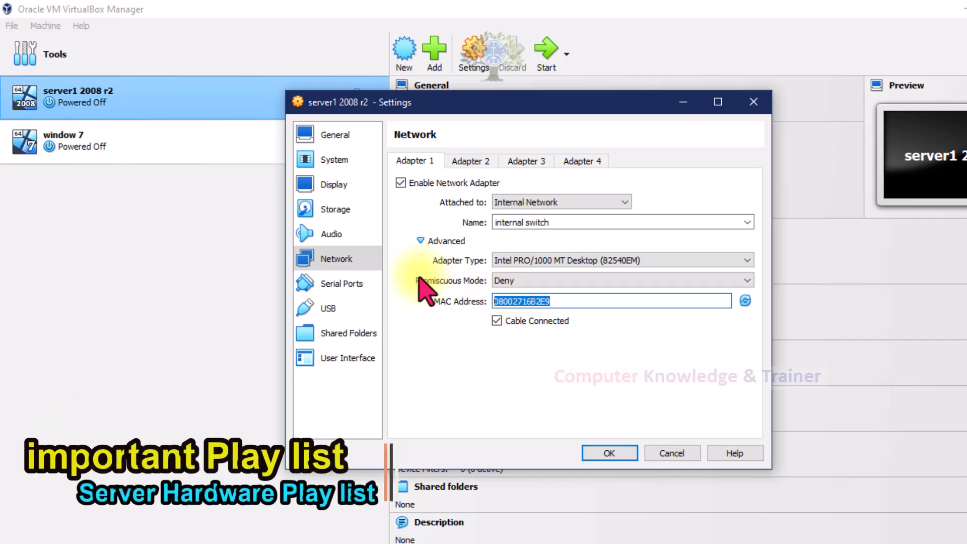
click(416, 277)
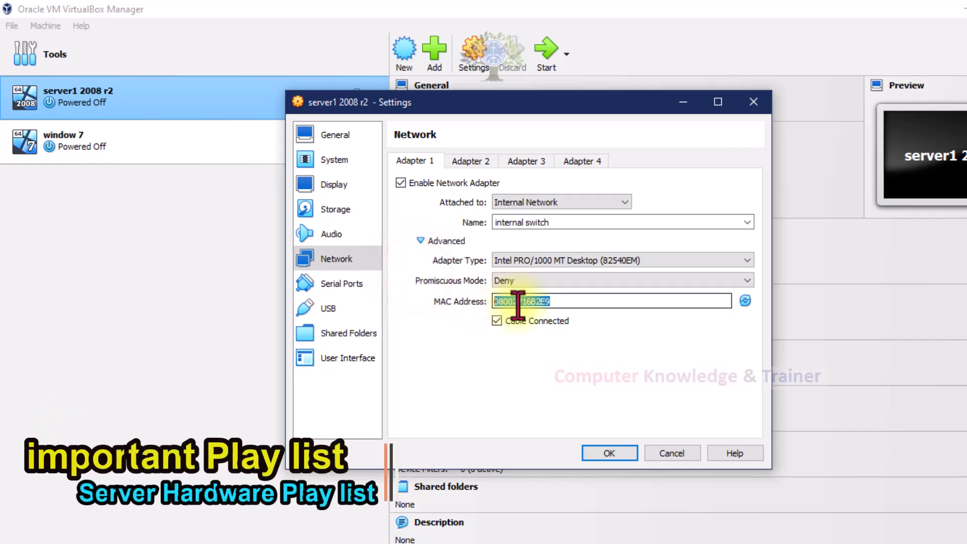
click(551, 306)
drag(551, 306, 492, 308)
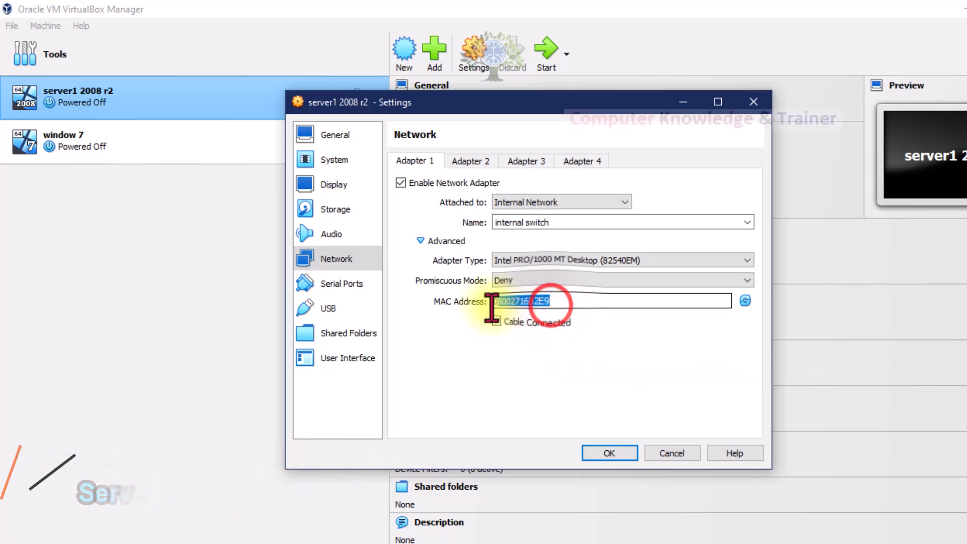
click(482, 163)
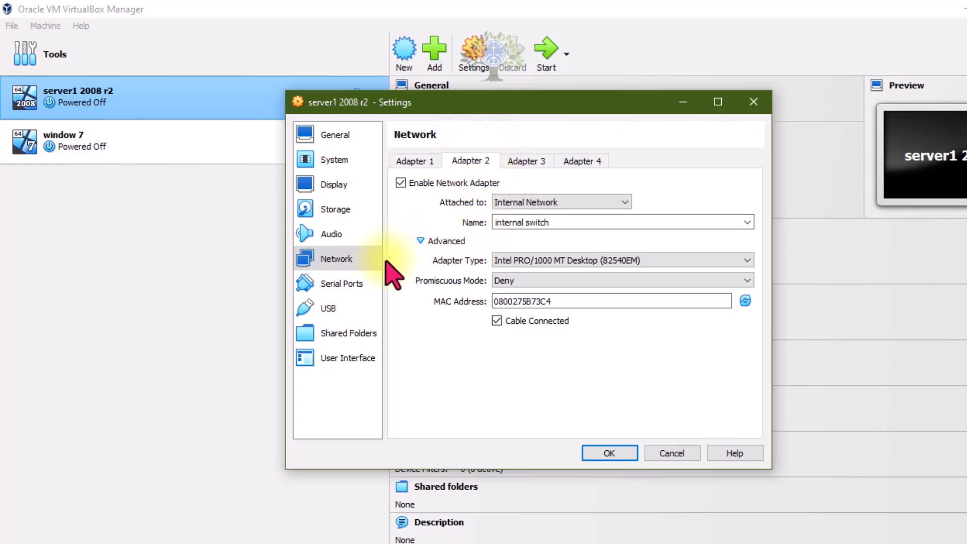
Step: Review the serial port settings of server1 2008 r2 and add an empty USB device filter
click(363, 285)
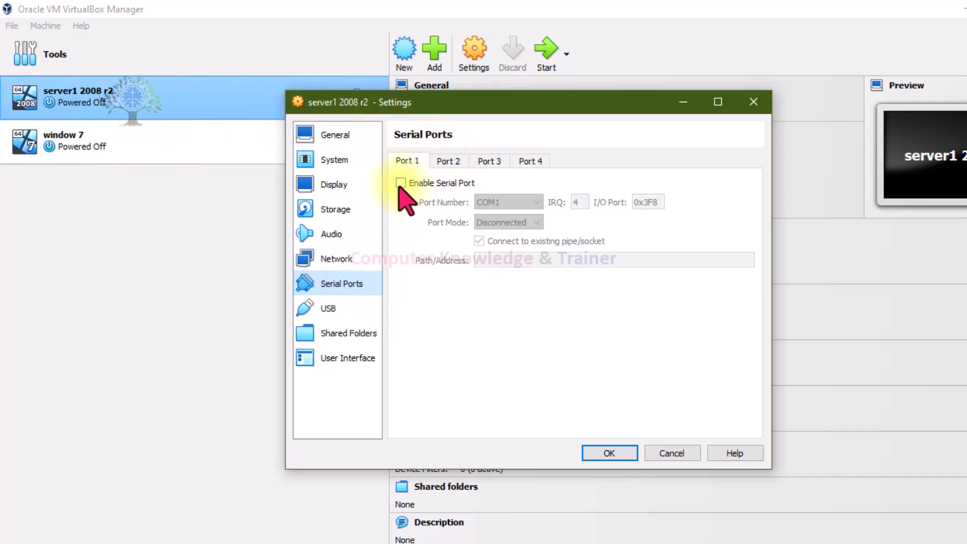
click(330, 315)
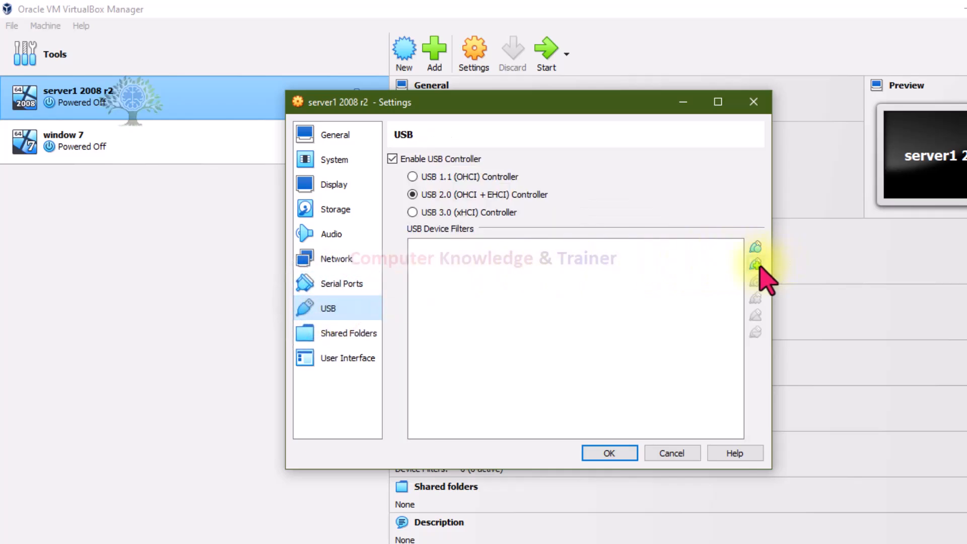
click(755, 265)
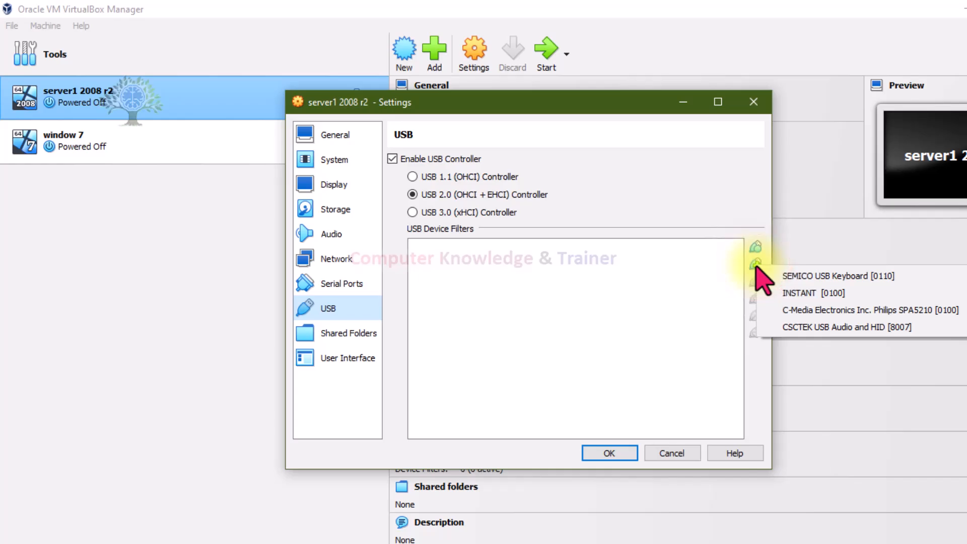
click(755, 247)
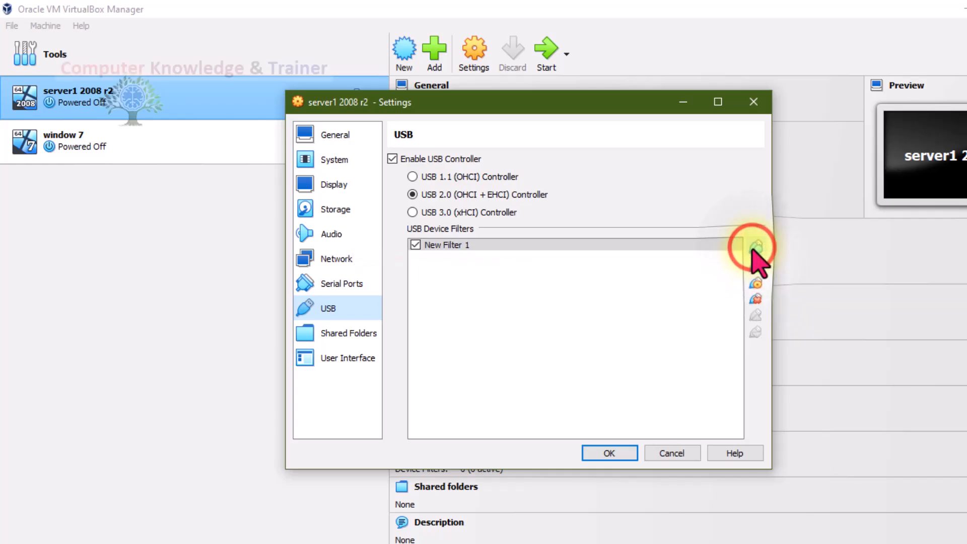
click(750, 265)
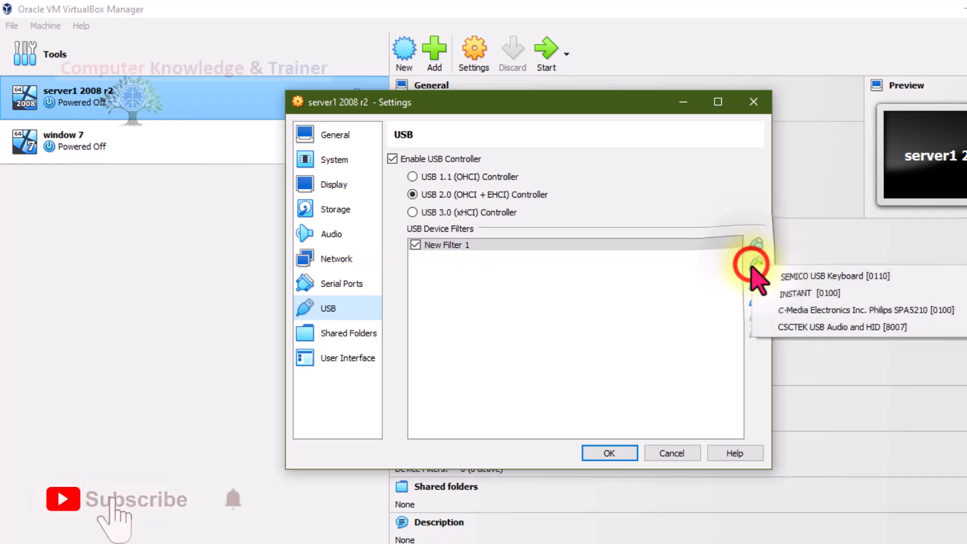
click(690, 286)
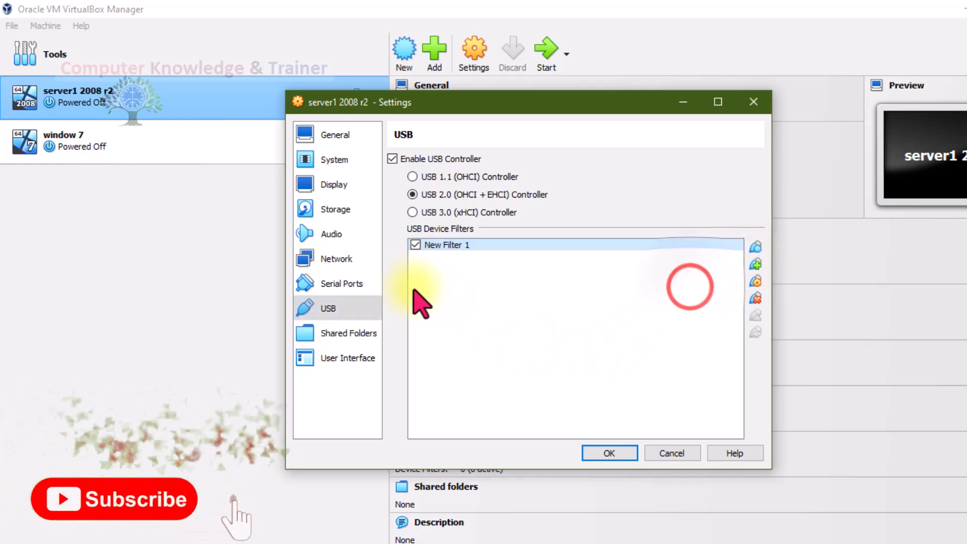
Step: Review the shared folder and user interface settings of server1 2008 r2, and compare the details of window 7 and server1 2008 r2
click(347, 333)
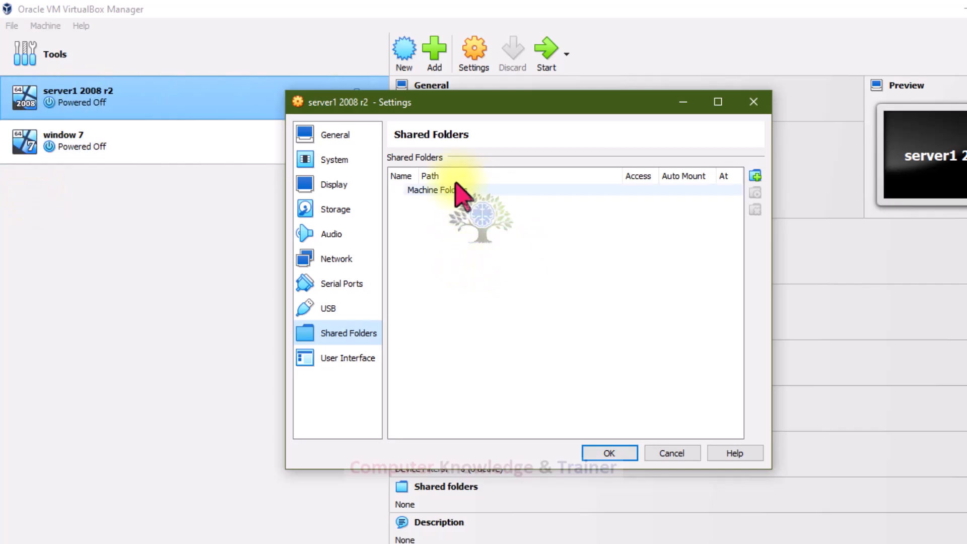
click(335, 358)
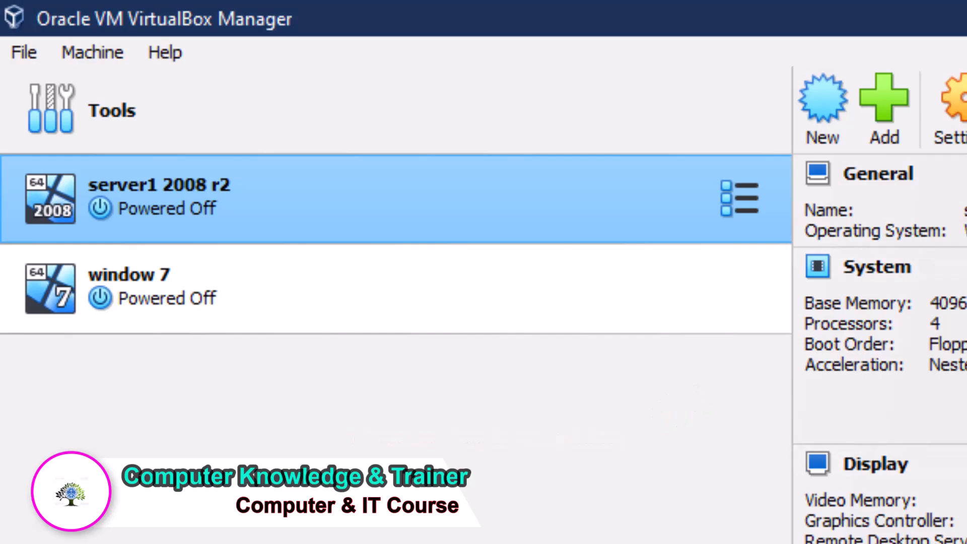
click(133, 296)
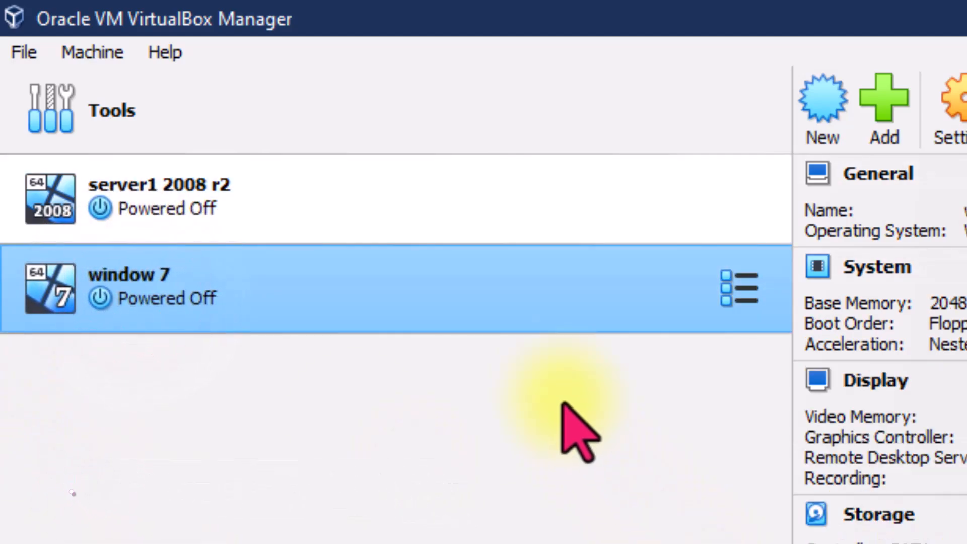
click(433, 231)
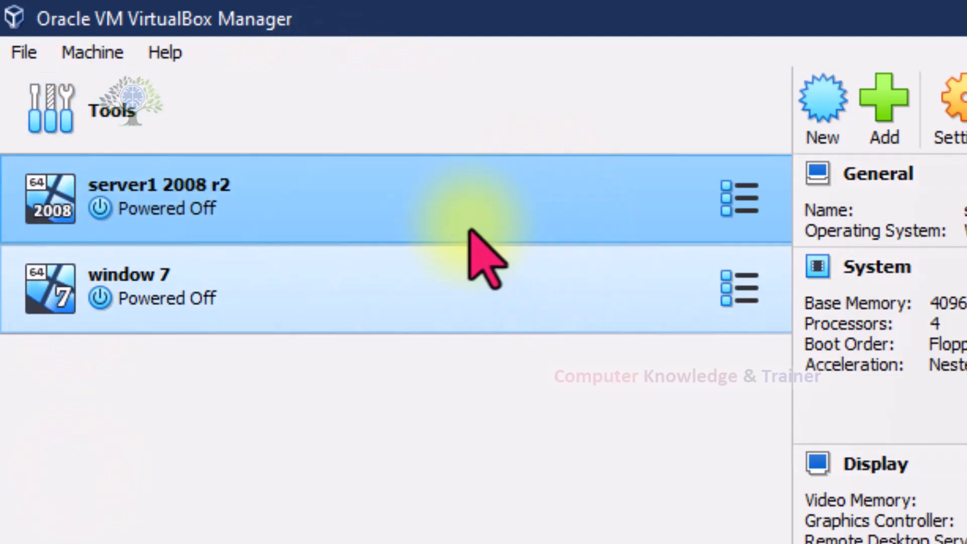
click(432, 430)
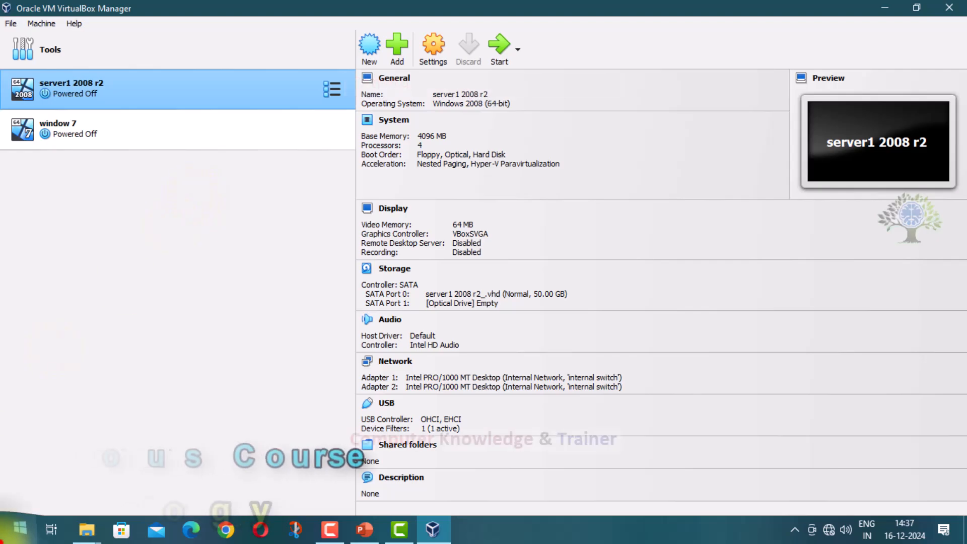
Step: Switch to File Explorer and open Local Disk (C:) from This PC
click(17, 529)
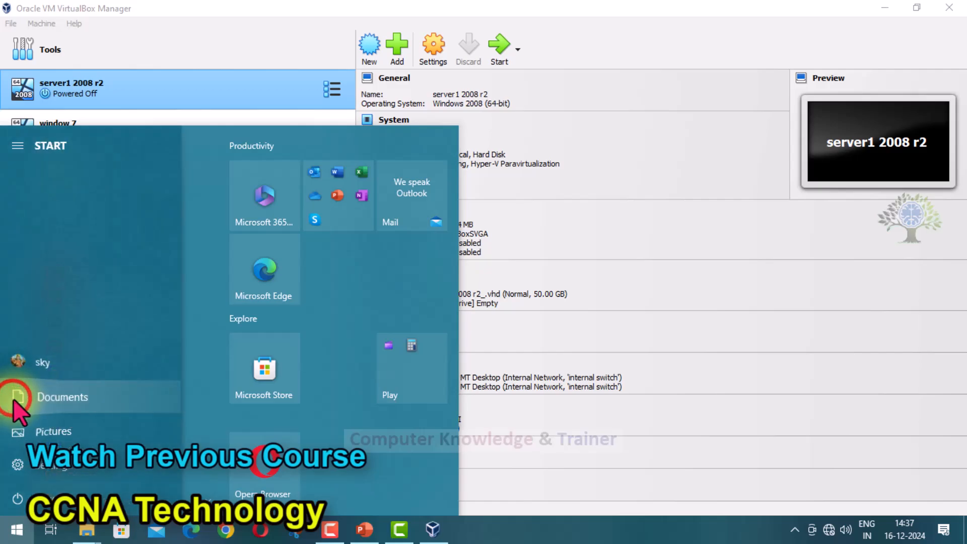
click(15, 398)
click(58, 234)
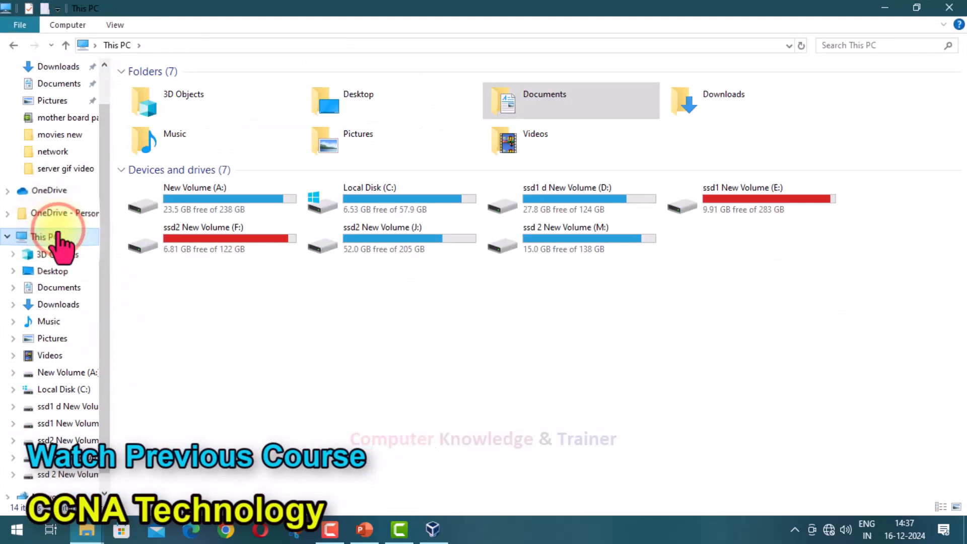
click(428, 188)
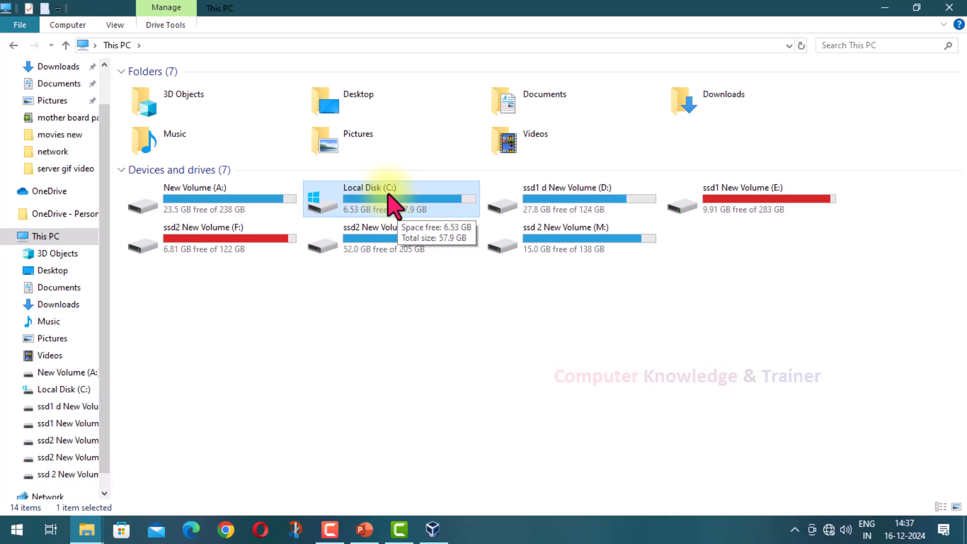
double_click(388, 196)
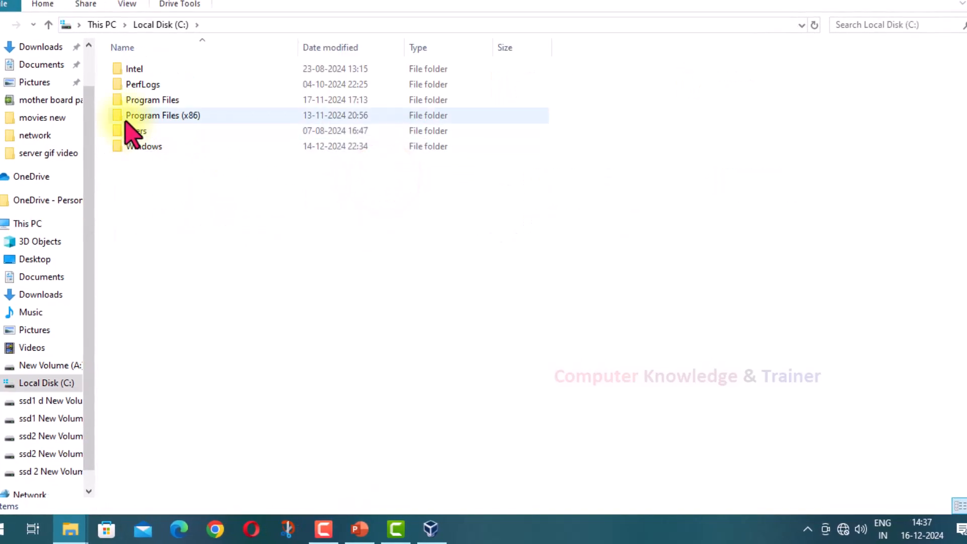
Step: Look over the system folders on Local Disk (C:) and check the Windows folder's size in its properties
click(151, 116)
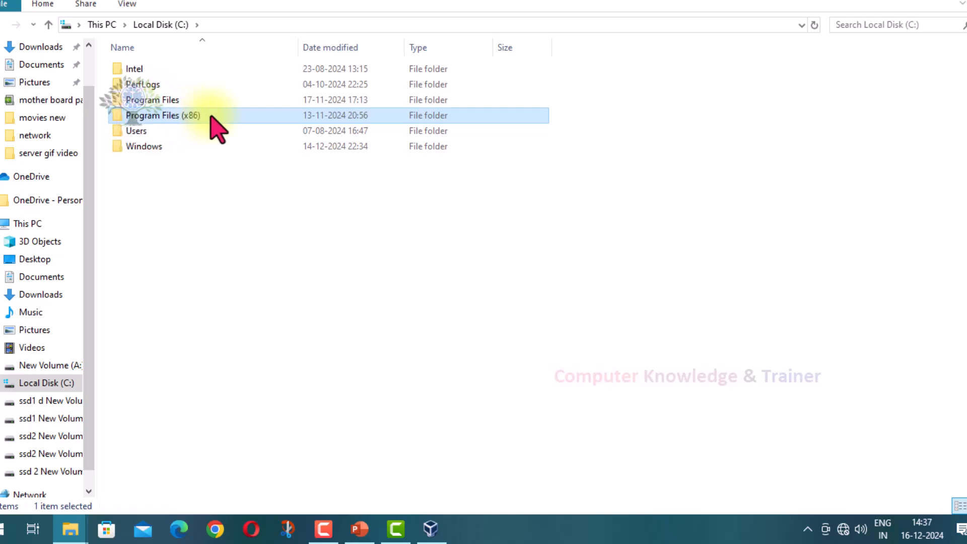
click(158, 99)
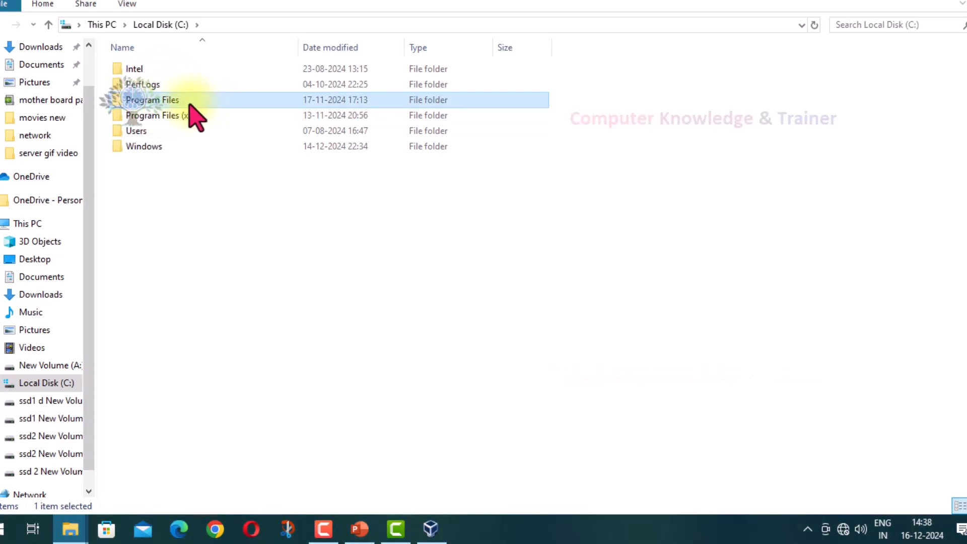
click(188, 131)
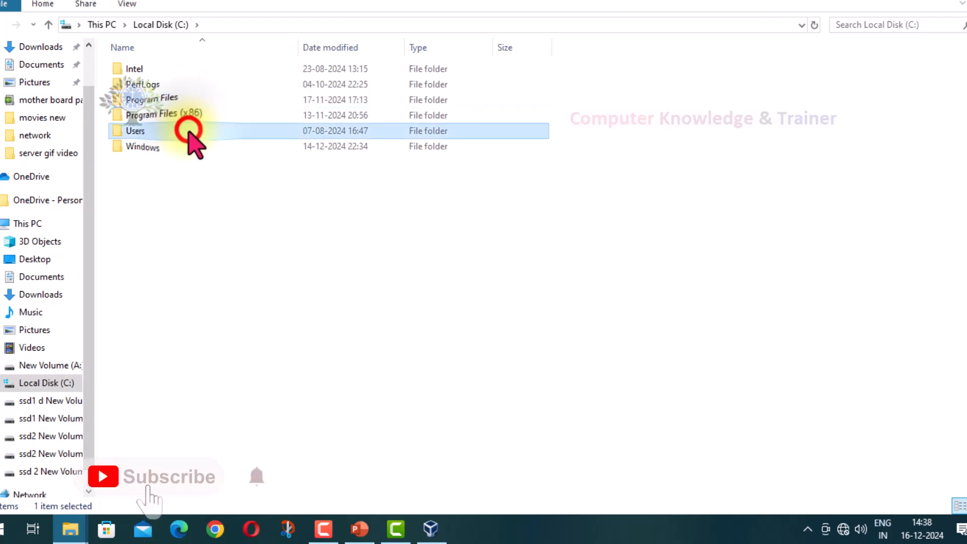
click(172, 147)
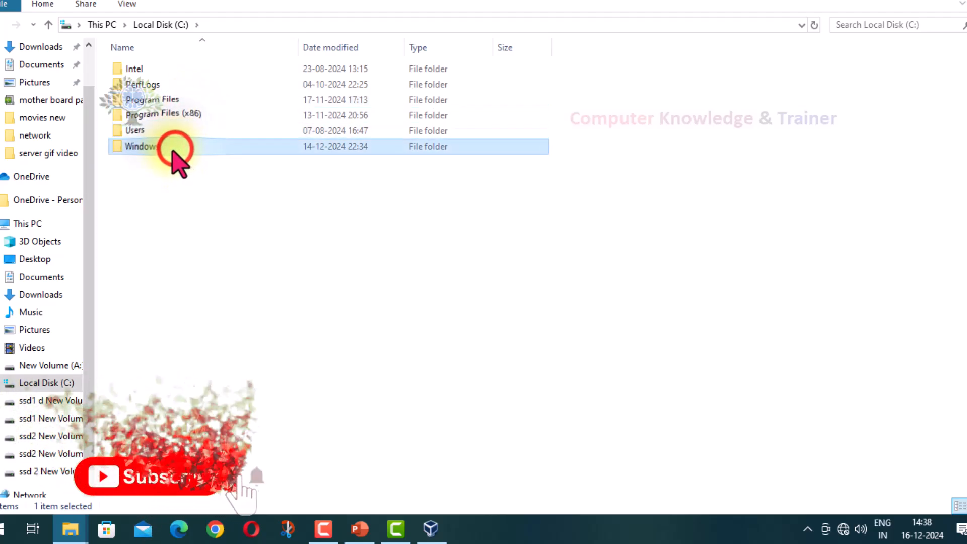
right_click(136, 155)
click(168, 502)
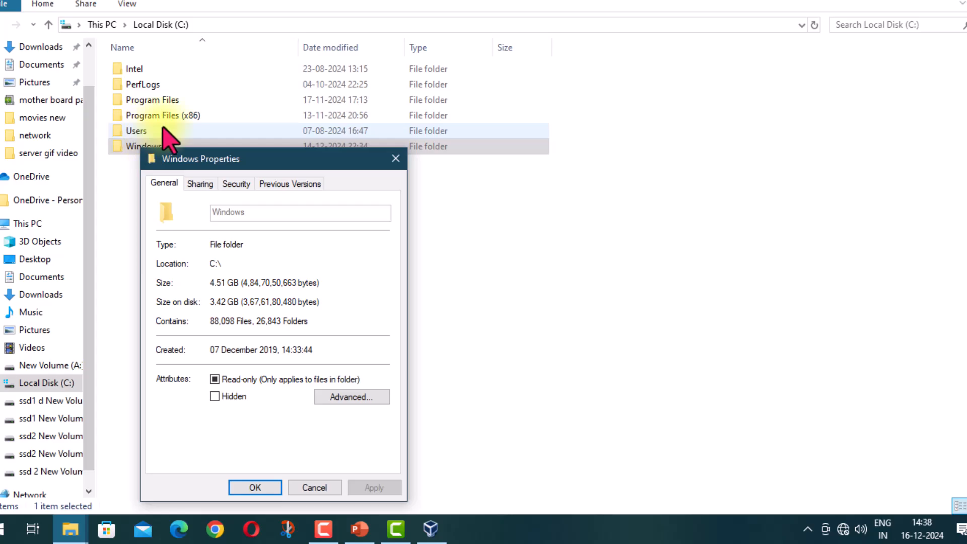
drag(210, 159, 691, 36)
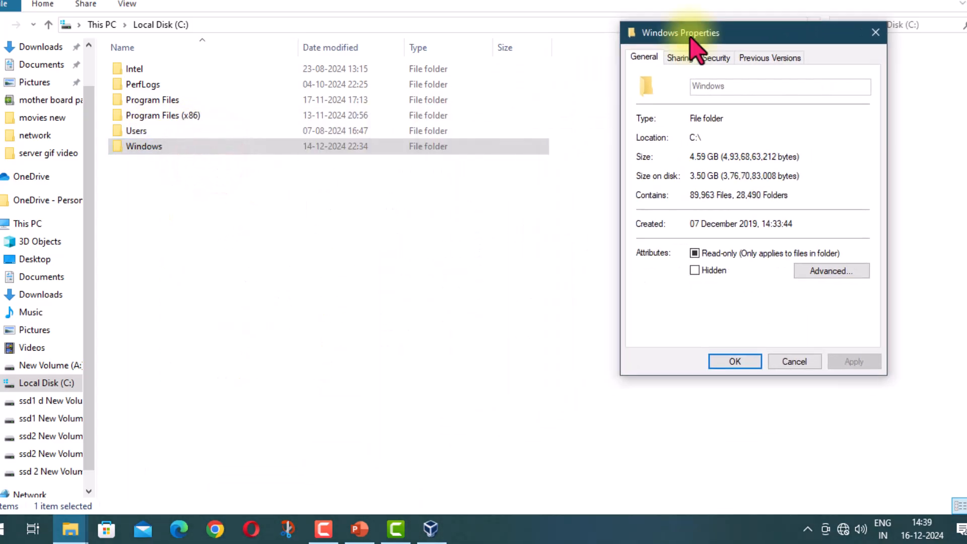
click(798, 363)
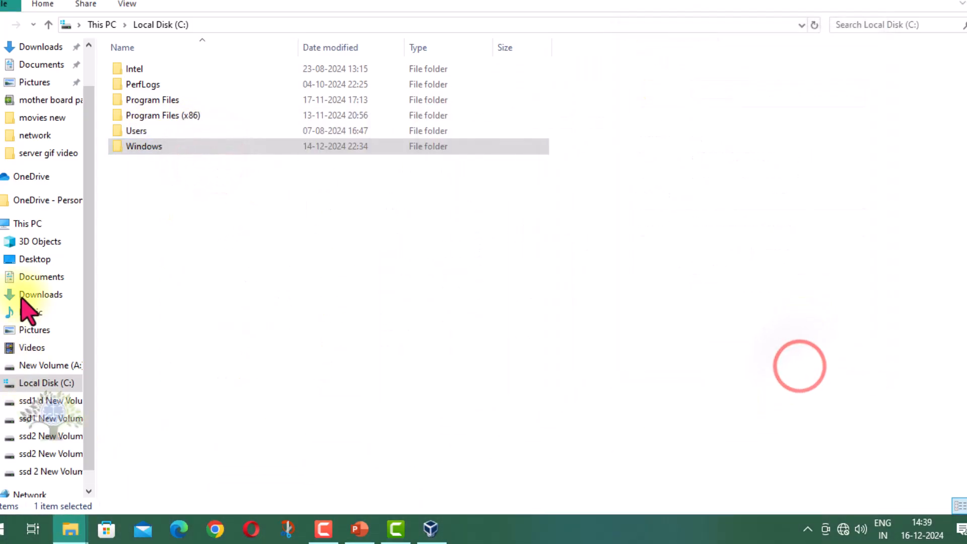
Step: Return to This PC and check the used space and capacity of Local Disk (C:) in its properties
click(22, 223)
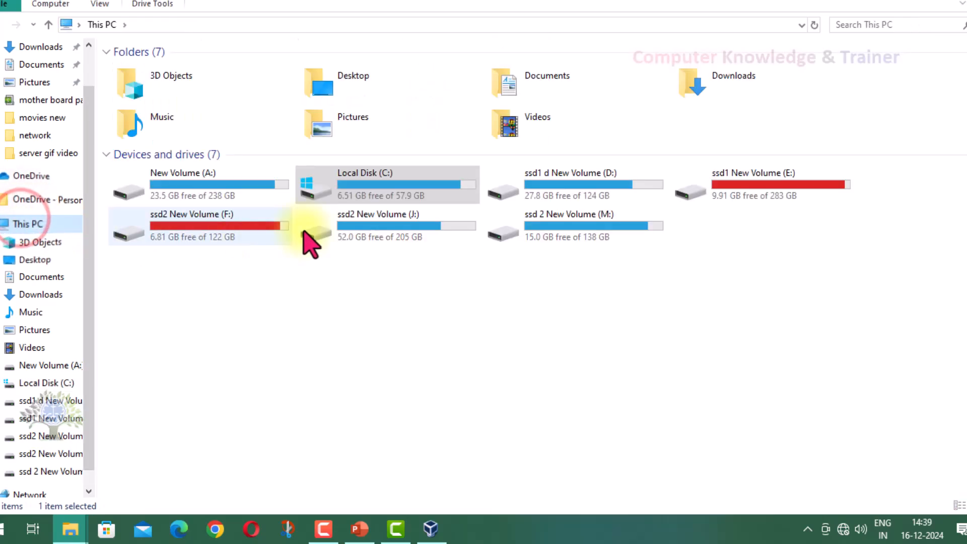
click(399, 190)
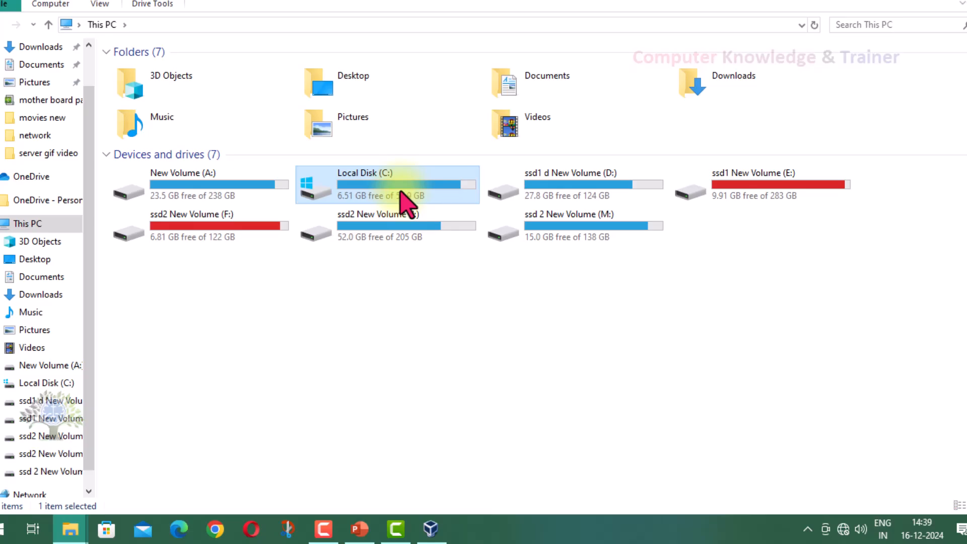
click(365, 175)
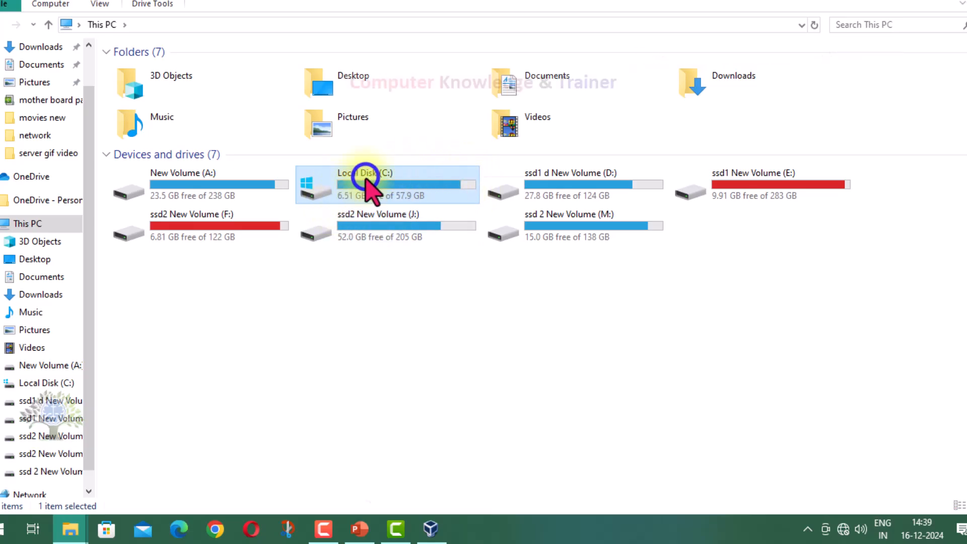
right_click(366, 176)
click(395, 489)
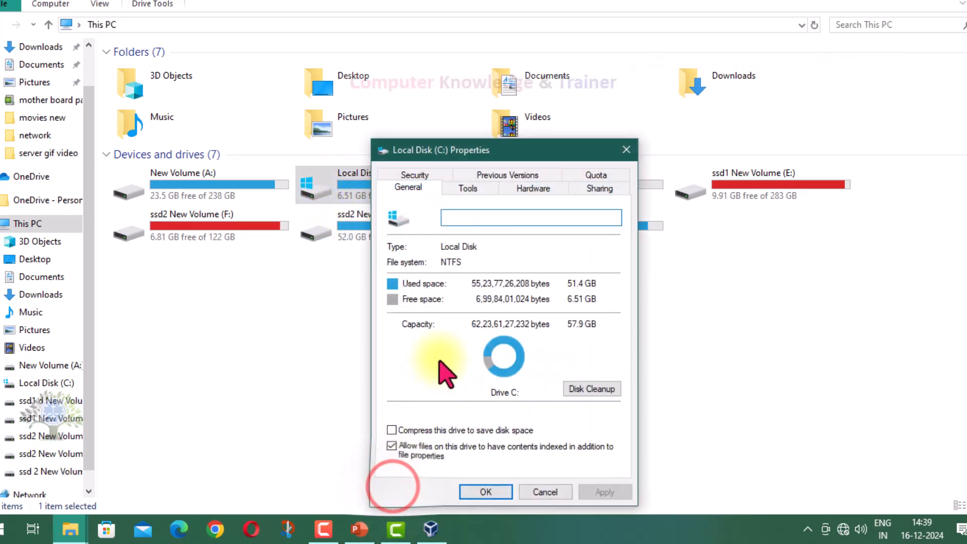
click(579, 285)
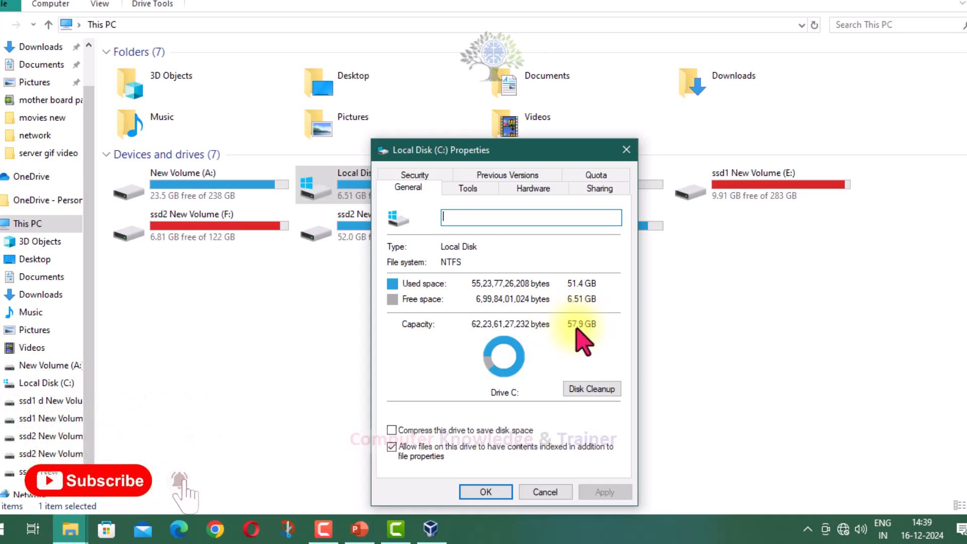
click(534, 491)
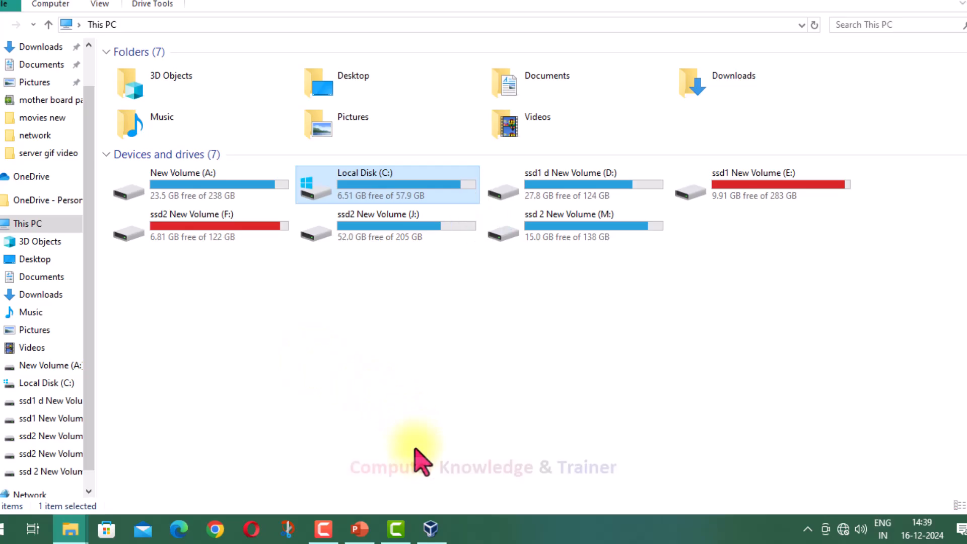
Step: Switch back to Oracle VM VirtualBox Manager and review the details of server1 2008 r2
click(430, 528)
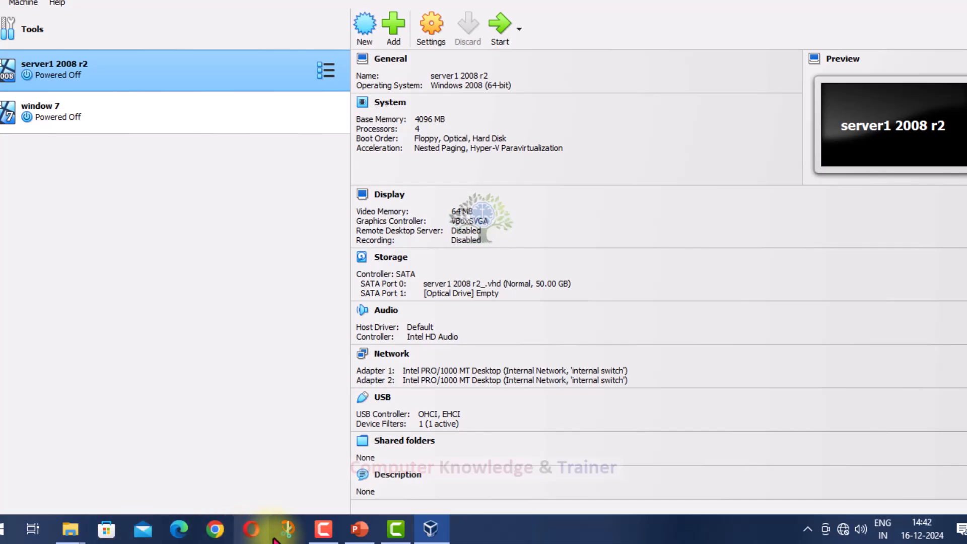
click(323, 529)
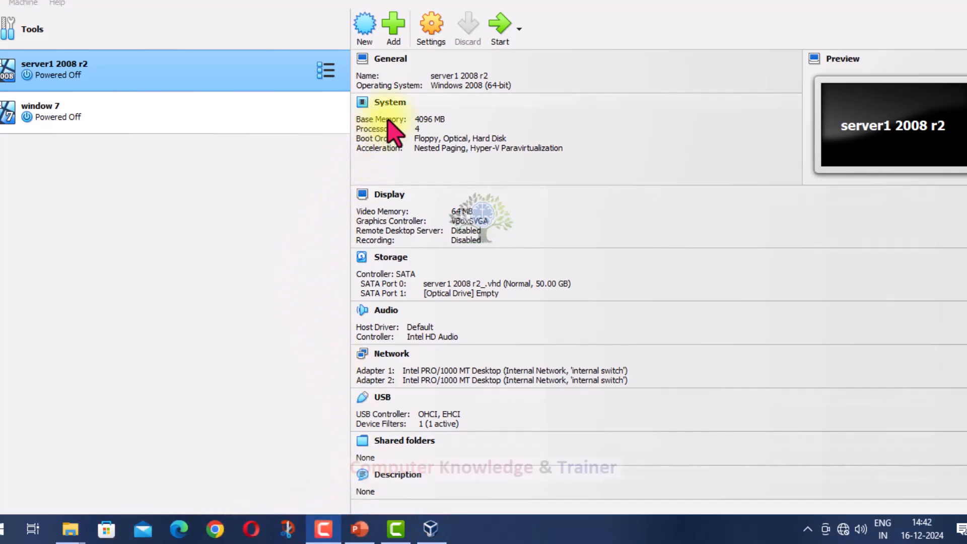
click(291, 120)
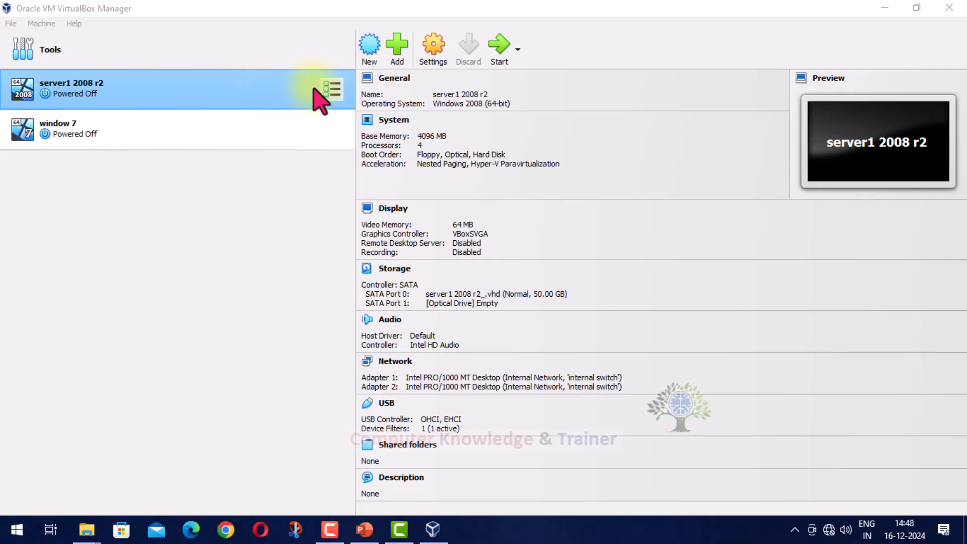
click(524, 23)
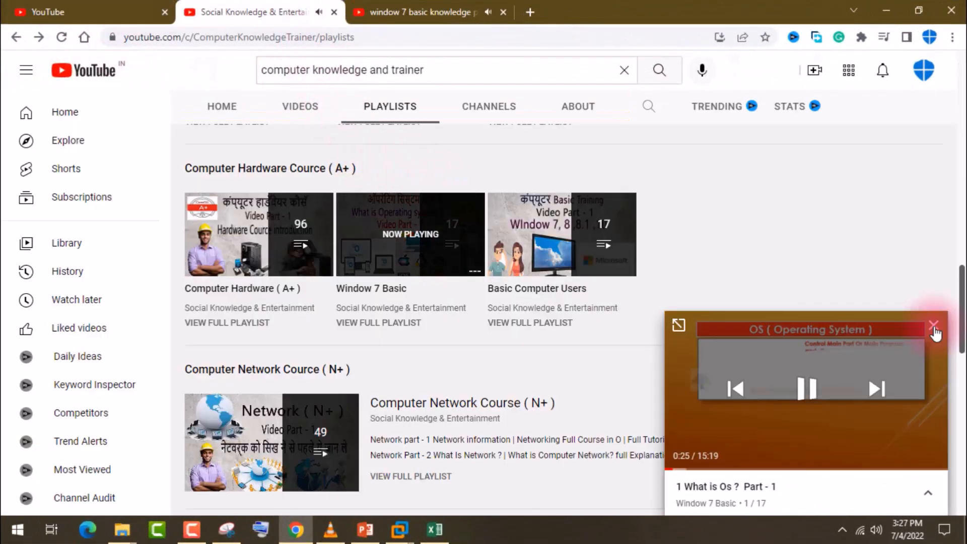
Step: In the channel's playlists on YouTube, open Window 10 System & Setting in a new tab and close the window 7 basic tab
click(935, 331)
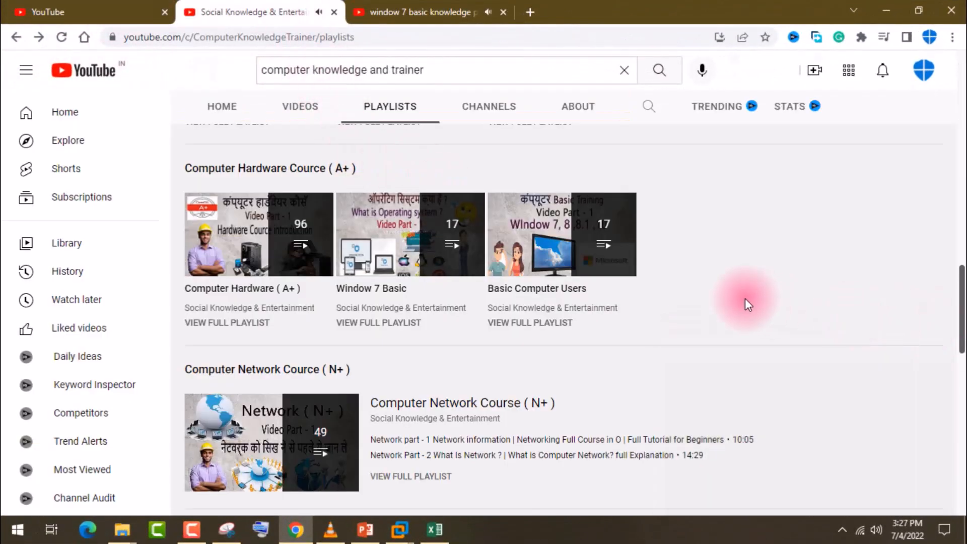
scroll(746, 301, up, 3)
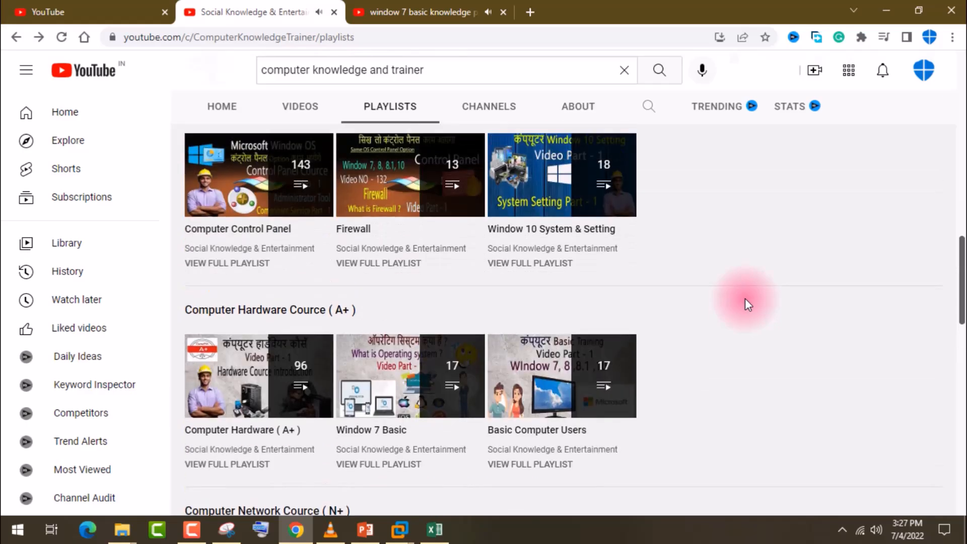
scroll(744, 299, up, 3)
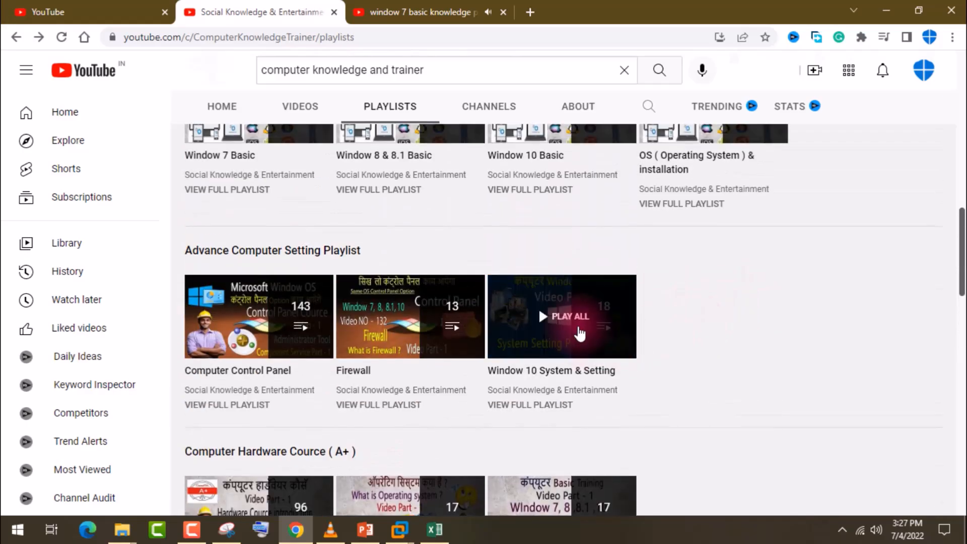
right_click(545, 325)
click(564, 328)
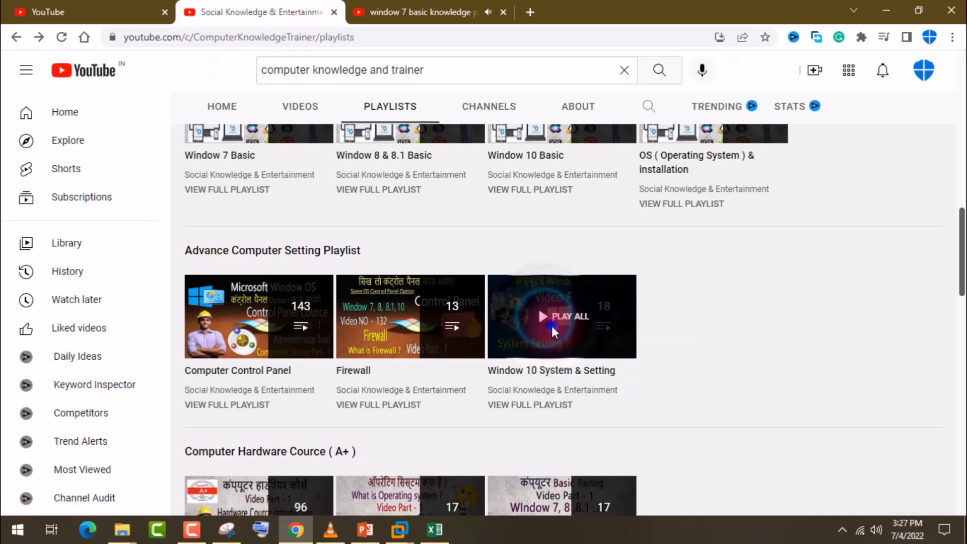
click(562, 11)
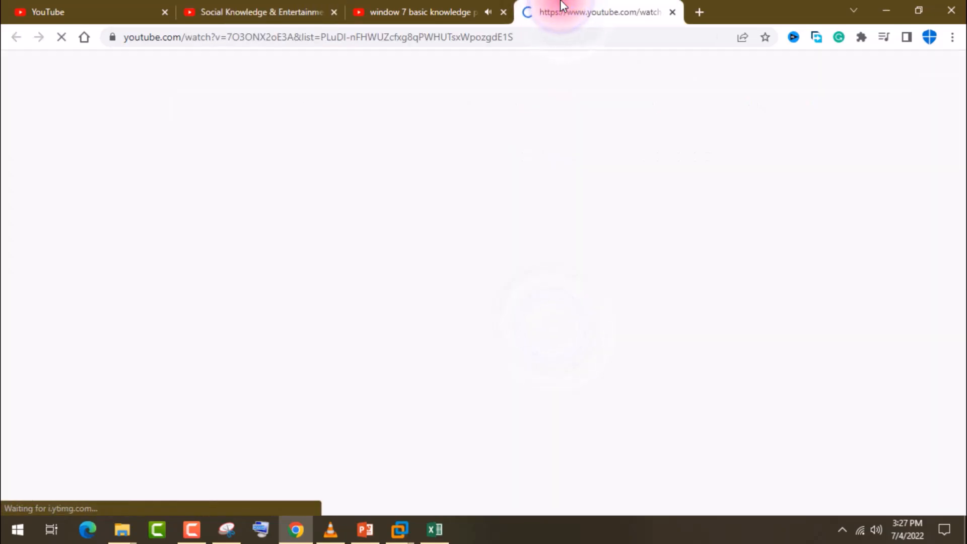
click(504, 12)
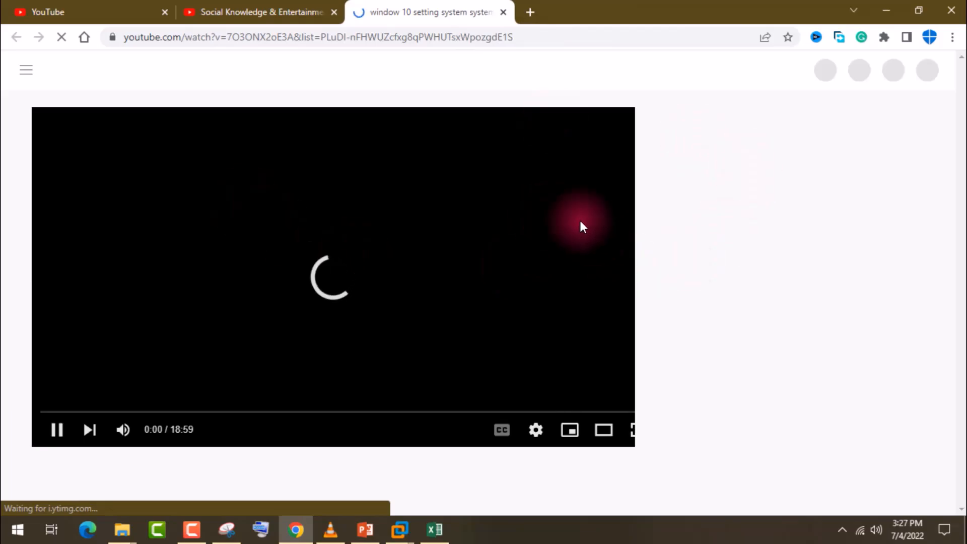
Step: Look through the videos of the Window 10 System & Setting playlist and the first video's page
click(274, 6)
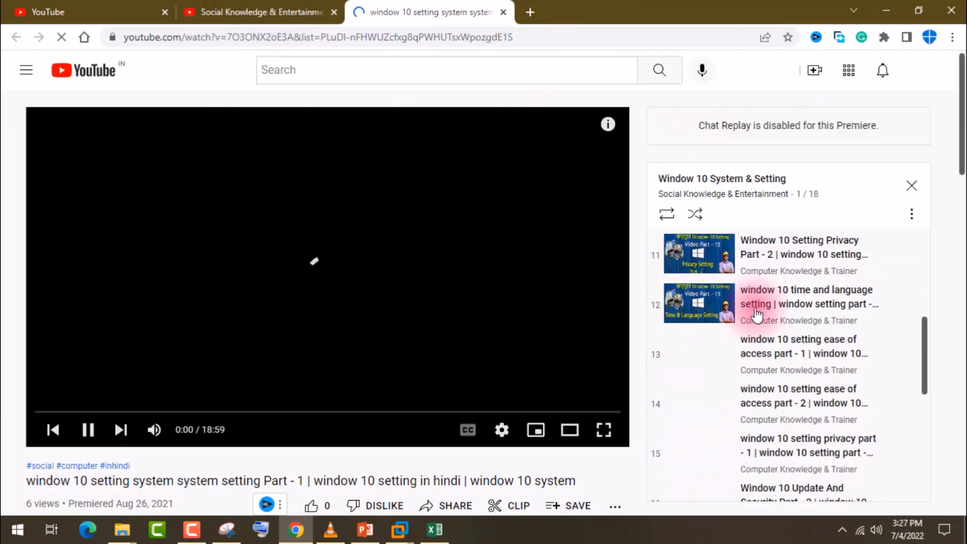
scroll(757, 316, up, 10)
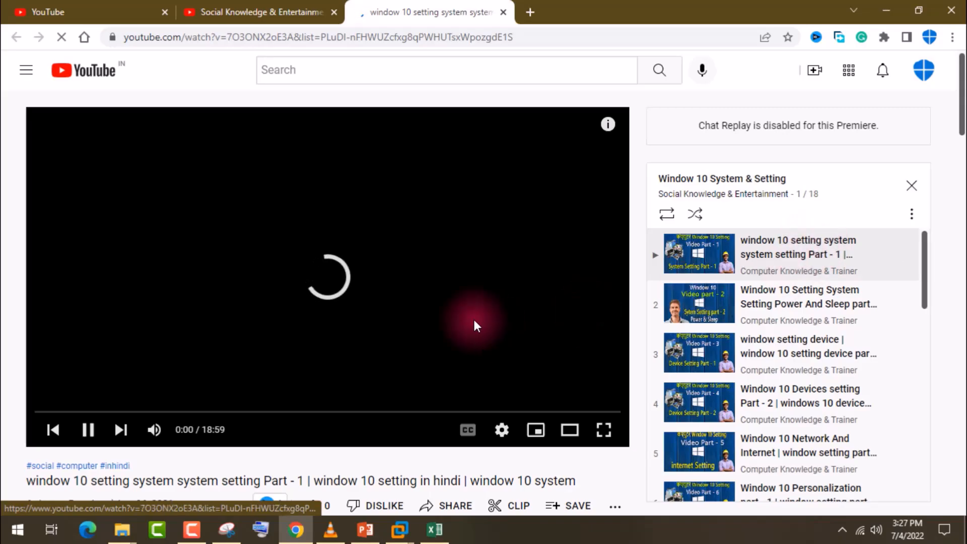
scroll(626, 285, down, 8)
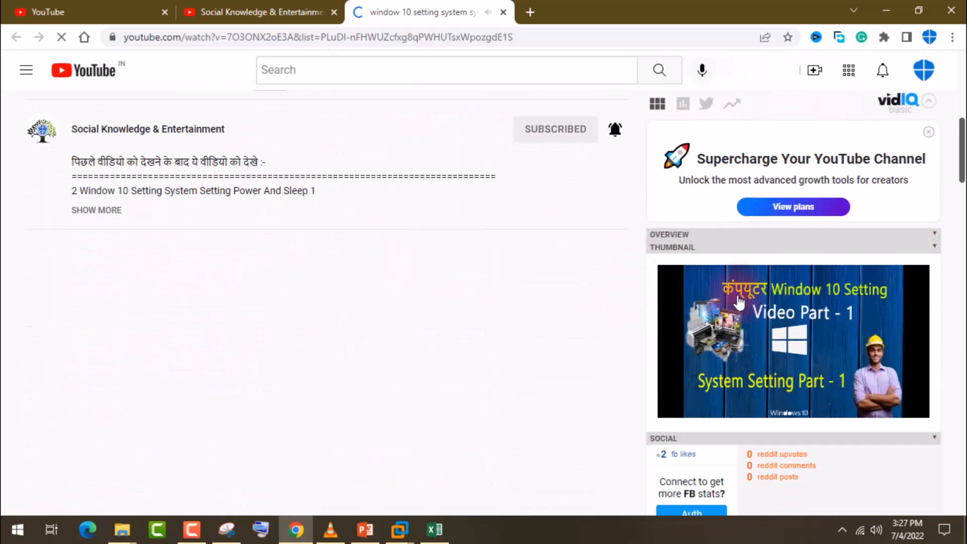
scroll(759, 287, down, 3)
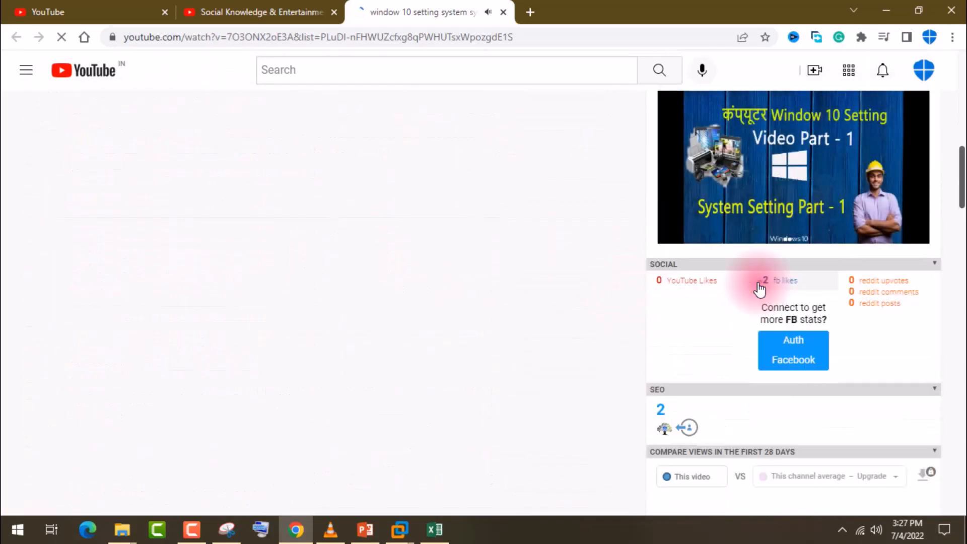
scroll(757, 282, down, 3)
scroll(757, 282, up, 15)
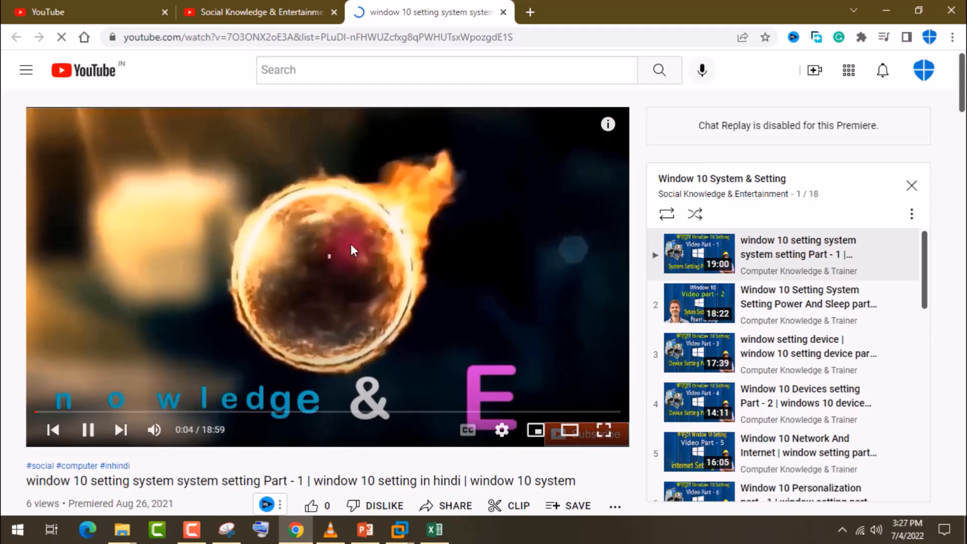
Step: Return to the channel's playlists and browse the advance setting, hardware (A+) and network (N+) course sections
click(241, 4)
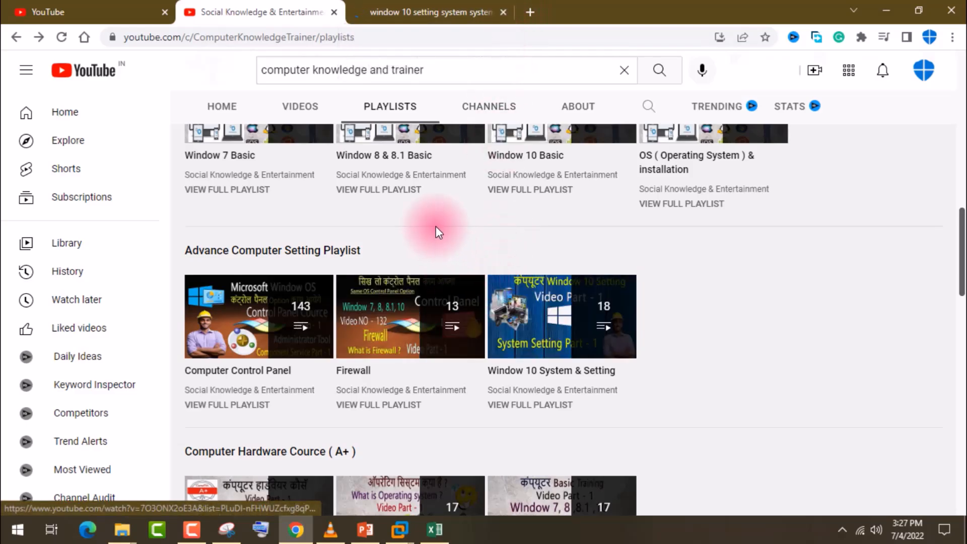
scroll(500, 204, up, 2)
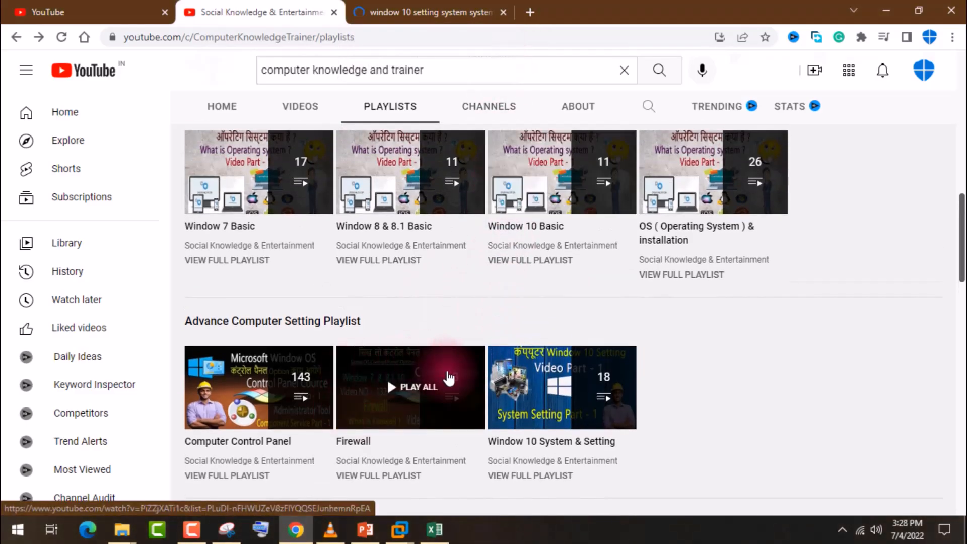
scroll(246, 388, down, 3)
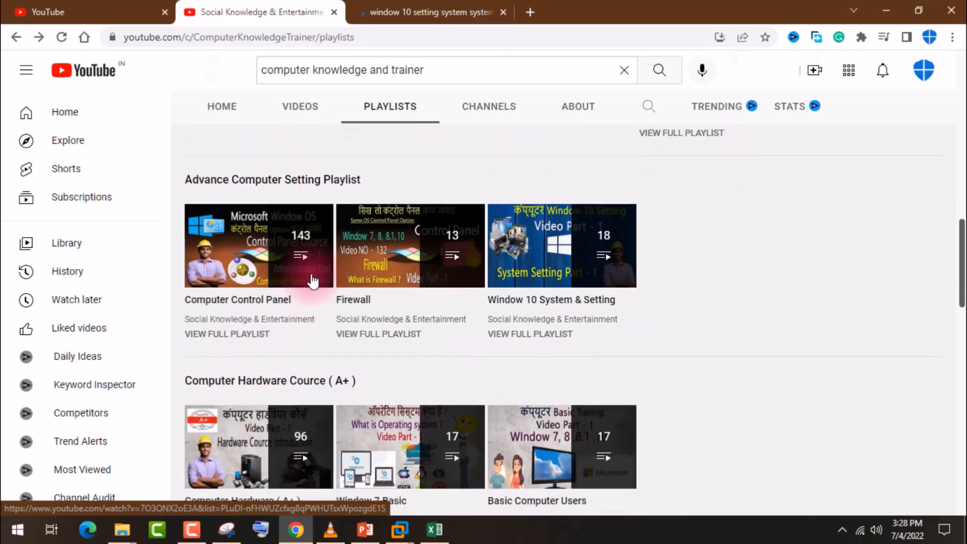
scroll(264, 252, down, 5)
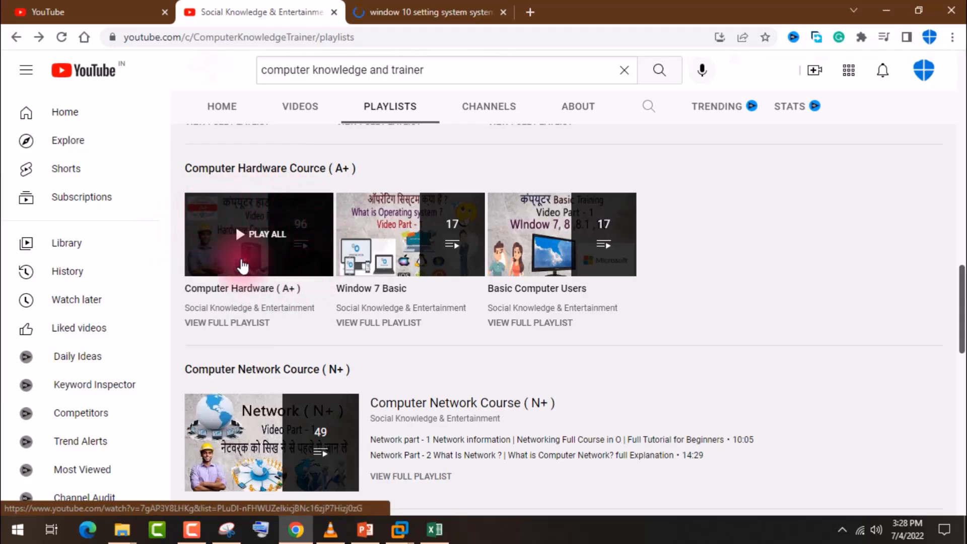
scroll(236, 222, down, 3)
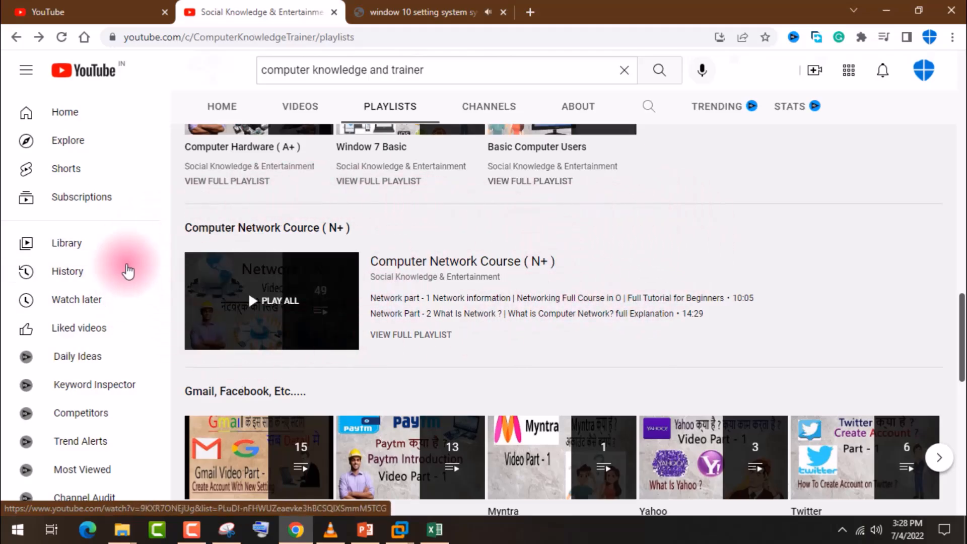
scroll(400, 266, down, 3)
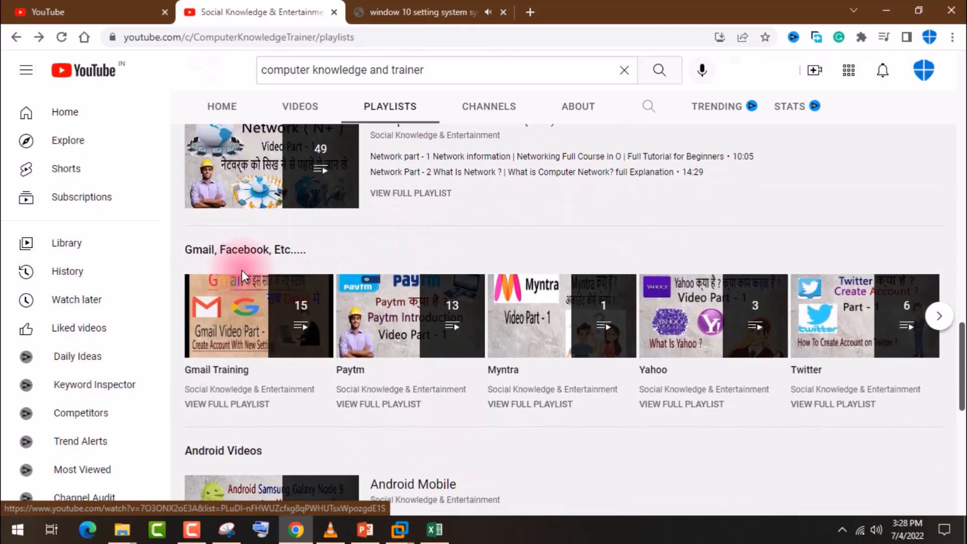
Step: Open the Gmail Training playlist in a new tab to view it, and close both video tabs
click(276, 319)
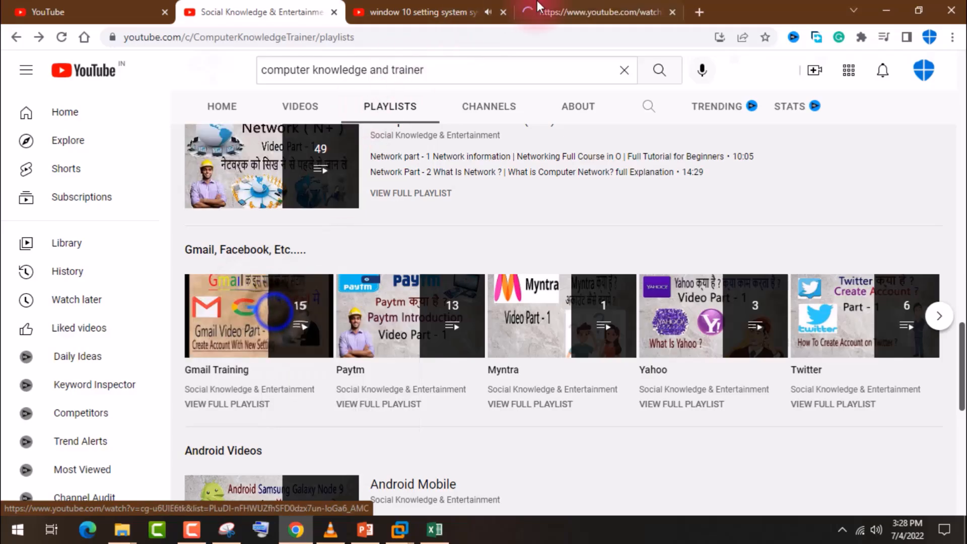
click(549, 7)
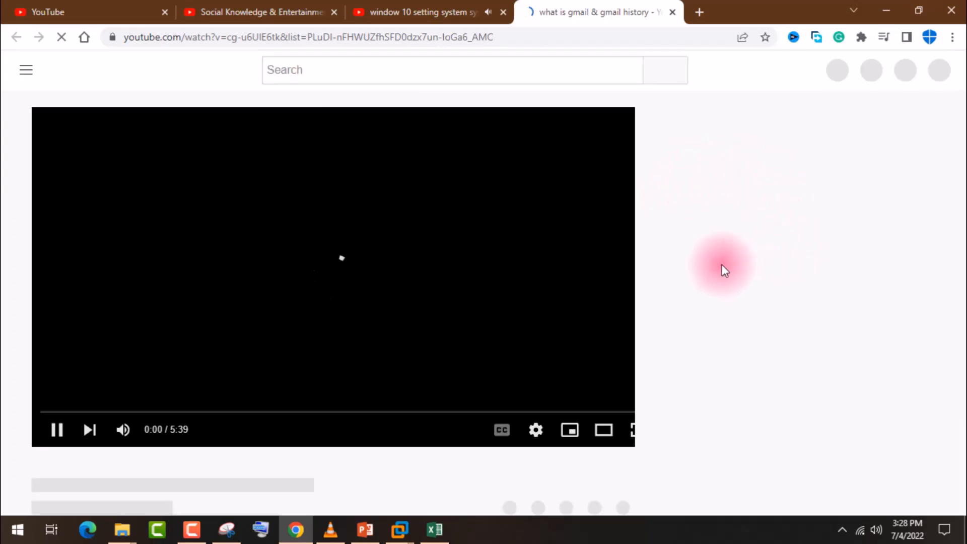
click(436, 4)
click(554, 6)
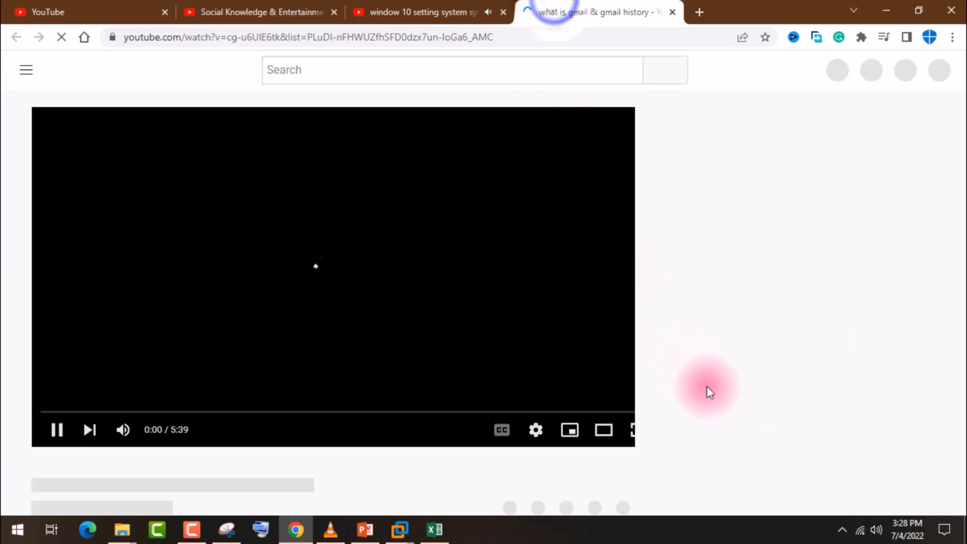
click(673, 12)
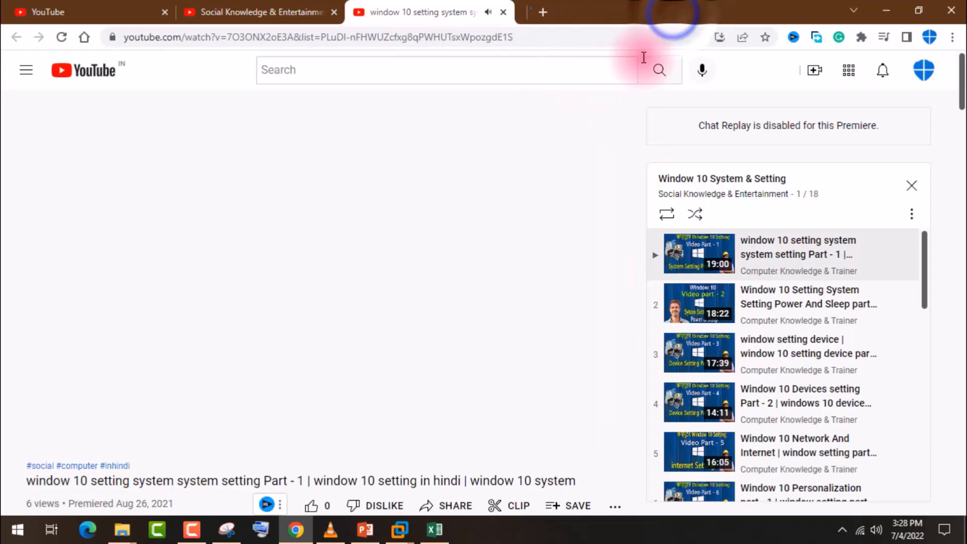
click(503, 12)
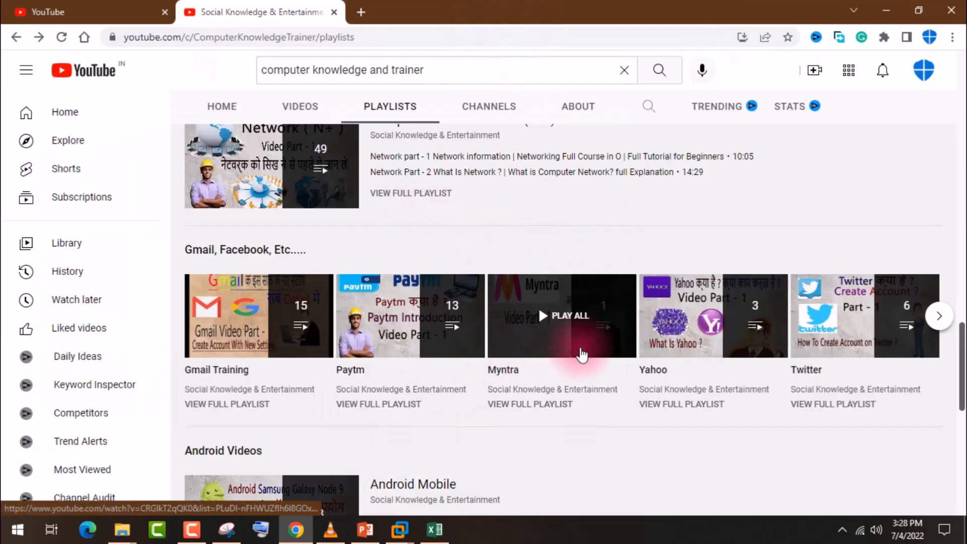
Step: Browse the remaining playlists in the Gmail, Facebook, Etc section and look at the Android Videos section
click(937, 316)
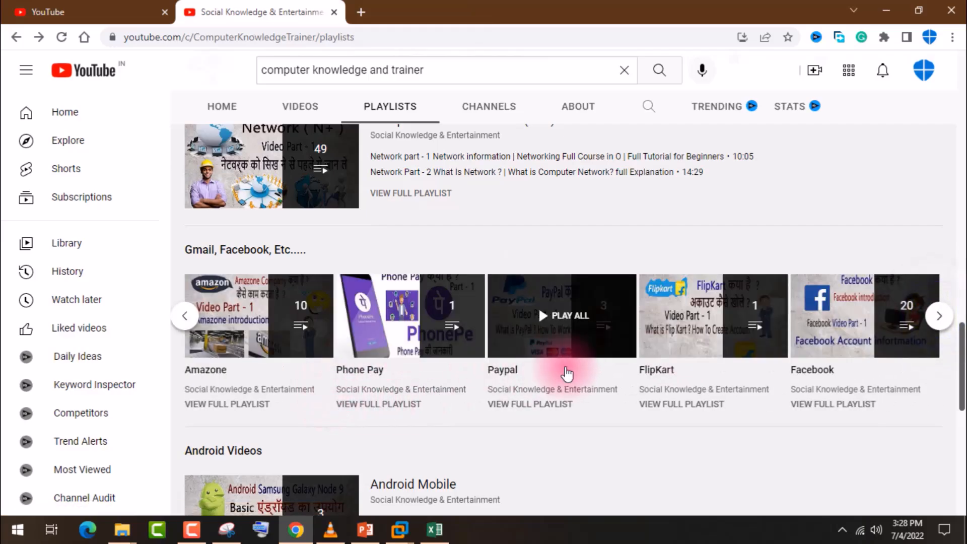
click(938, 316)
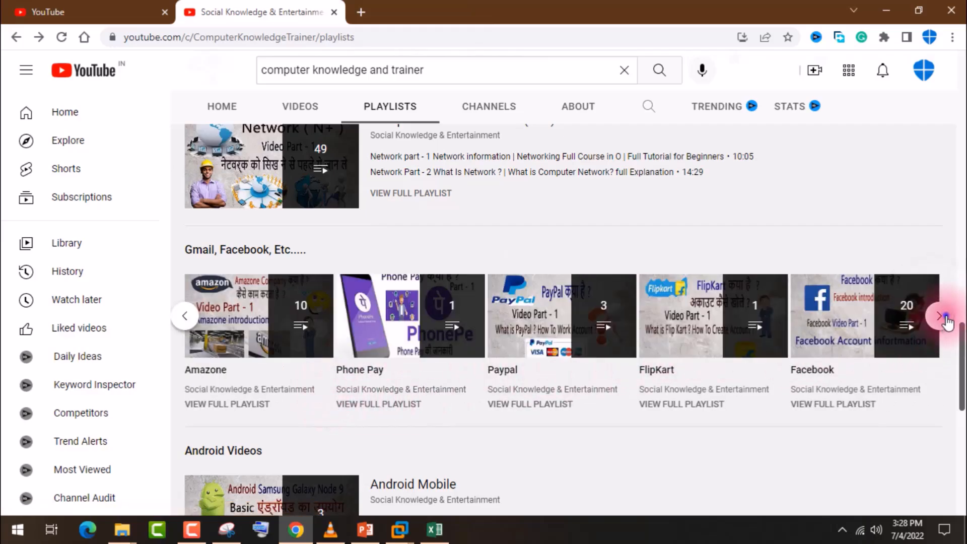
scroll(758, 349, down, 3)
scroll(758, 349, down, 2)
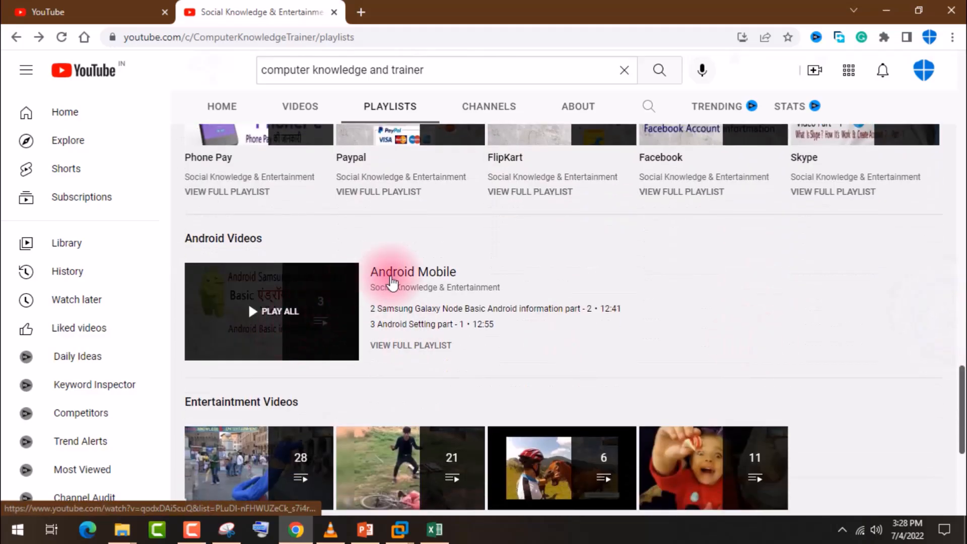
scroll(369, 334, up, 4)
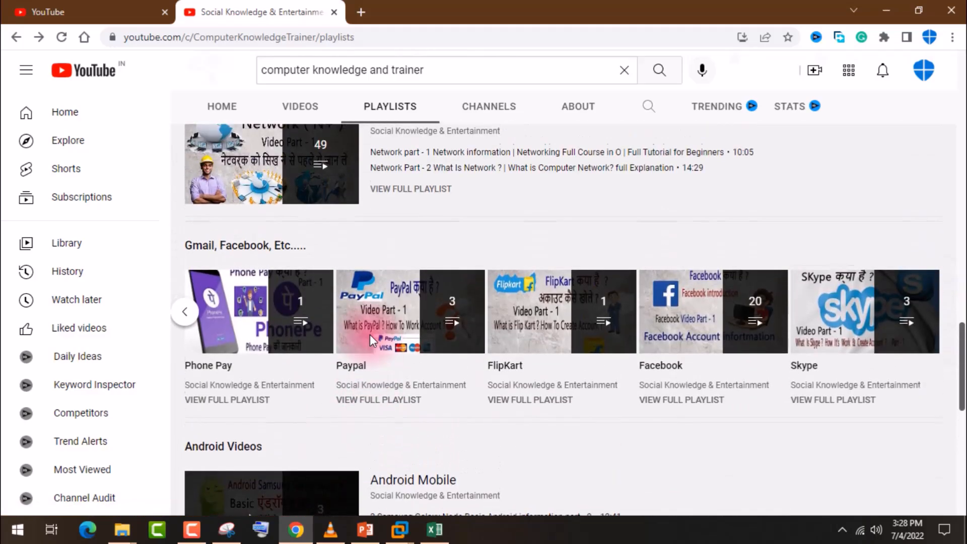
Step: Look through the Entertaintment Videos and All Playlist sections and skim the channel's whole playlists page again
scroll(370, 334, down, 10)
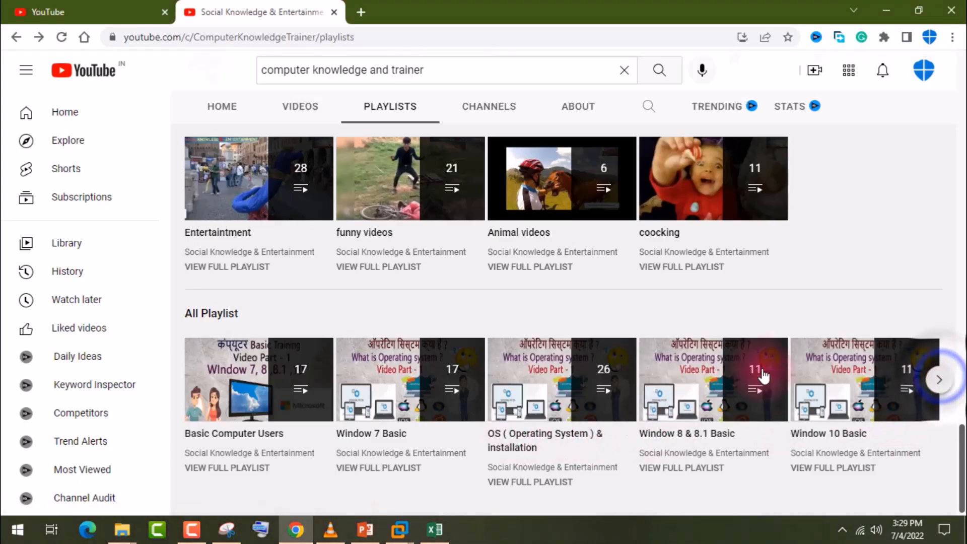
scroll(760, 373, up, 3)
scroll(574, 325, down, 3)
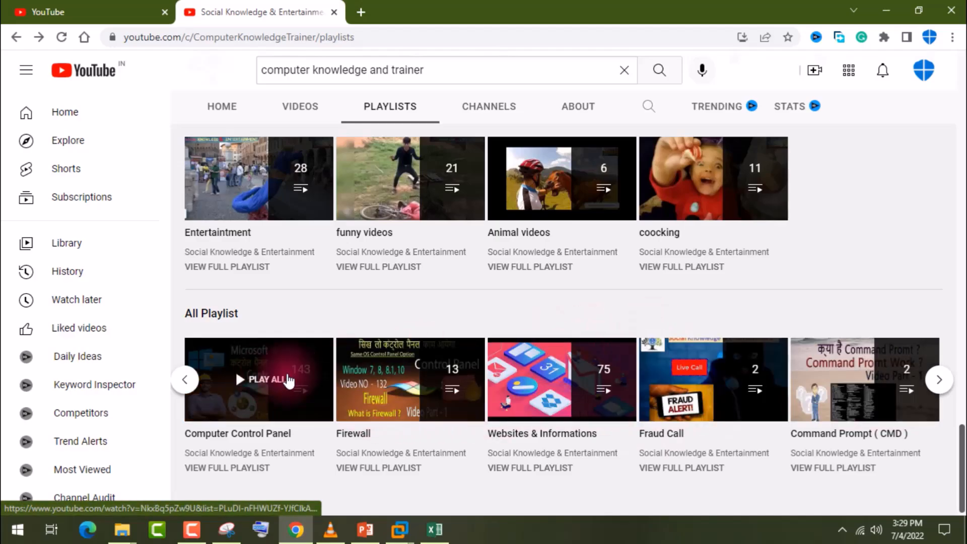
scroll(796, 371, up, 10)
scroll(780, 371, up, 10)
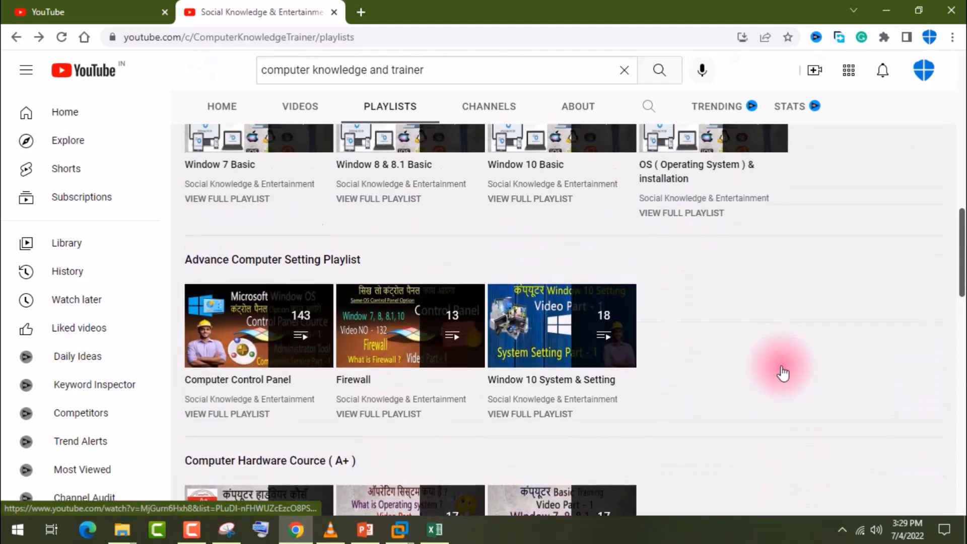
scroll(777, 370, down, 15)
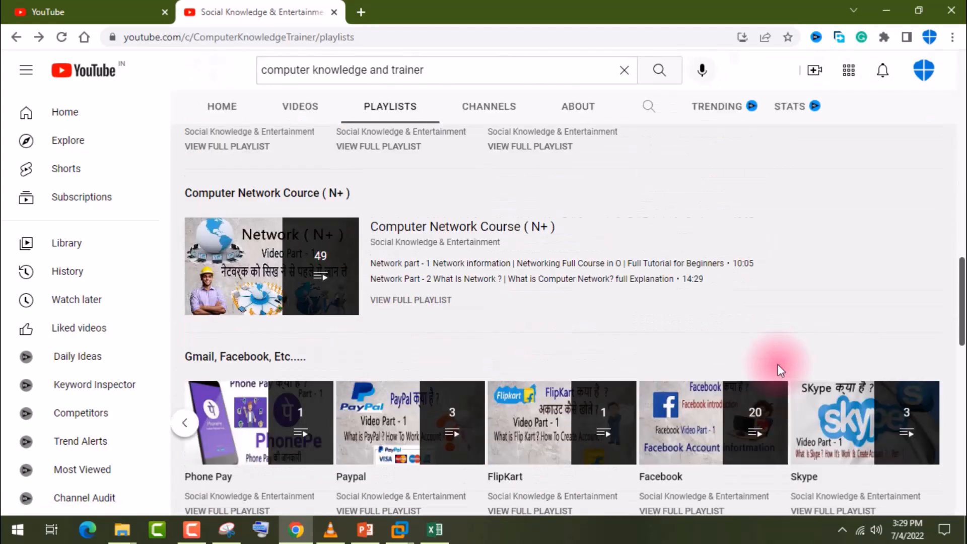
scroll(779, 371, up, 5)
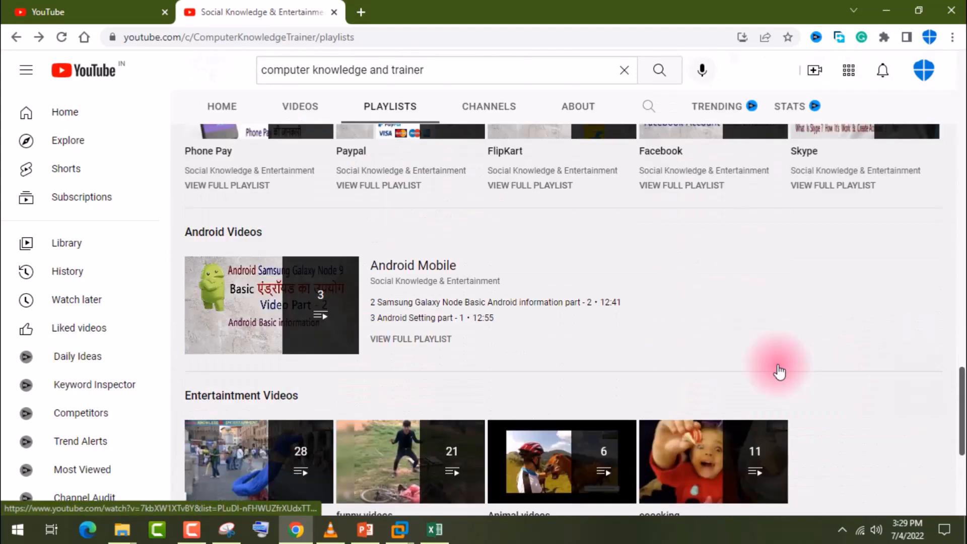
Step: Open the channel's list of uploaded videos and skim the computer hardware, Windows 10 setting, Redhat Linux and Paytm videos
scroll(779, 371, up, 10)
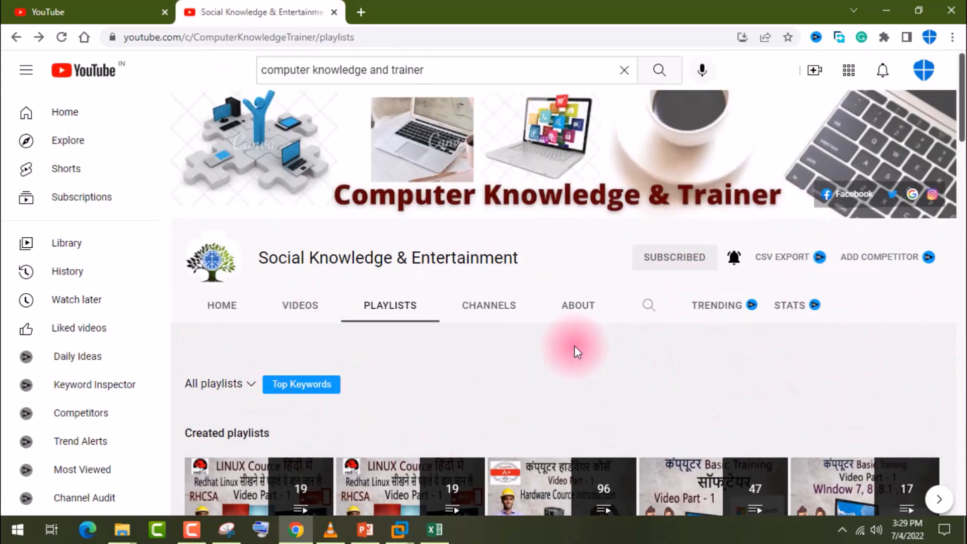
scroll(581, 345, down, 3)
click(290, 169)
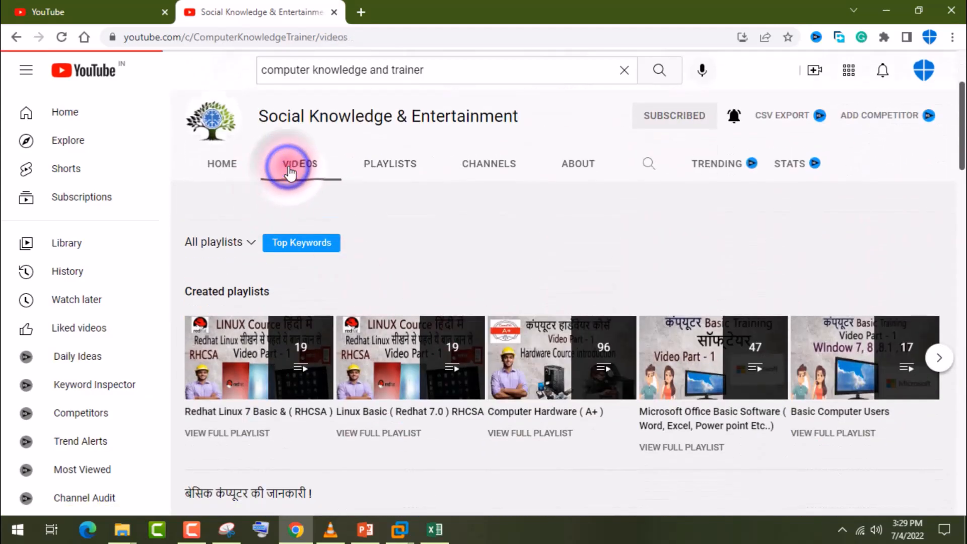
scroll(423, 292, down, 5)
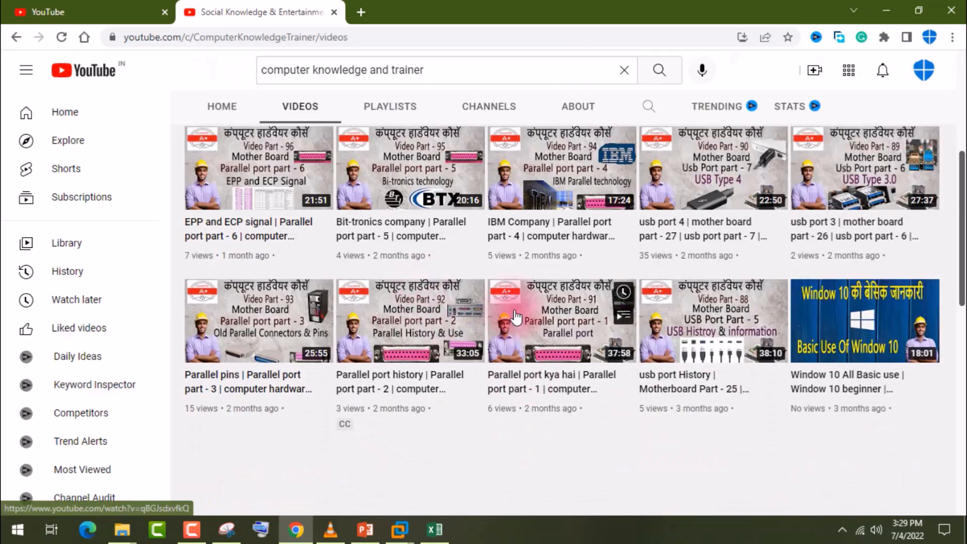
scroll(511, 314, down, 5)
scroll(516, 308, down, 6)
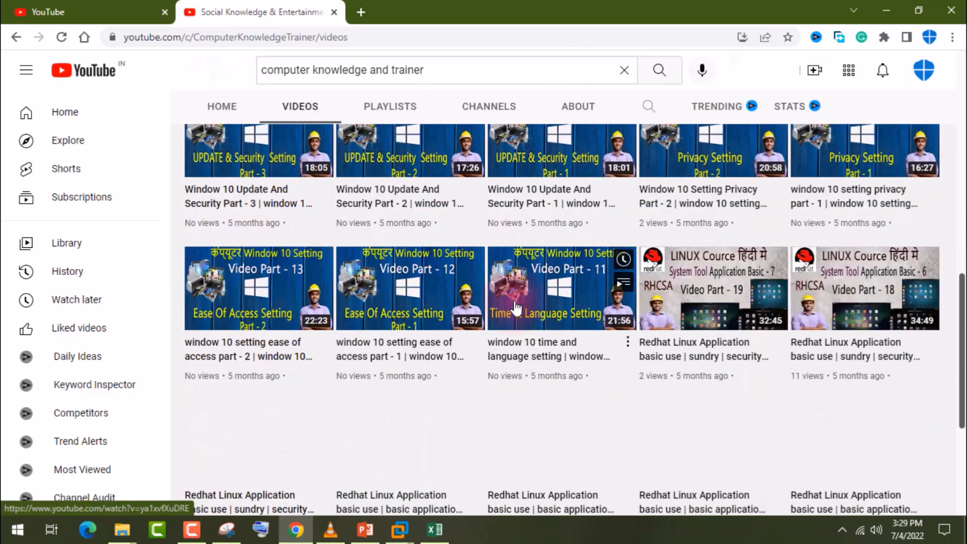
scroll(515, 308, down, 6)
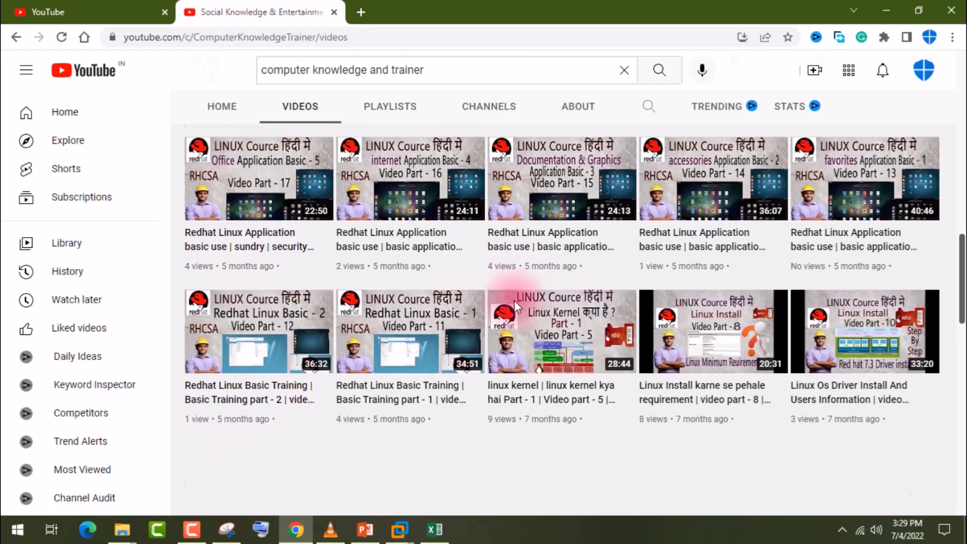
scroll(515, 307, down, 5)
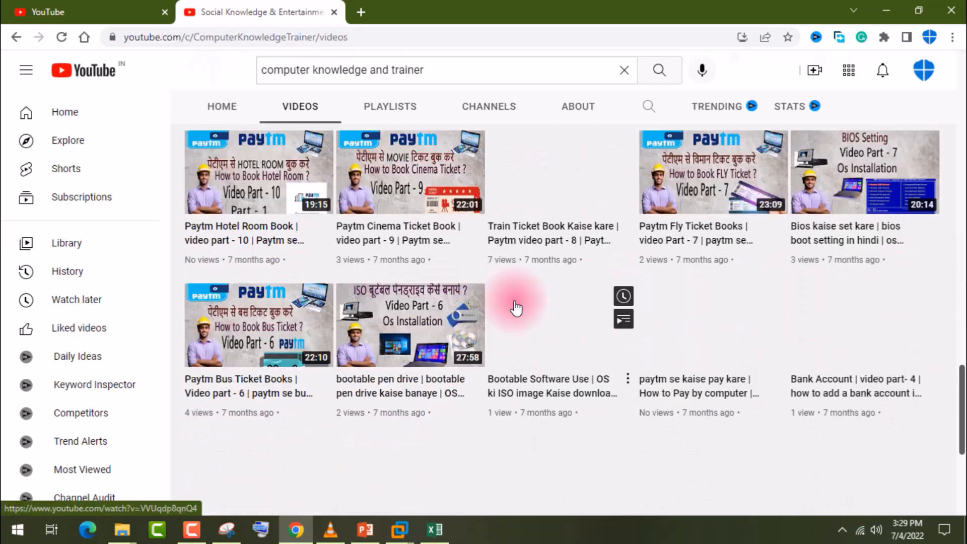
scroll(515, 307, down, 4)
scroll(516, 307, down, 1)
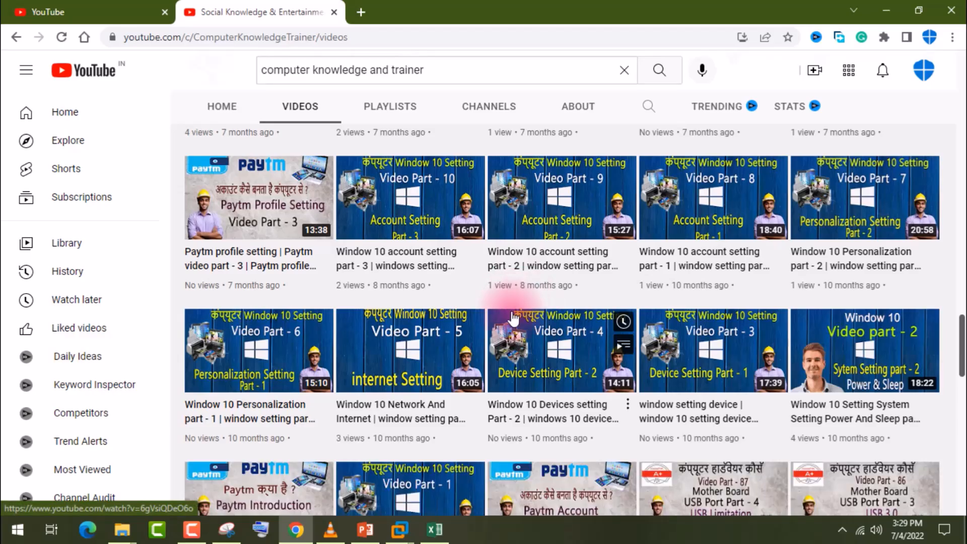
scroll(418, 307, up, 20)
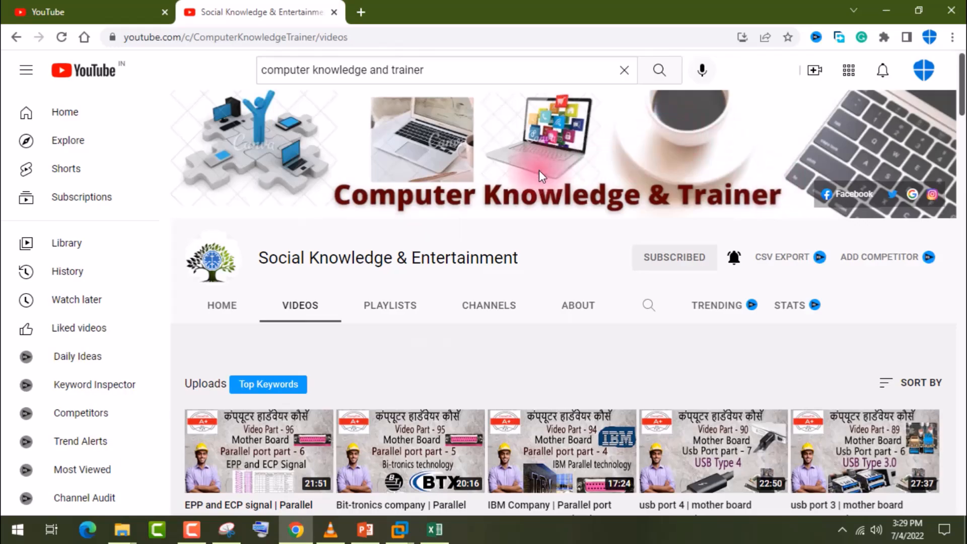
Step: Highlight the channel name "Social Knowledge & Entertainment" and the search phrase "computer knowledge and trainer" to point them out
drag(440, 258, 302, 263)
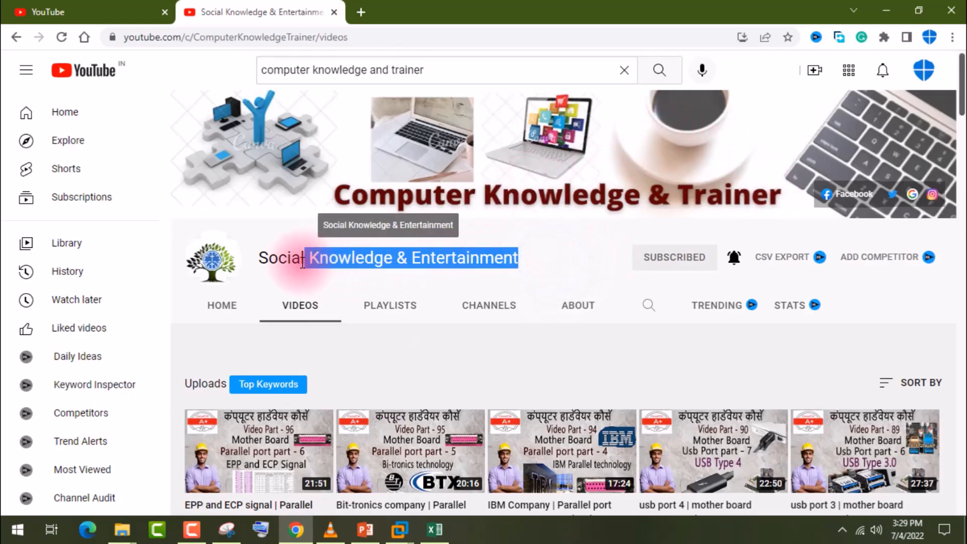
click(476, 251)
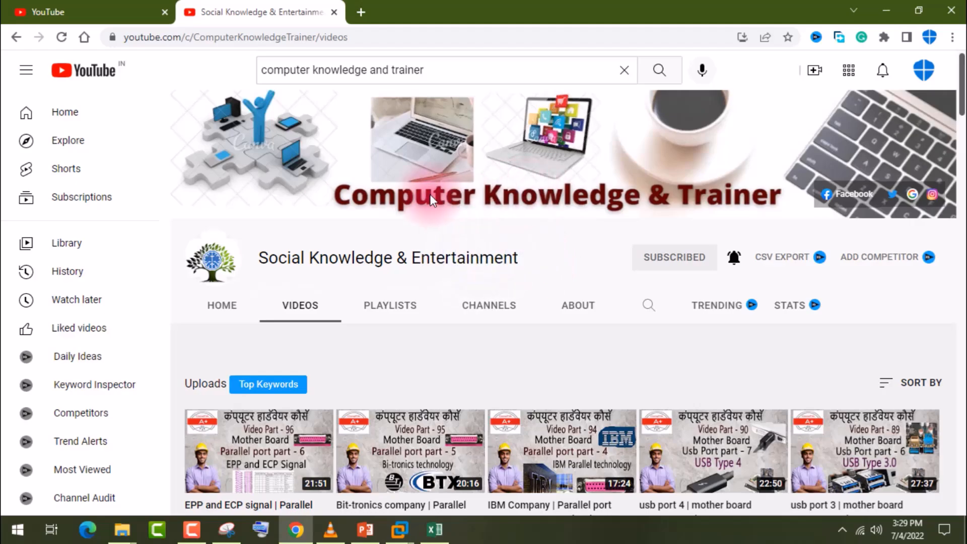
click(464, 70)
triple_click(464, 70)
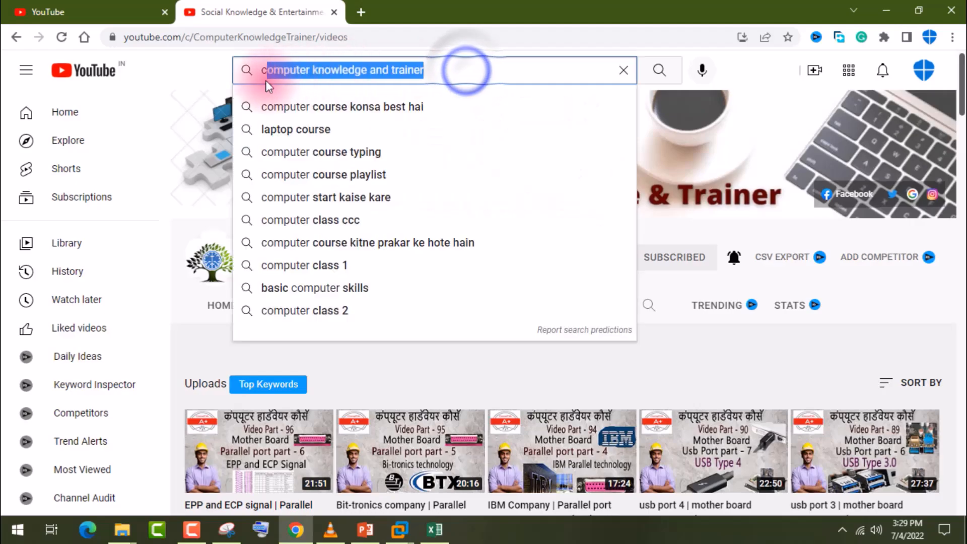
click(663, 344)
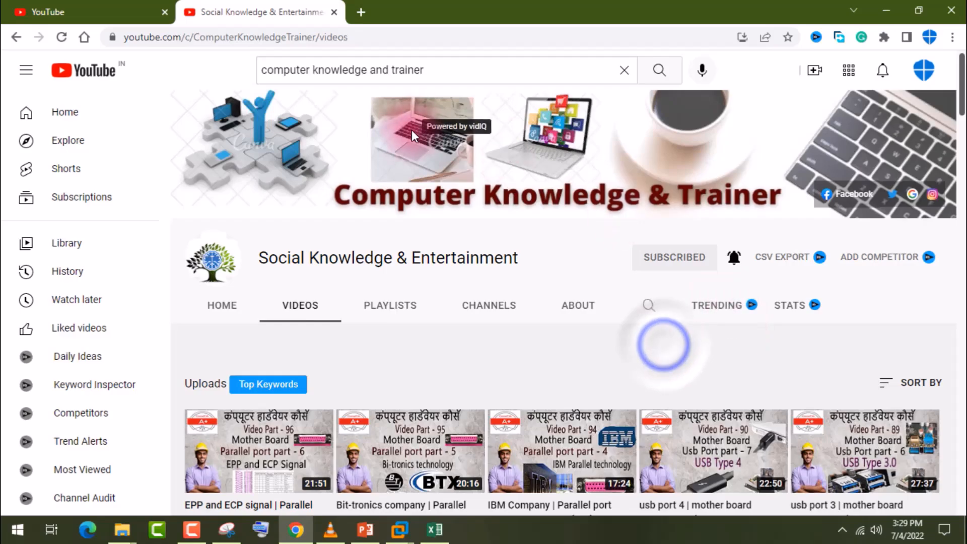
drag(435, 70, 283, 70)
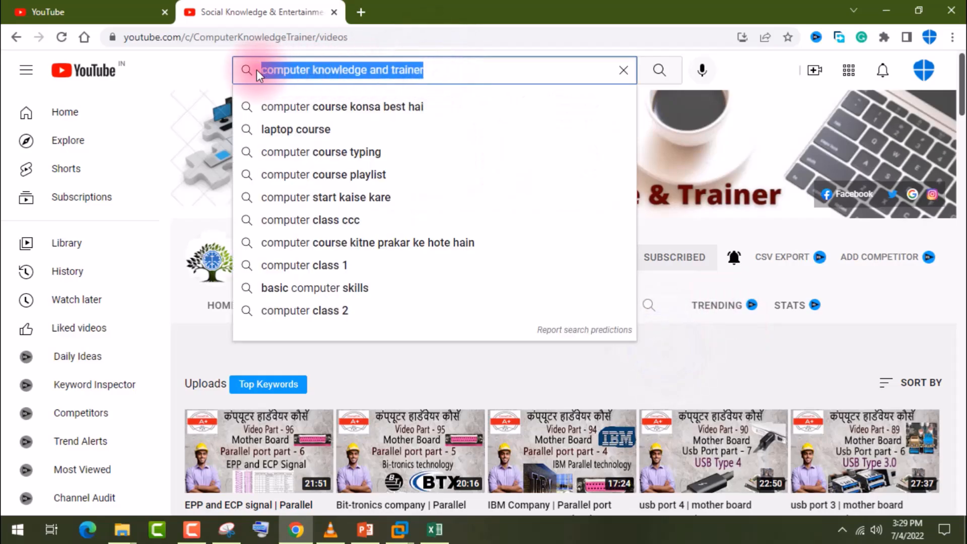
click(635, 355)
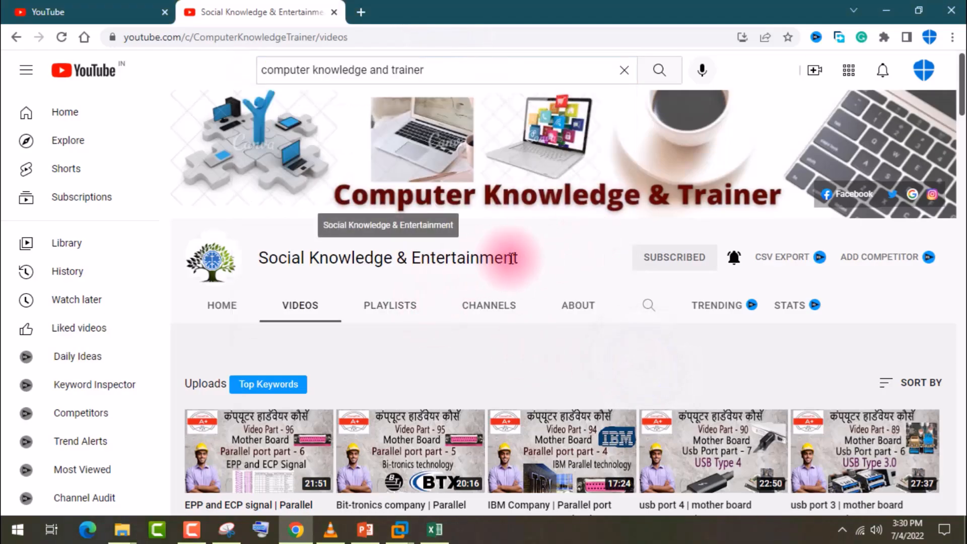
Step: Open the channel's home page and skim its featured video and uploads
click(540, 262)
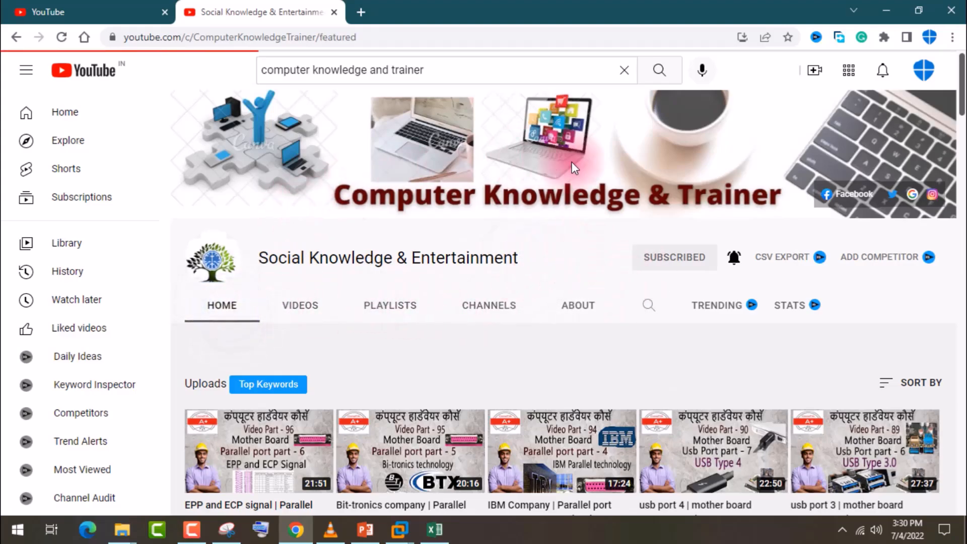
scroll(497, 338, down, 3)
scroll(497, 334, down, 10)
scroll(497, 333, up, 14)
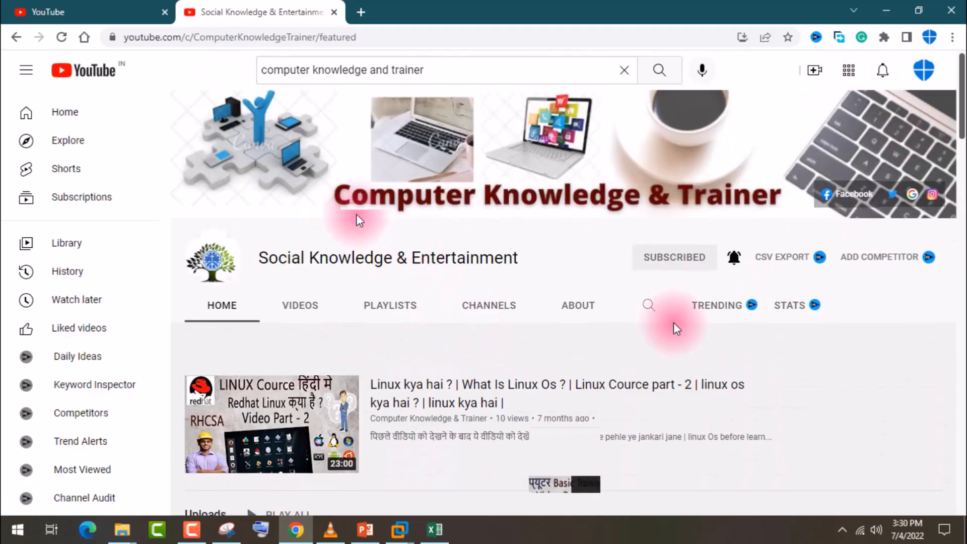